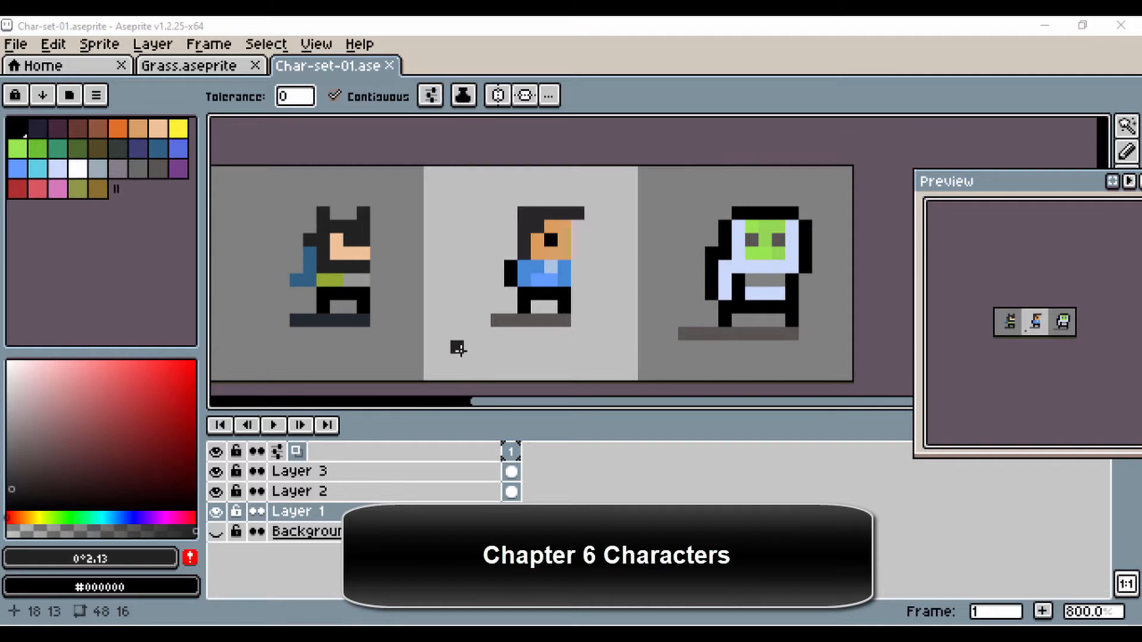
{"action": "scroll", "coordinate": [267, 225], "scroll_direction": "up", "scroll_amount": 2}
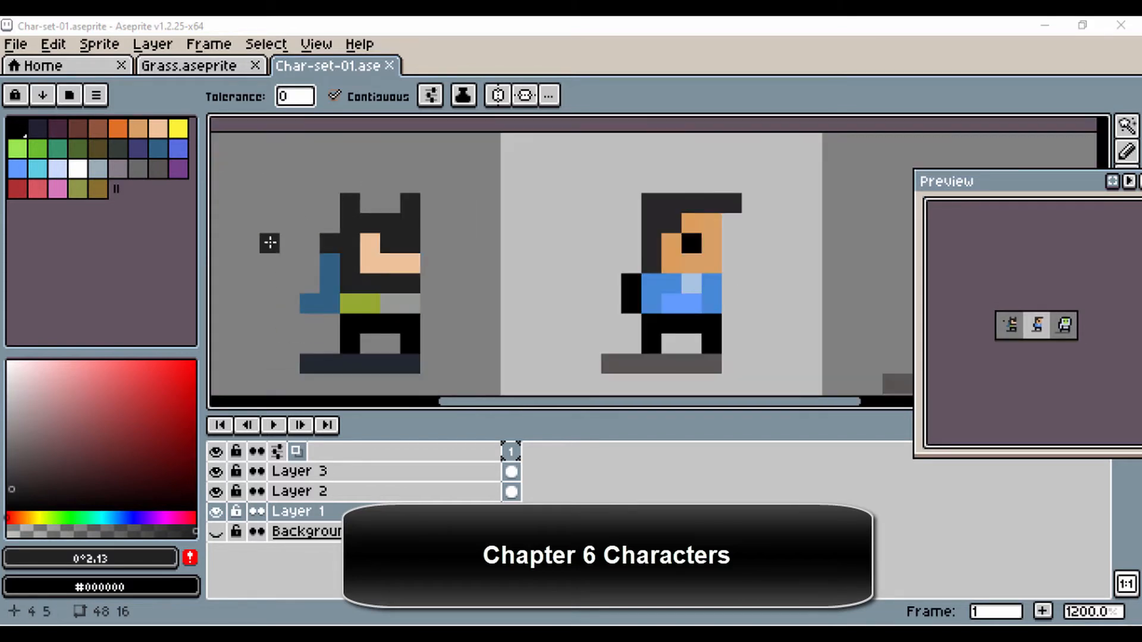
{"action": "scroll", "coordinate": [362, 263], "scroll_direction": "down", "scroll_amount": 1}
{"action": "left_click_drag", "start_coordinate": [488, 291], "coordinate": [397, 293]}
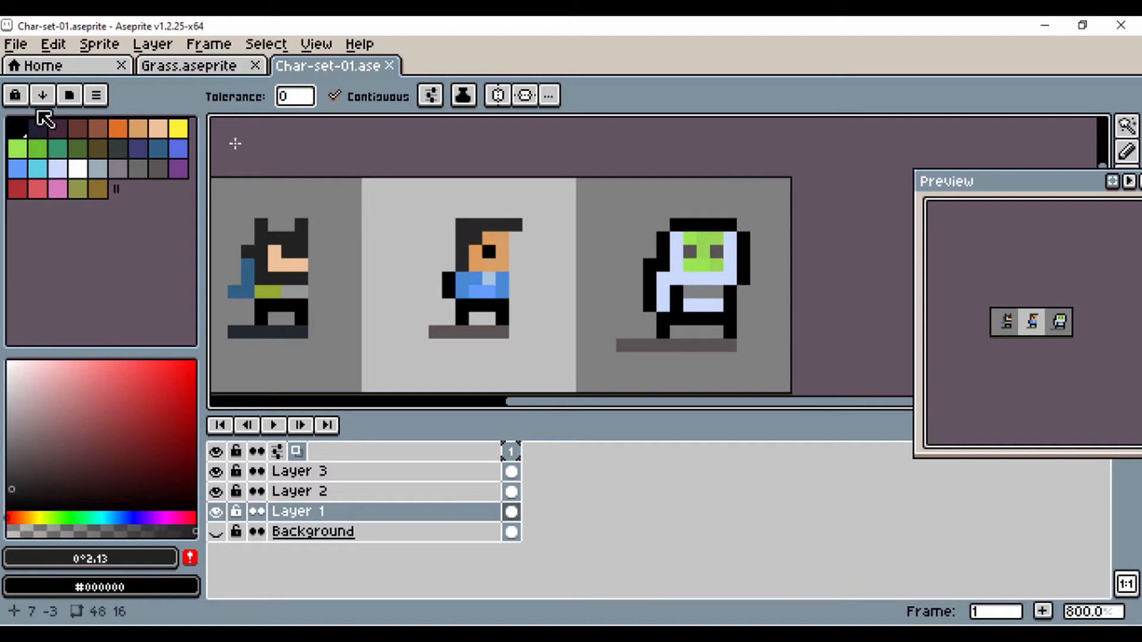
Create a new 16 × 16 px RGBA sprite with a transparent background and square pixels (1:1).
{"action": "left_click", "coordinate": [15, 44]}
{"action": "left_click", "coordinate": [34, 69]}
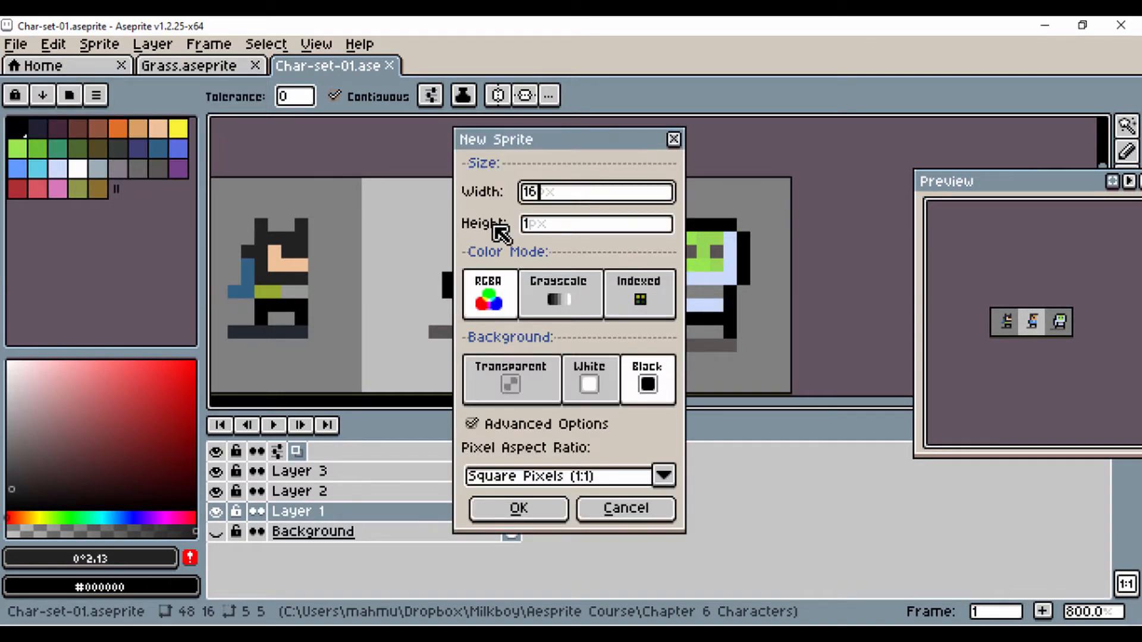
{"action": "key", "text": "Tab"}
{"action": "key", "text": "BackSpace"}
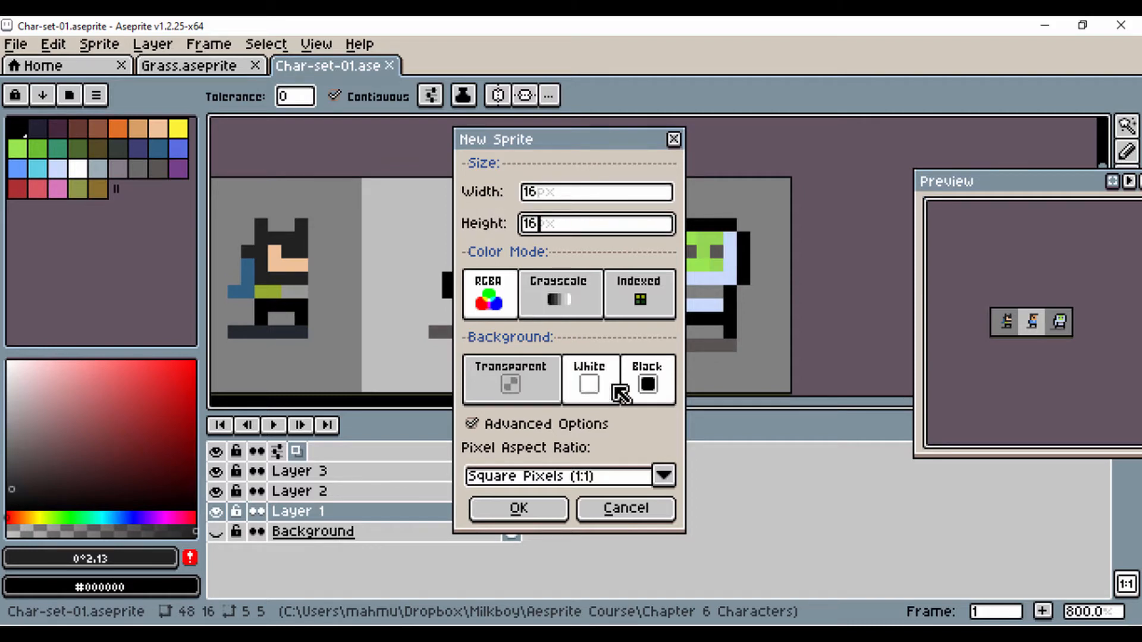
{"action": "left_click", "coordinate": [664, 475]}
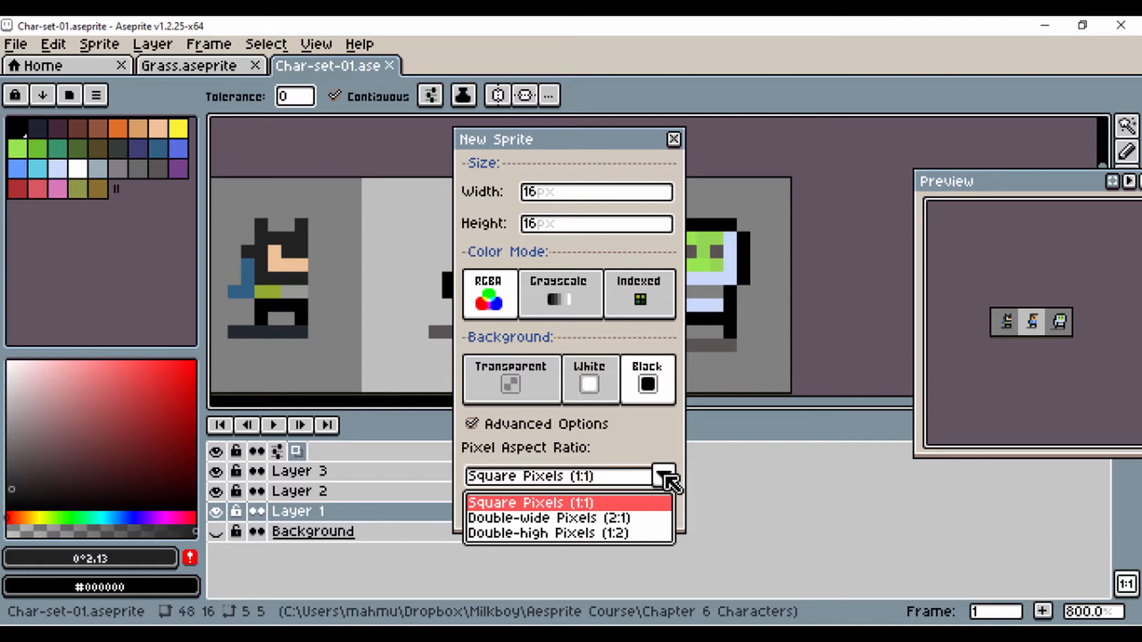
{"action": "left_click", "coordinate": [664, 475]}
{"action": "left_click", "coordinate": [505, 387]}
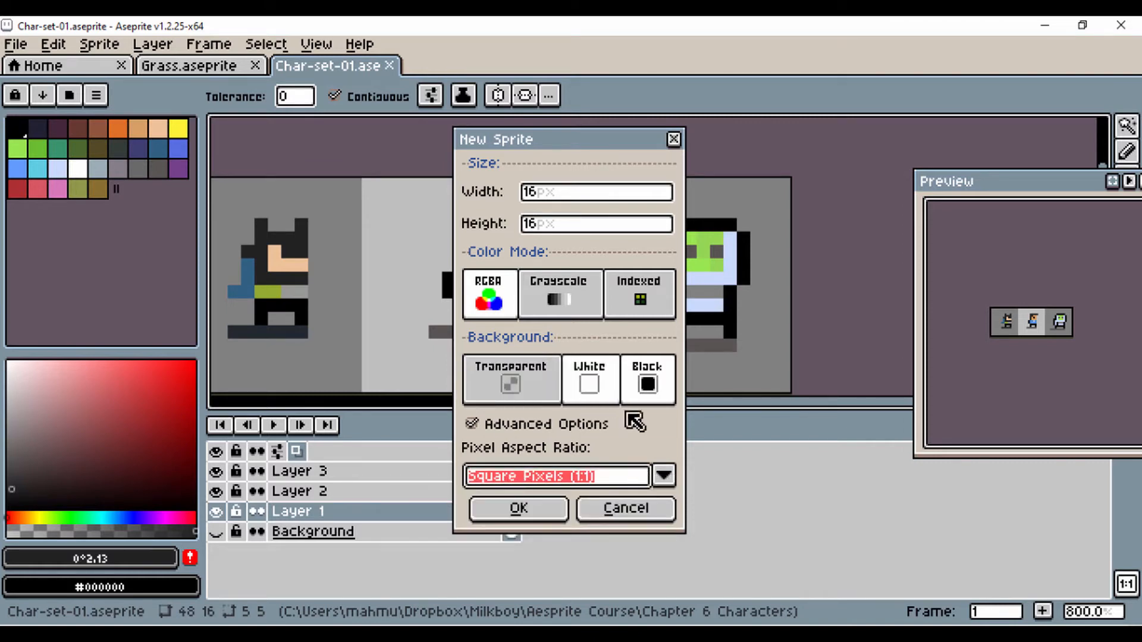
{"action": "left_click", "coordinate": [515, 380]}
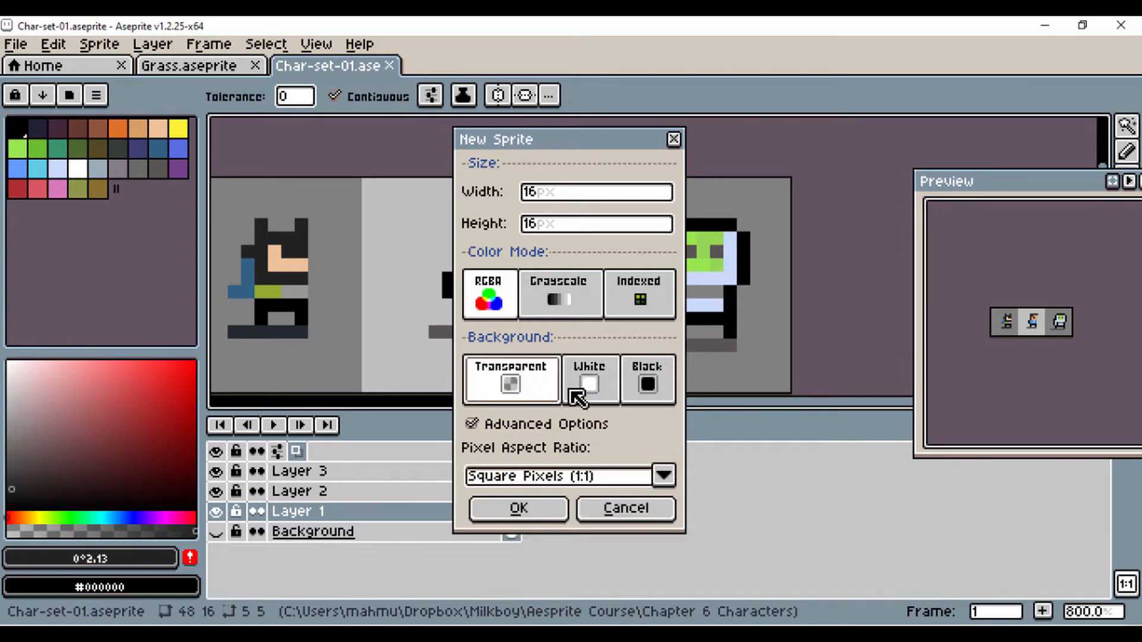
{"action": "left_click", "coordinate": [517, 509]}
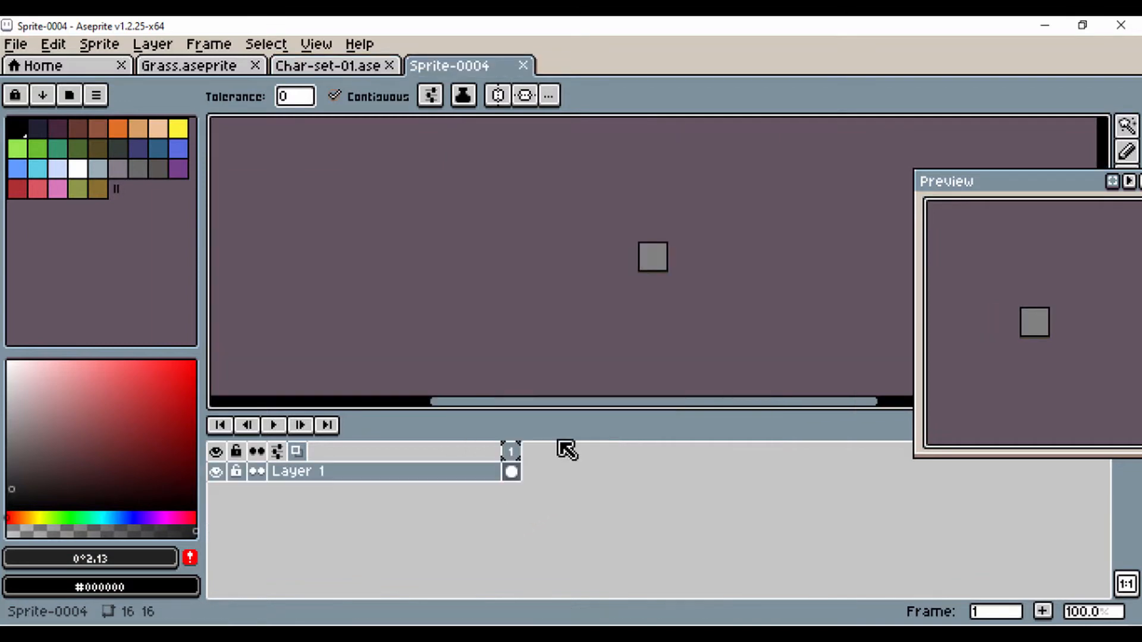
{"action": "scroll", "coordinate": [651, 280], "scroll_direction": "up", "scroll_amount": 5}
{"action": "left_click_drag", "start_coordinate": [626, 244], "coordinate": [642, 283]}
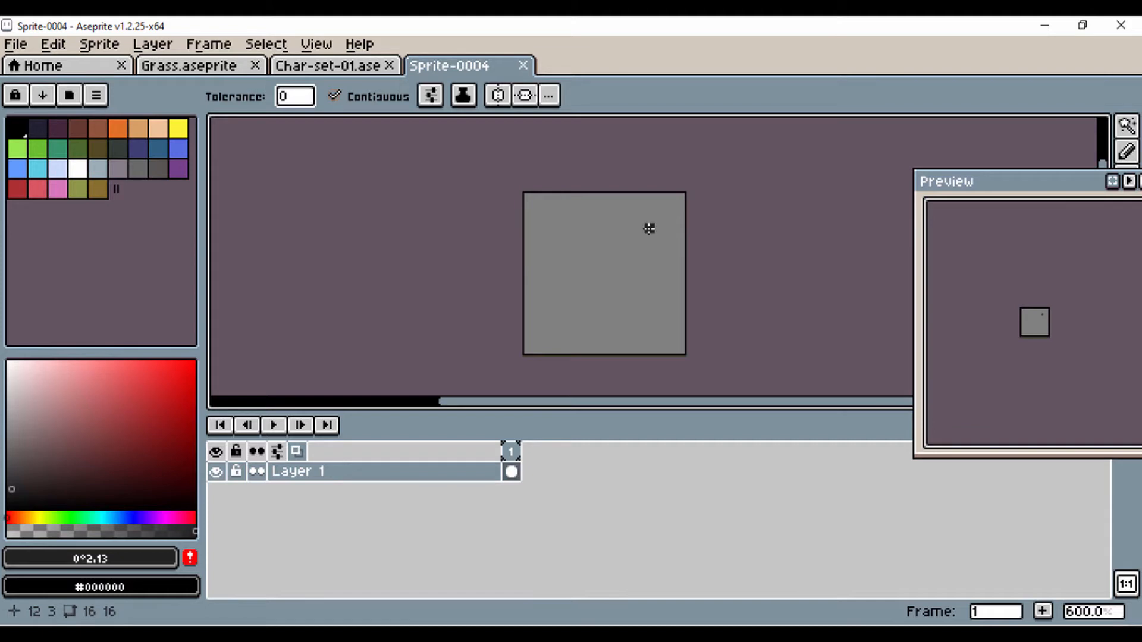
{"action": "scroll", "coordinate": [649, 228], "scroll_direction": "up", "scroll_amount": 3}
{"action": "scroll", "coordinate": [647, 235], "scroll_direction": "down", "scroll_amount": 2}
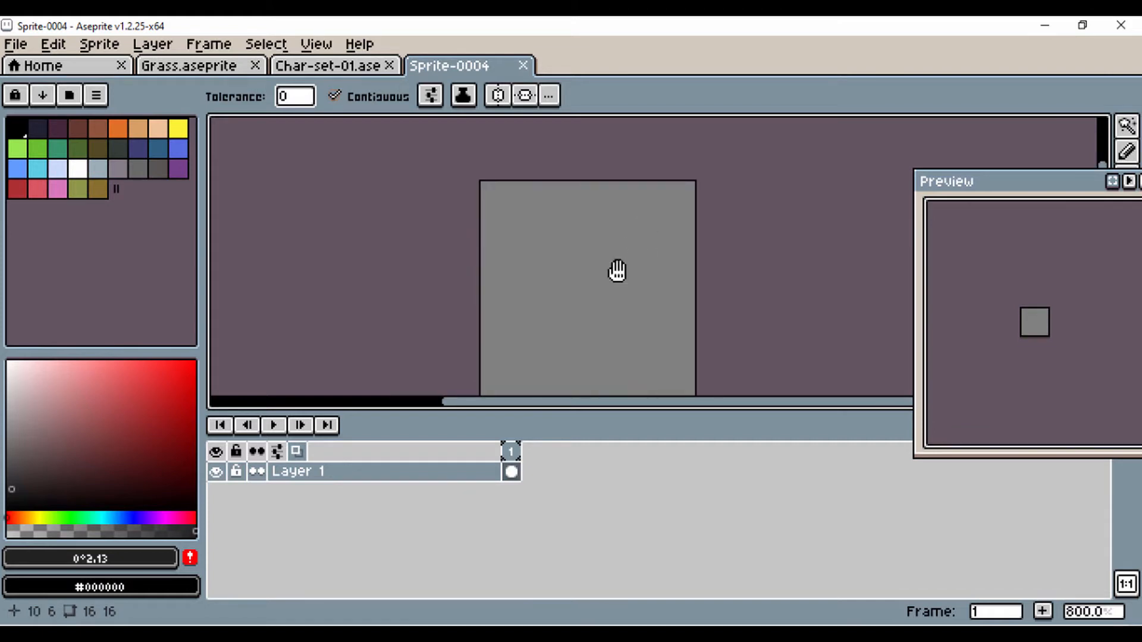
{"action": "left_click_drag", "start_coordinate": [617, 270], "coordinate": [589, 239]}
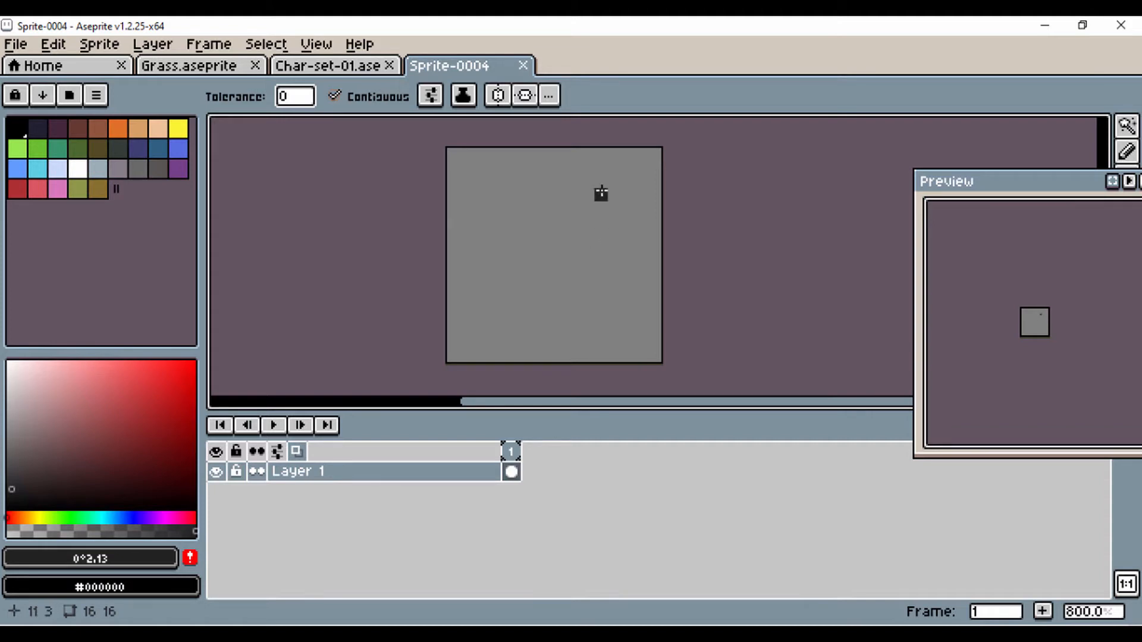
{"action": "scroll", "coordinate": [599, 193], "scroll_direction": "up", "scroll_amount": 2}
{"action": "left_click", "coordinate": [590, 185]}
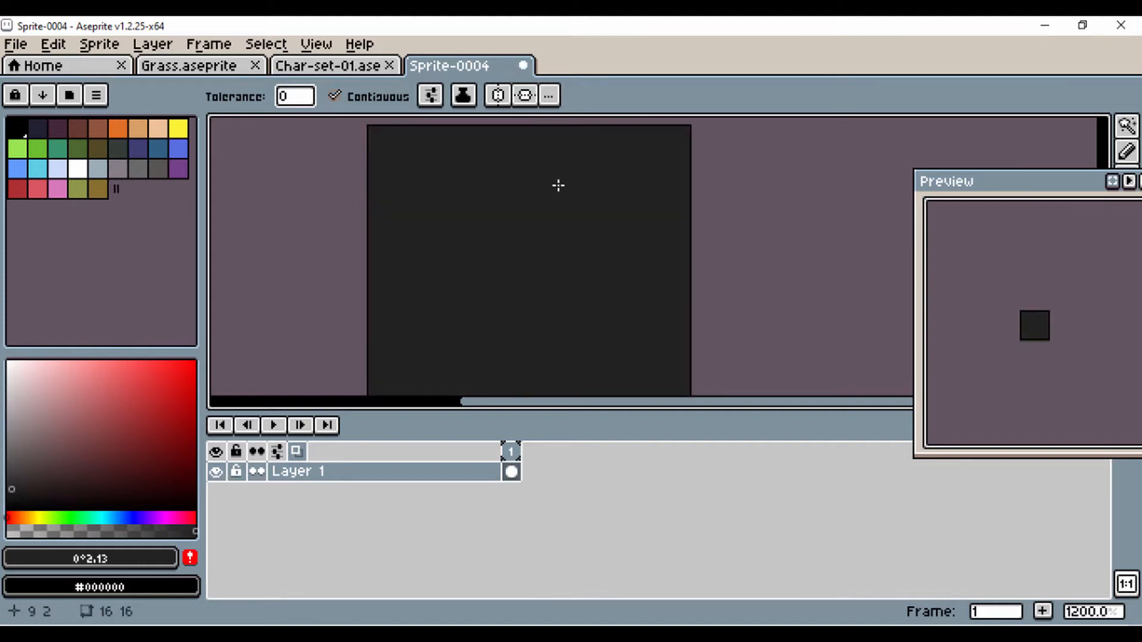
{"action": "key", "text": "ctrl+z"}
Draw the character's dark head outline, solid torso and two short legs with the 1 px Pencil in the middle of the canvas.
{"action": "key", "text": "b"}
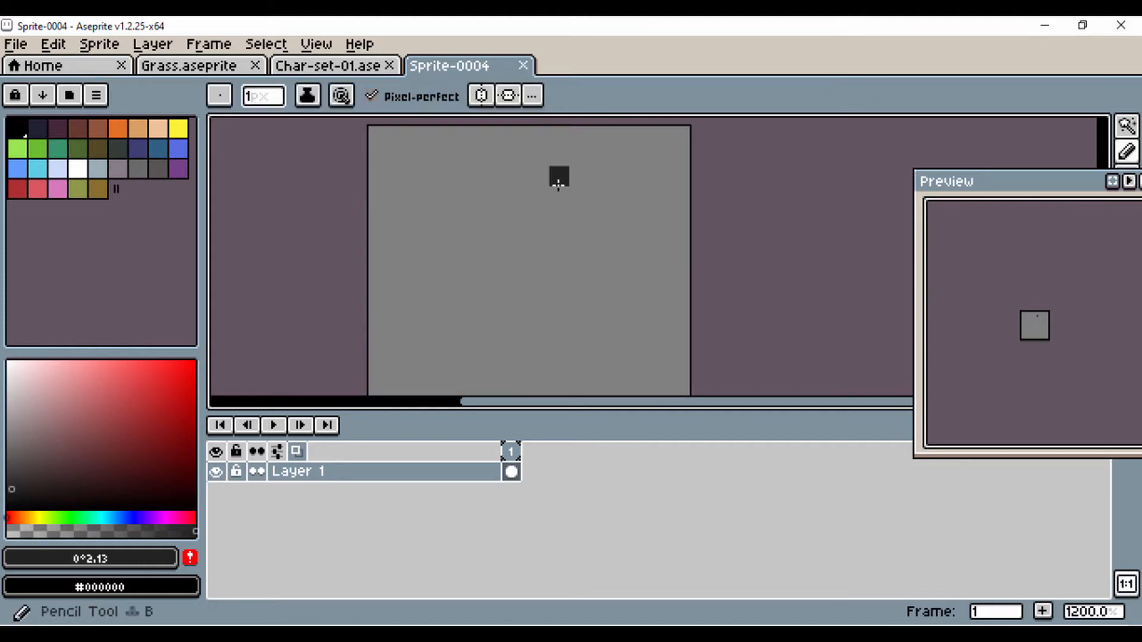
{"action": "scroll", "coordinate": [574, 191], "scroll_direction": "down", "scroll_amount": 2}
{"action": "mouse_move", "coordinate": [577, 192]}
{"action": "left_mouse_down"}
{"action": "mouse_move", "coordinate": [518, 190]}
{"action": "mouse_move", "coordinate": [518, 243]}
{"action": "mouse_move", "coordinate": [572, 212]}
{"action": "mouse_move", "coordinate": [567, 243]}
{"action": "mouse_move", "coordinate": [582, 237]}
{"action": "mouse_move", "coordinate": [579, 247]}
{"action": "mouse_move", "coordinate": [525, 258]}
{"action": "mouse_move", "coordinate": [572, 251]}
{"action": "mouse_move", "coordinate": [577, 260]}
{"action": "mouse_move", "coordinate": [522, 270]}
{"action": "left_mouse_up"}
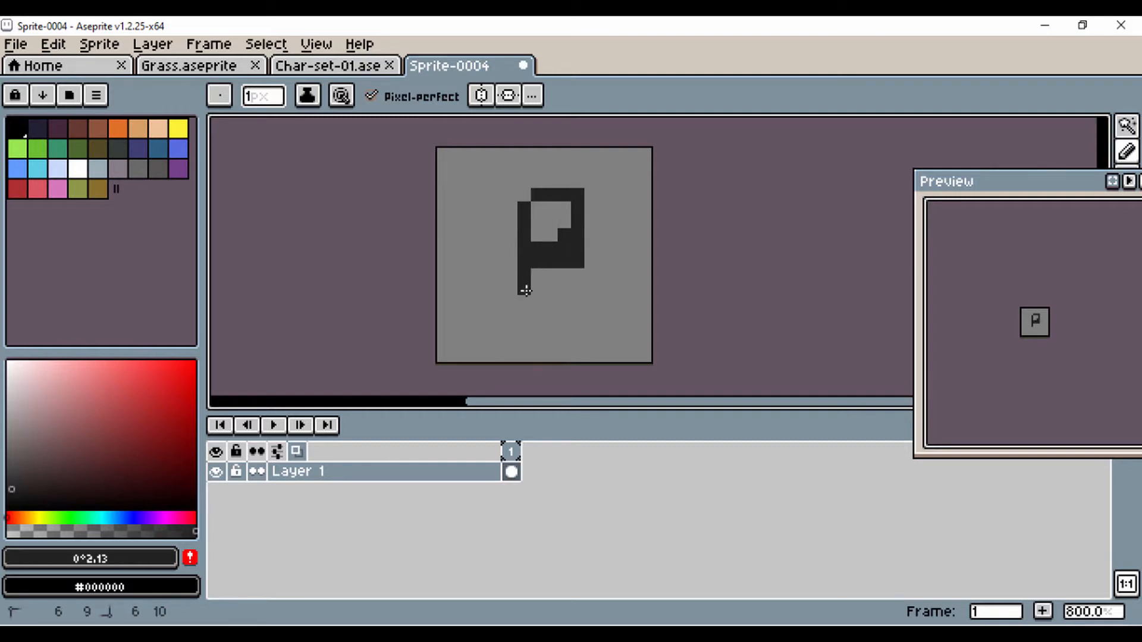
{"action": "left_click", "coordinate": [580, 276]}
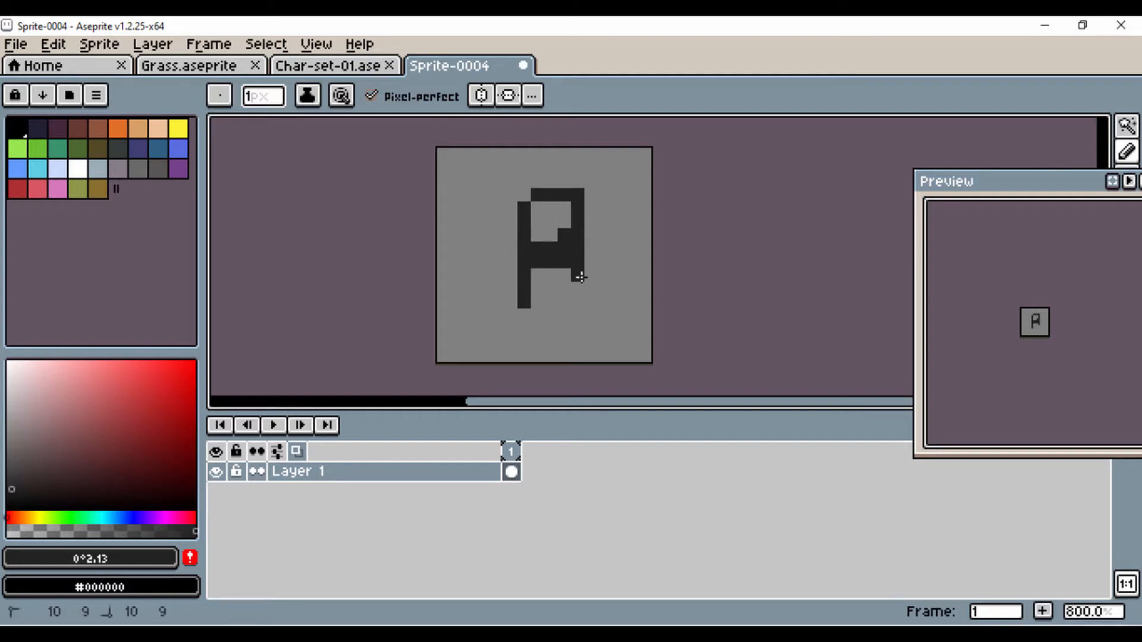
{"action": "mouse_move", "coordinate": [571, 301]}
{"action": "left_mouse_down"}
{"action": "mouse_move", "coordinate": [532, 301]}
{"action": "mouse_move", "coordinate": [532, 273]}
{"action": "mouse_move", "coordinate": [574, 273]}
{"action": "mouse_move", "coordinate": [535, 284]}
{"action": "mouse_move", "coordinate": [561, 289]}
{"action": "left_mouse_up"}
{"action": "left_click", "coordinate": [576, 311]}
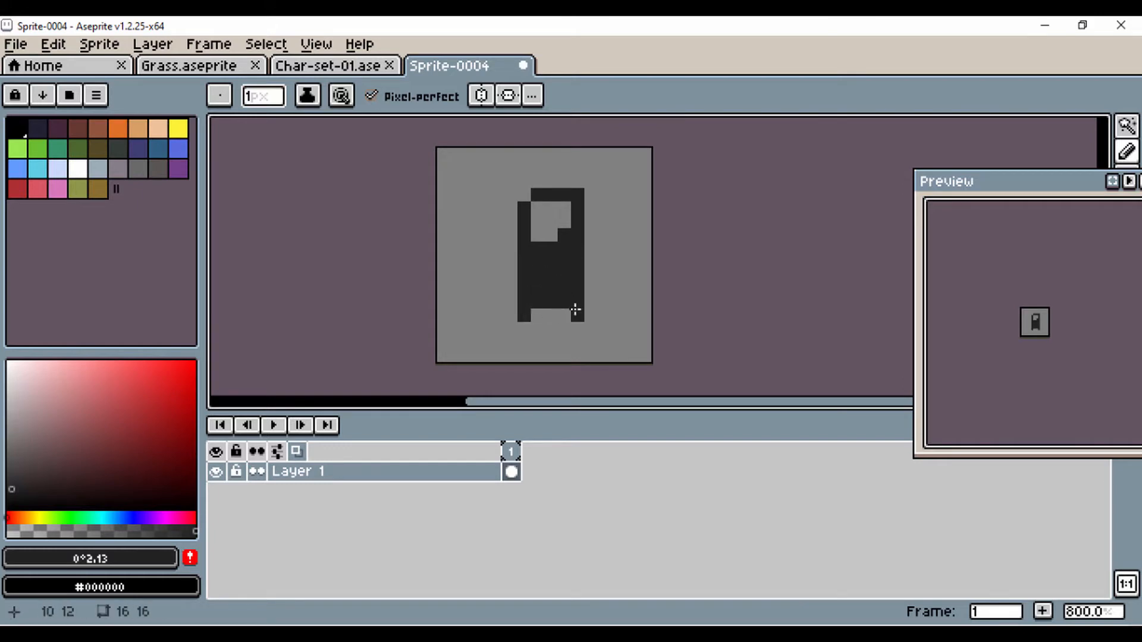
Fill in the head of the dark silhouette and add an arm one pixel wide and three pixels high on each side.
{"action": "left_click", "coordinate": [556, 212]}
{"action": "left_click_drag", "start_coordinate": [568, 208], "coordinate": [529, 207]}
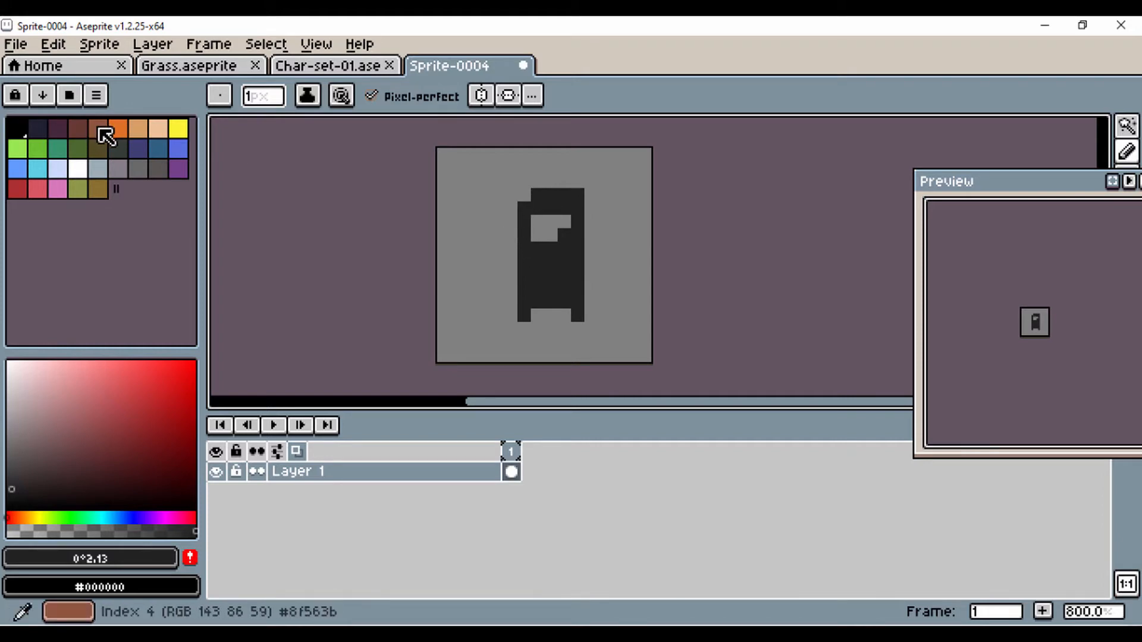
{"action": "left_click_drag", "start_coordinate": [510, 248], "coordinate": [513, 270]}
{"action": "mouse_move", "coordinate": [590, 263]}
{"action": "left_mouse_down"}
{"action": "mouse_move", "coordinate": [559, 221]}
{"action": "mouse_move", "coordinate": [536, 218]}
{"action": "left_mouse_up"}
{"action": "left_click", "coordinate": [550, 235]}
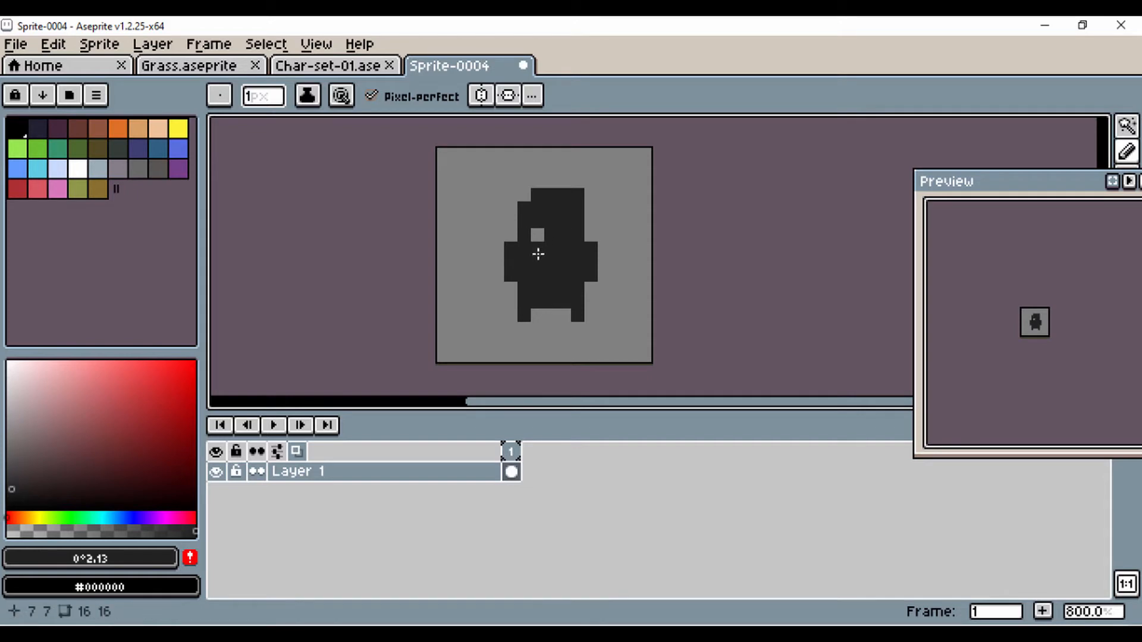
{"action": "left_click", "coordinate": [483, 208]}
Paint a face four pixels wide and three high plus a one-pixel ear on the head in palette tan #d9a066.
{"action": "scroll", "coordinate": [480, 209], "scroll_direction": "up", "scroll_amount": 3}
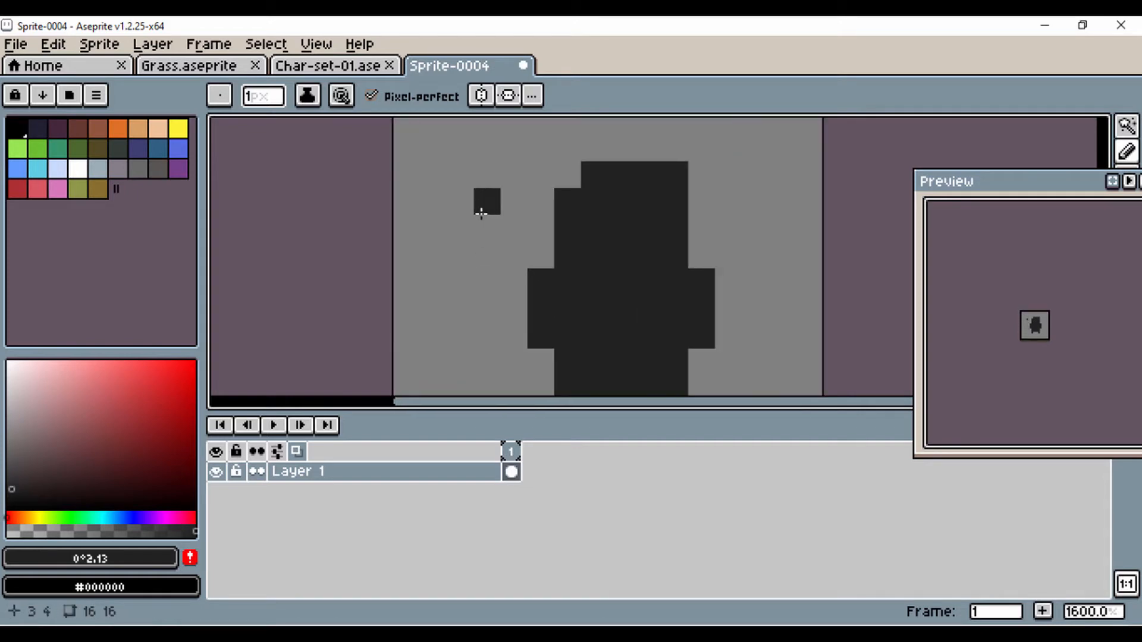
{"action": "scroll", "coordinate": [481, 213], "scroll_direction": "down", "scroll_amount": 1}
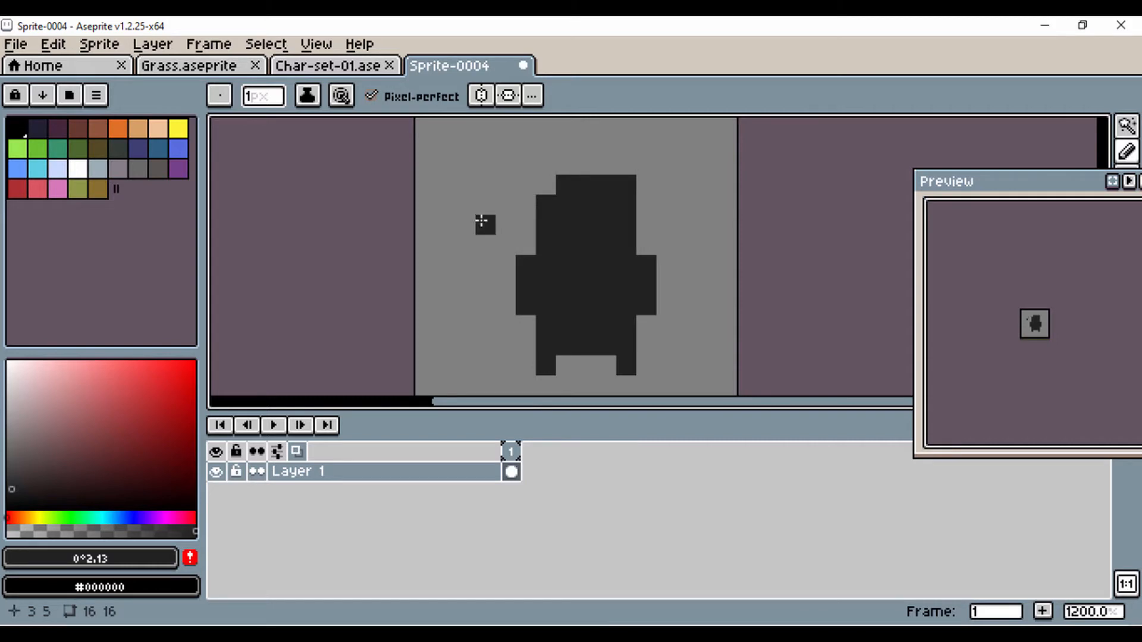
{"action": "left_click", "coordinate": [66, 406]}
{"action": "left_click", "coordinate": [138, 129]}
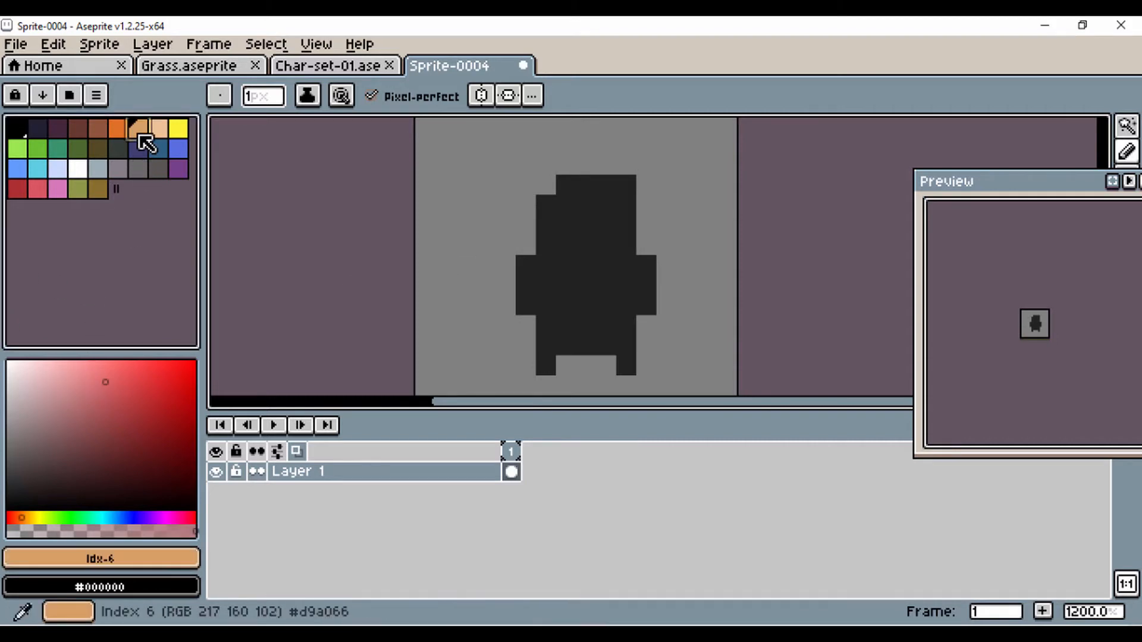
{"action": "left_click", "coordinate": [560, 218]}
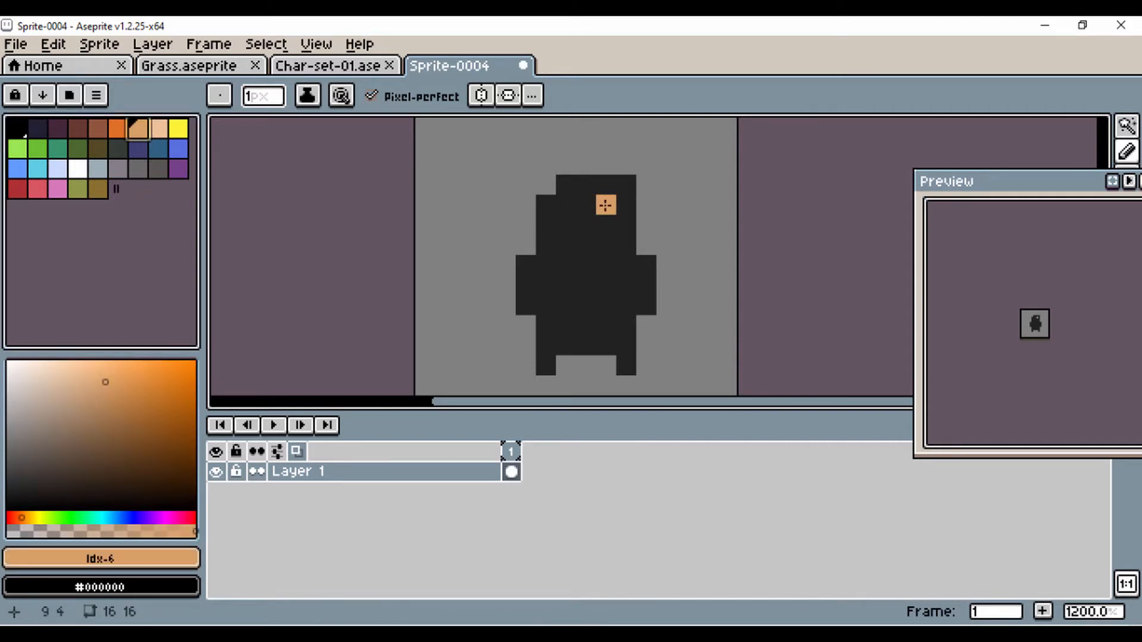
{"action": "mouse_move", "coordinate": [625, 205]}
{"action": "left_mouse_down"}
{"action": "mouse_move", "coordinate": [575, 205]}
{"action": "mouse_move", "coordinate": [565, 218]}
{"action": "mouse_move", "coordinate": [602, 223]}
{"action": "left_mouse_up"}
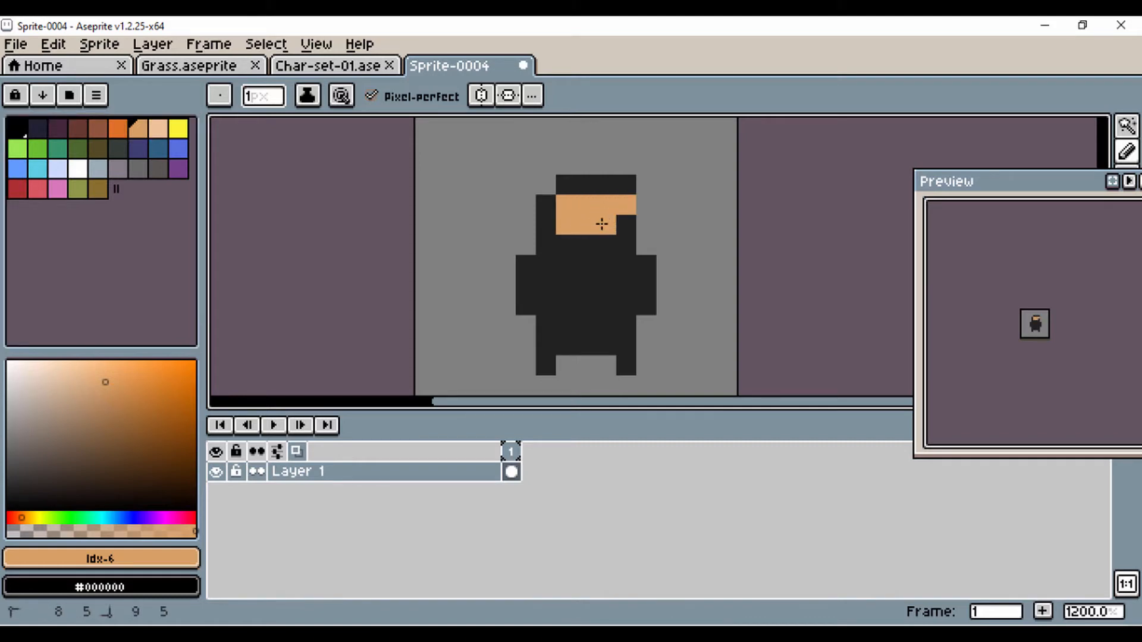
{"action": "left_click", "coordinate": [616, 225]}
{"action": "left_click", "coordinate": [585, 249]}
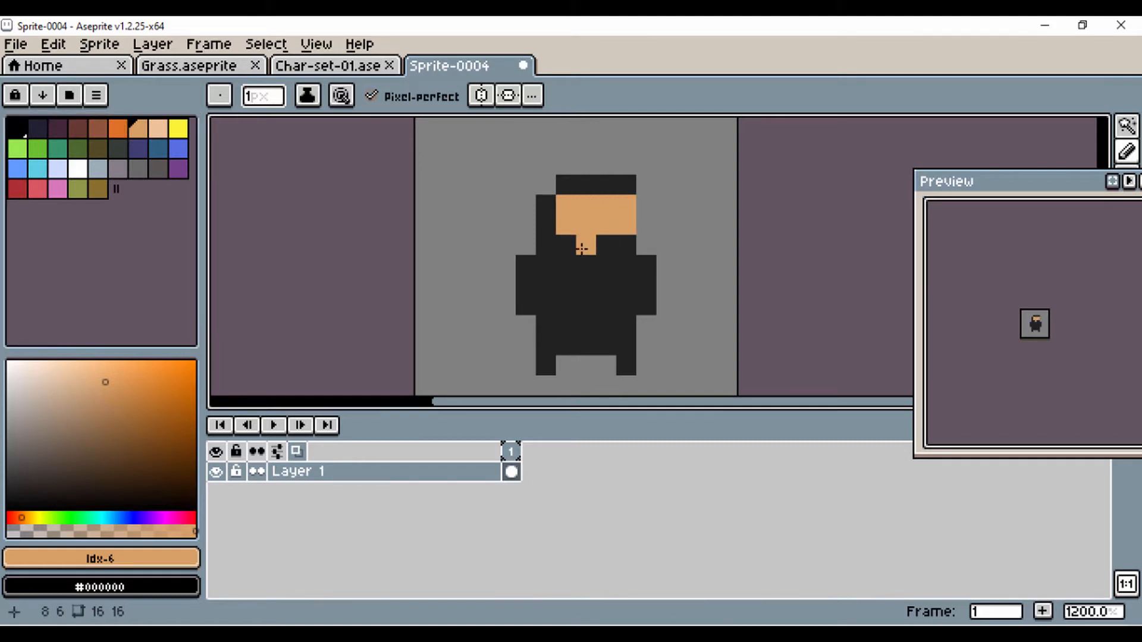
{"action": "left_click_drag", "start_coordinate": [569, 247], "coordinate": [618, 242]}
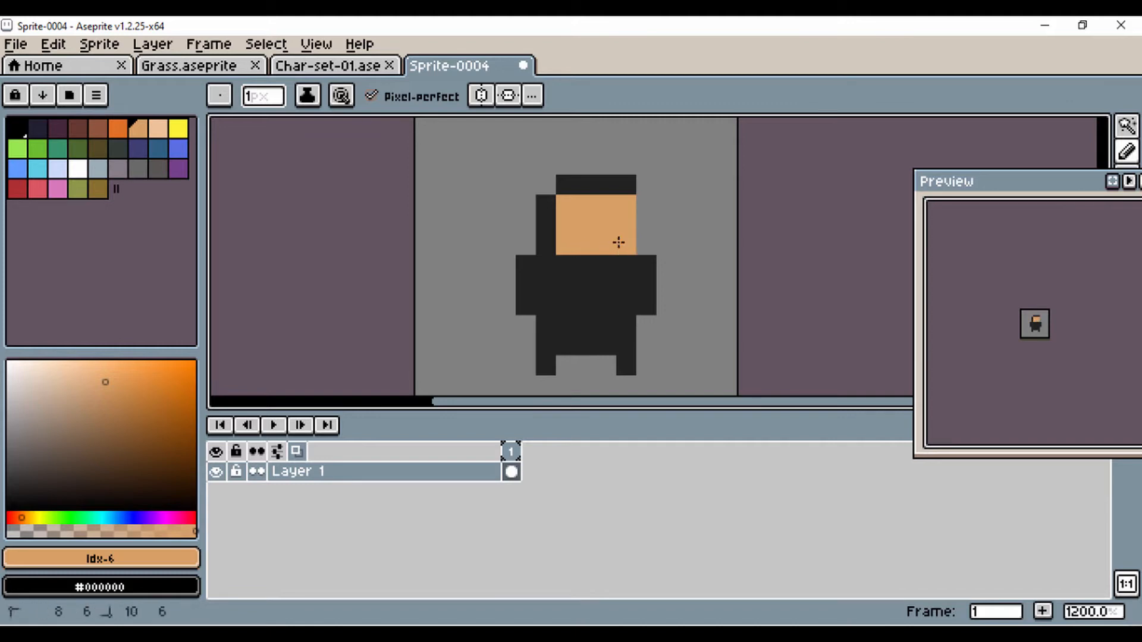
{"action": "left_click", "coordinate": [545, 228]}
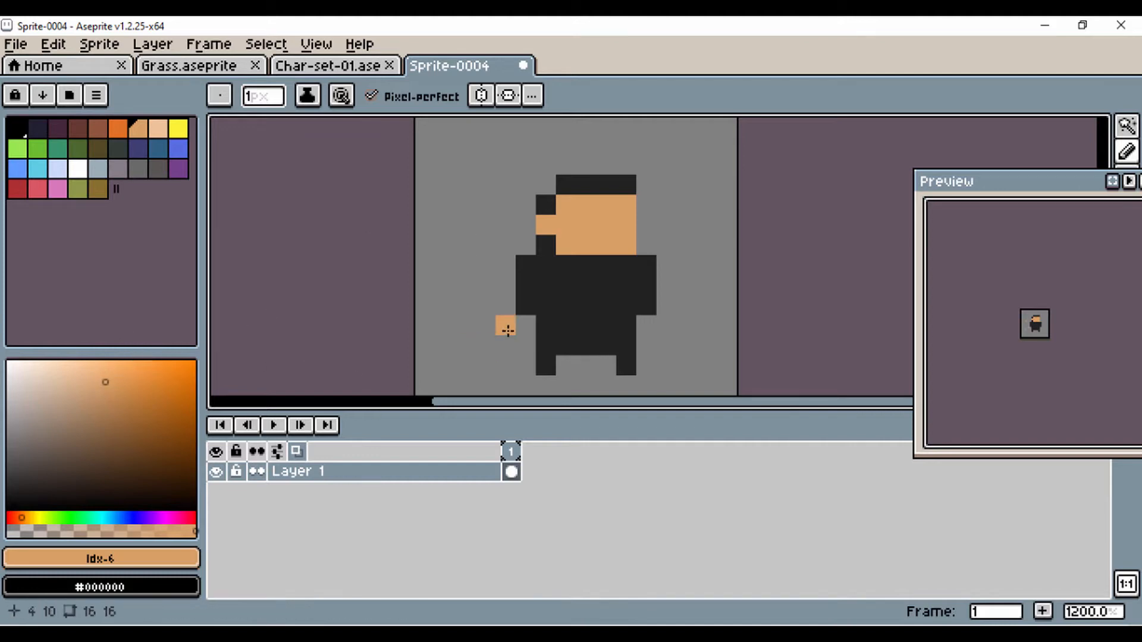
{"action": "left_click", "coordinate": [542, 317]}
{"action": "key", "text": "ctrl+z"}
Sample the body's dark colour #222121 and add a three-pixel row of hair on top of the head.
{"action": "left_click", "coordinate": [581, 281], "text": "alt"}
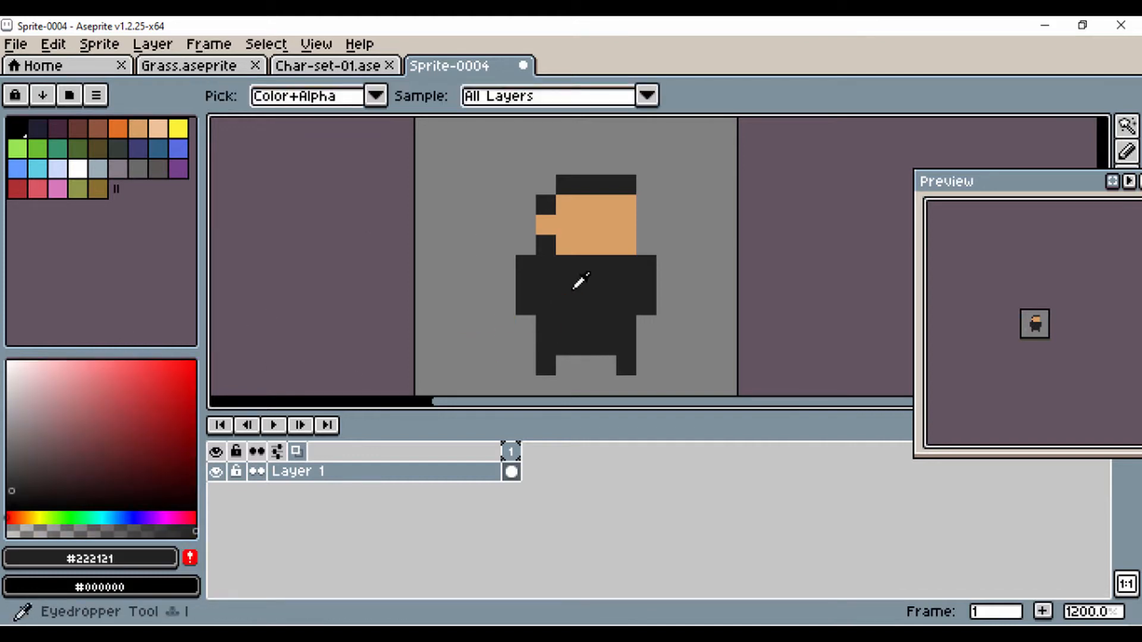
{"action": "left_click_drag", "start_coordinate": [626, 165], "coordinate": [588, 168]}
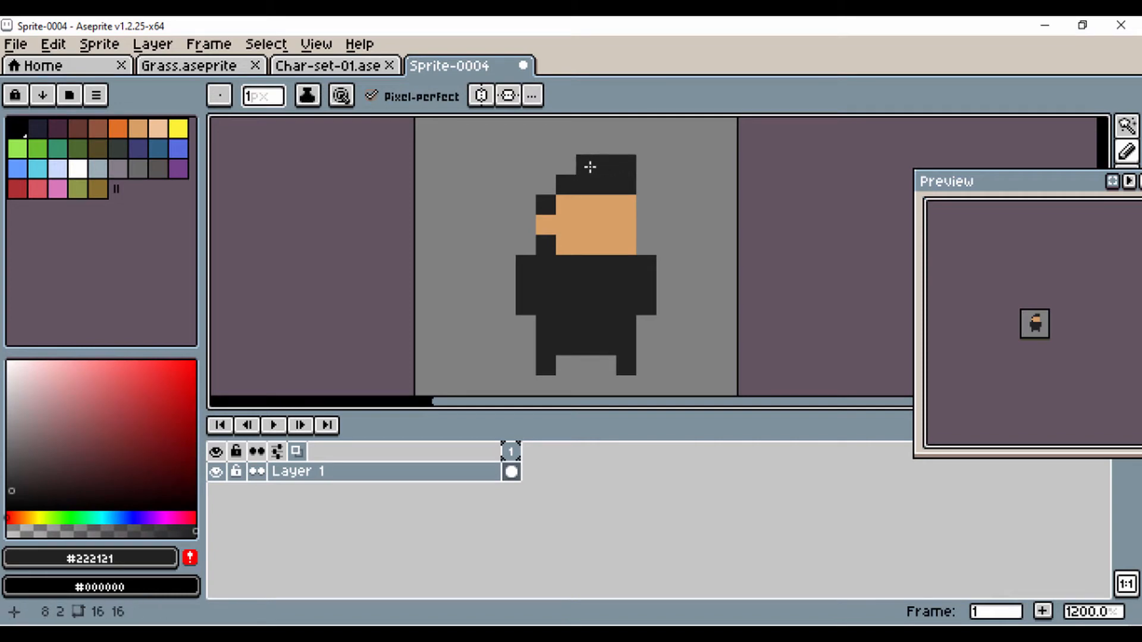
{"action": "left_click", "coordinate": [580, 250]}
{"action": "key", "text": "ctrl+z"}
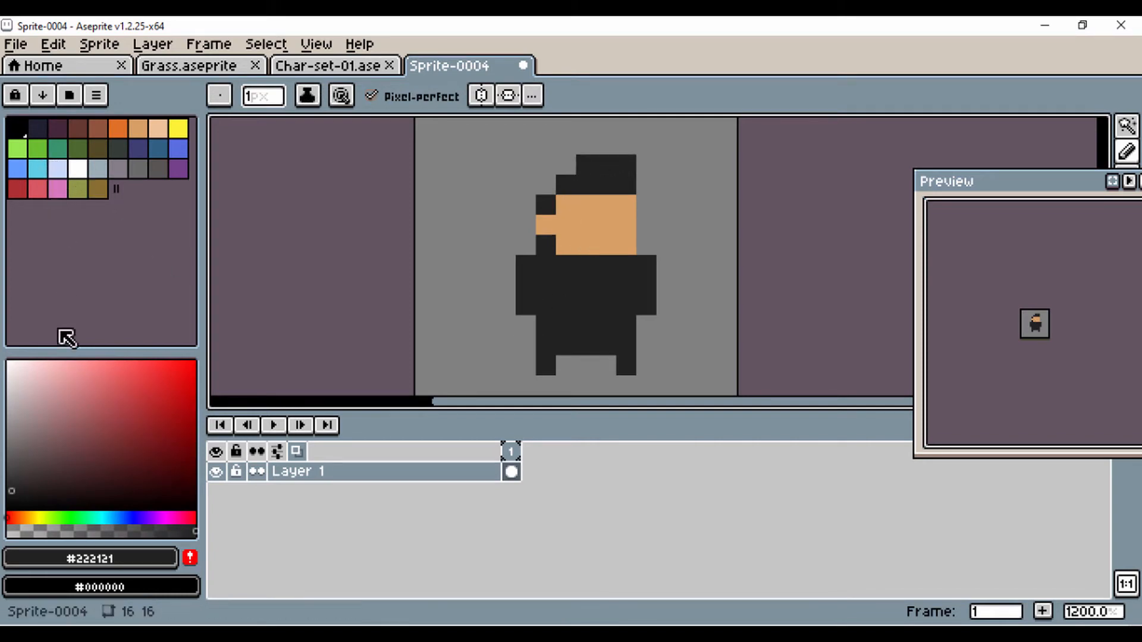
Paint two single-pixel eyes in the face's middle row in very pale pink (hue 0°, saturation 10, value 100).
{"action": "left_click", "coordinate": [55, 369]}
{"action": "left_click_drag", "start_coordinate": [55, 369], "coordinate": [27, 361]}
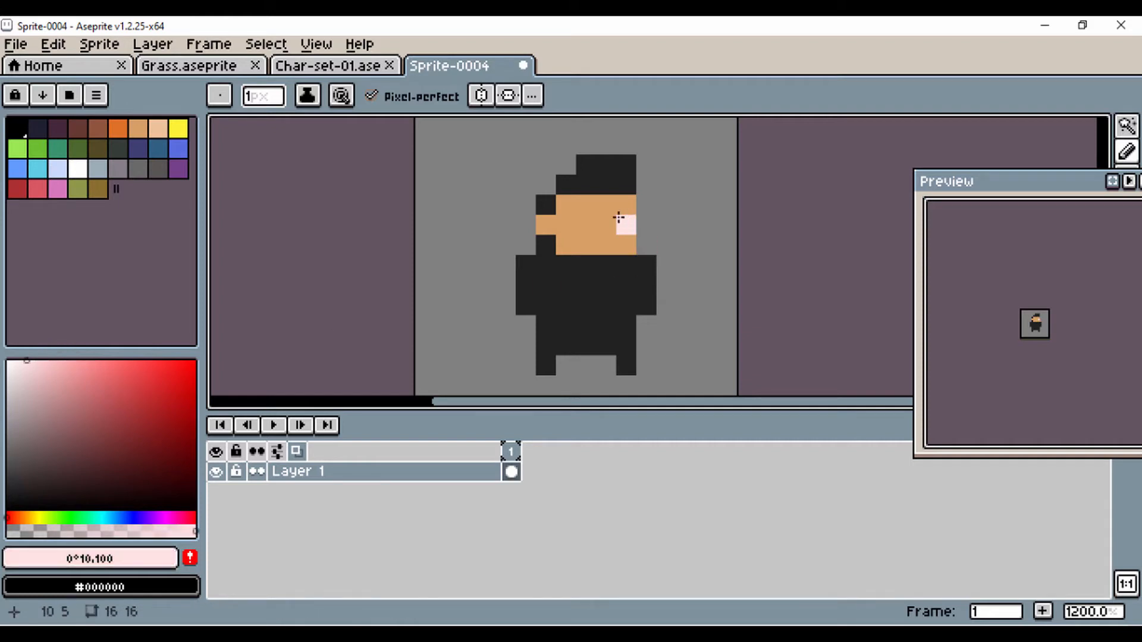
{"action": "left_click", "coordinate": [591, 220]}
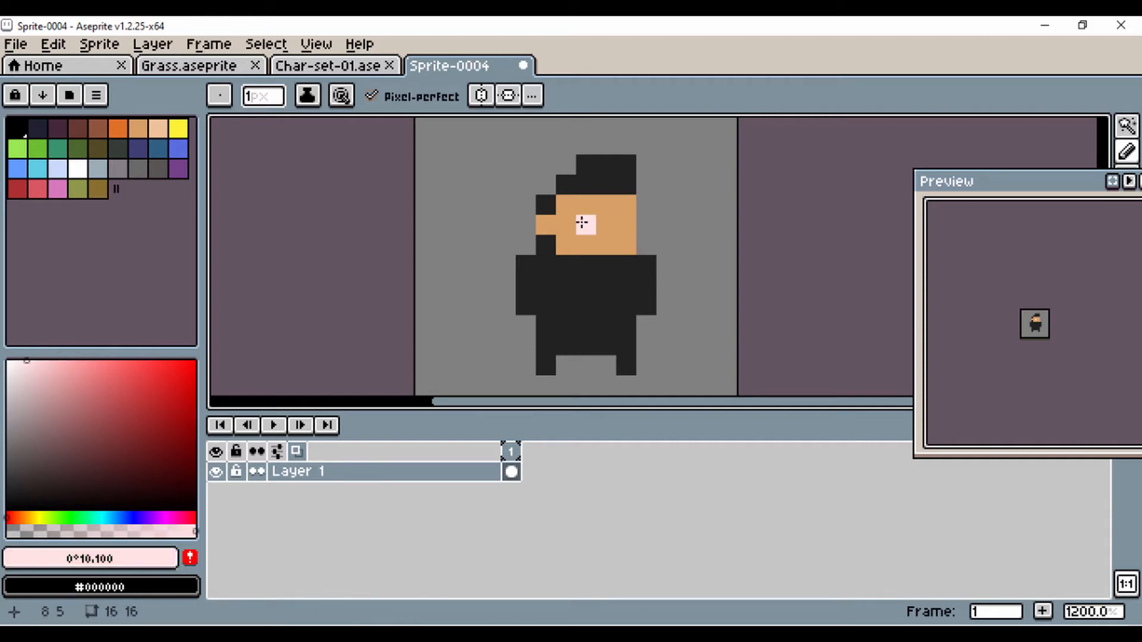
{"action": "left_click", "coordinate": [620, 225]}
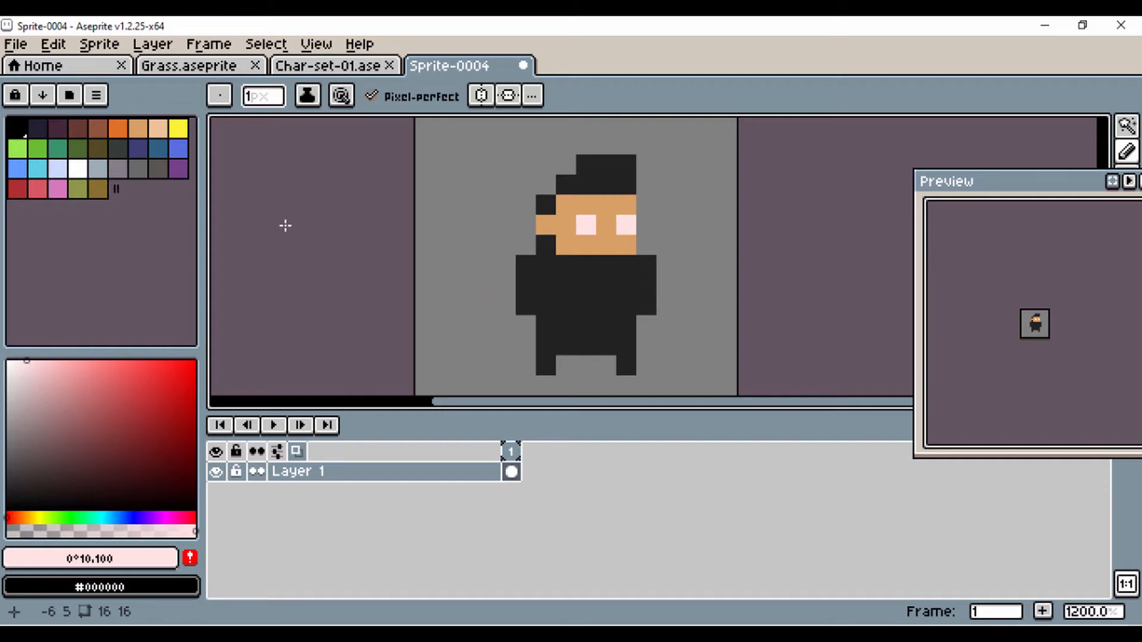
Paint the torso between the arms in muted blue (hue 218°, saturation 45, value 68).
{"action": "left_click", "coordinate": [37, 169]}
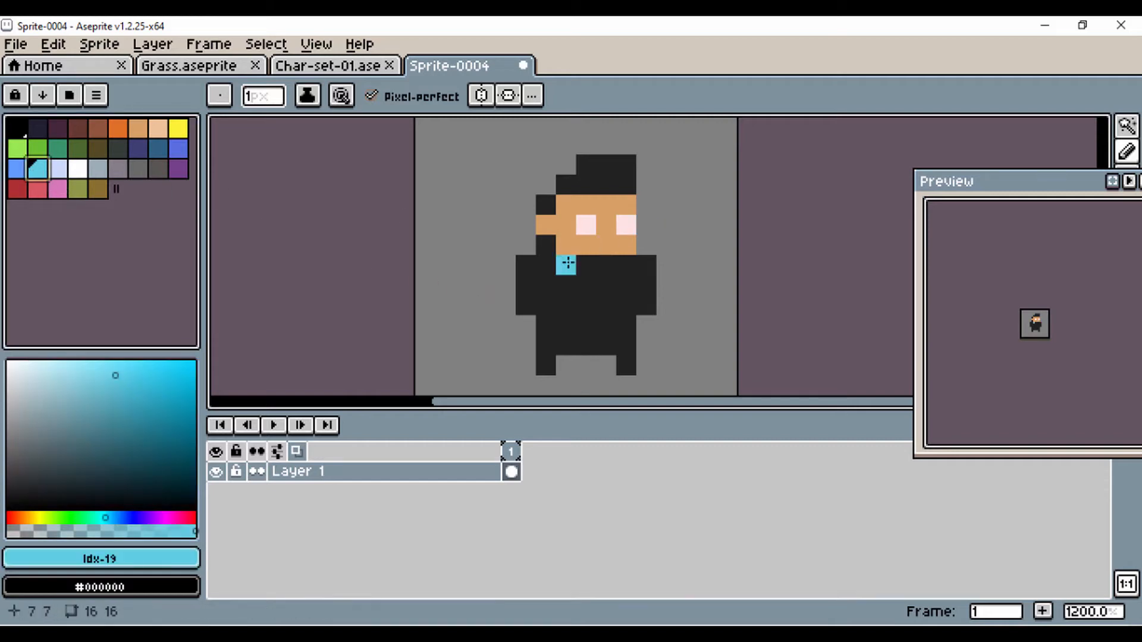
{"action": "left_click", "coordinate": [18, 168]}
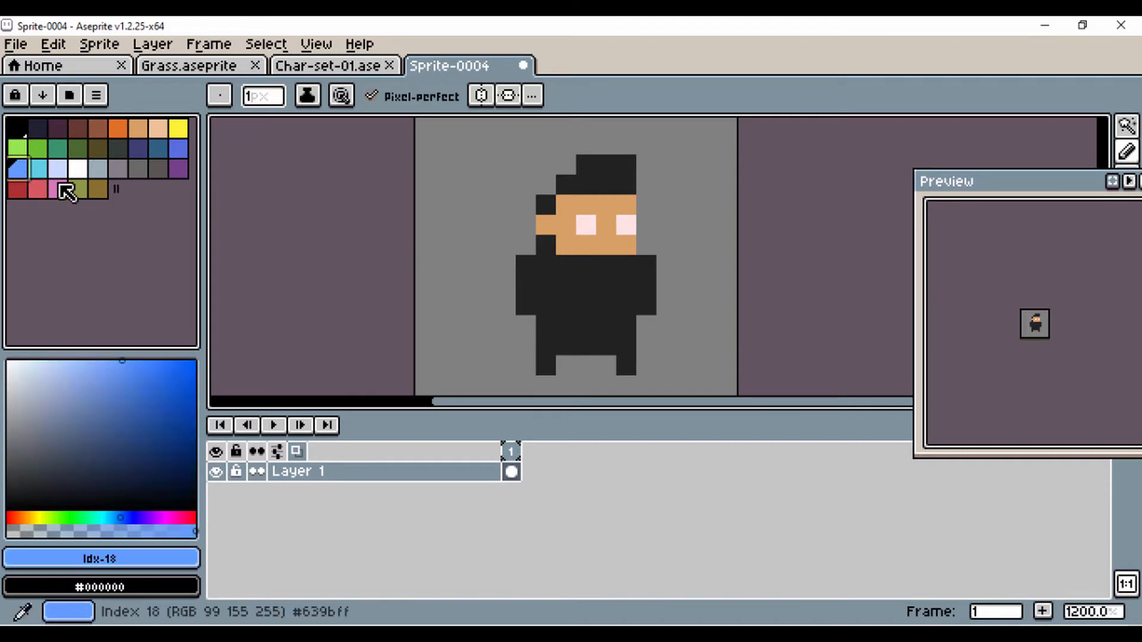
{"action": "left_click", "coordinate": [113, 398]}
{"action": "left_click", "coordinate": [91, 407]}
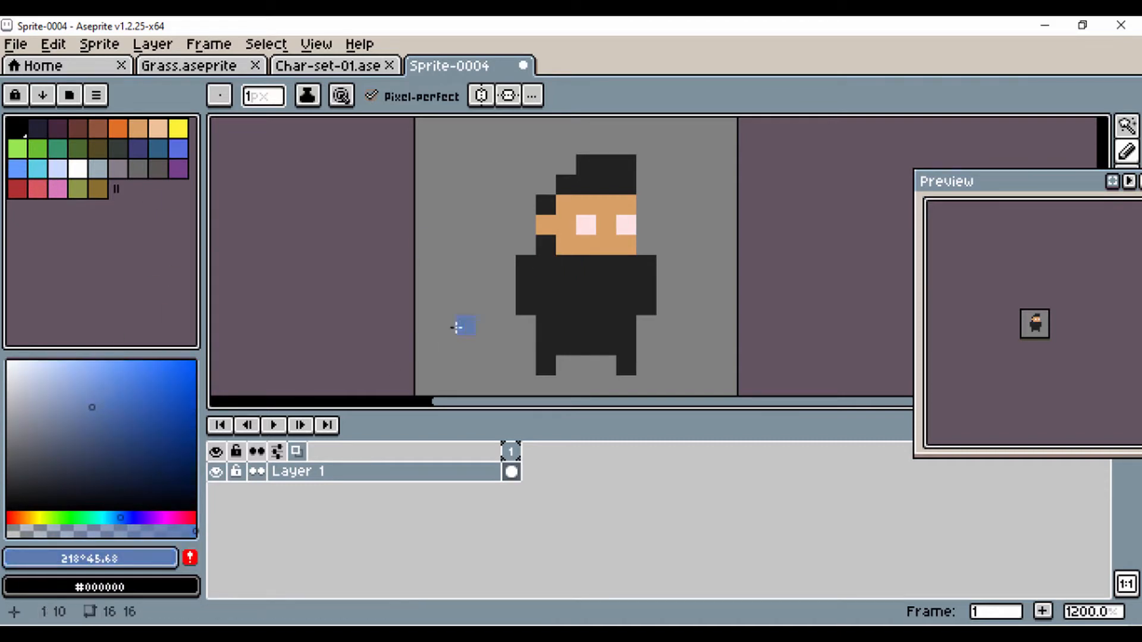
{"action": "mouse_move", "coordinate": [546, 265]}
{"action": "left_mouse_down"}
{"action": "mouse_move", "coordinate": [627, 268]}
{"action": "mouse_move", "coordinate": [625, 312]}
{"action": "mouse_move", "coordinate": [563, 317]}
{"action": "mouse_move", "coordinate": [548, 286]}
{"action": "mouse_move", "coordinate": [553, 309]}
{"action": "mouse_move", "coordinate": [580, 310]}
{"action": "mouse_move", "coordinate": [610, 280]}
{"action": "mouse_move", "coordinate": [565, 284]}
{"action": "mouse_move", "coordinate": [558, 304]}
{"action": "mouse_move", "coordinate": [582, 333]}
{"action": "mouse_move", "coordinate": [617, 327]}
{"action": "left_mouse_up"}
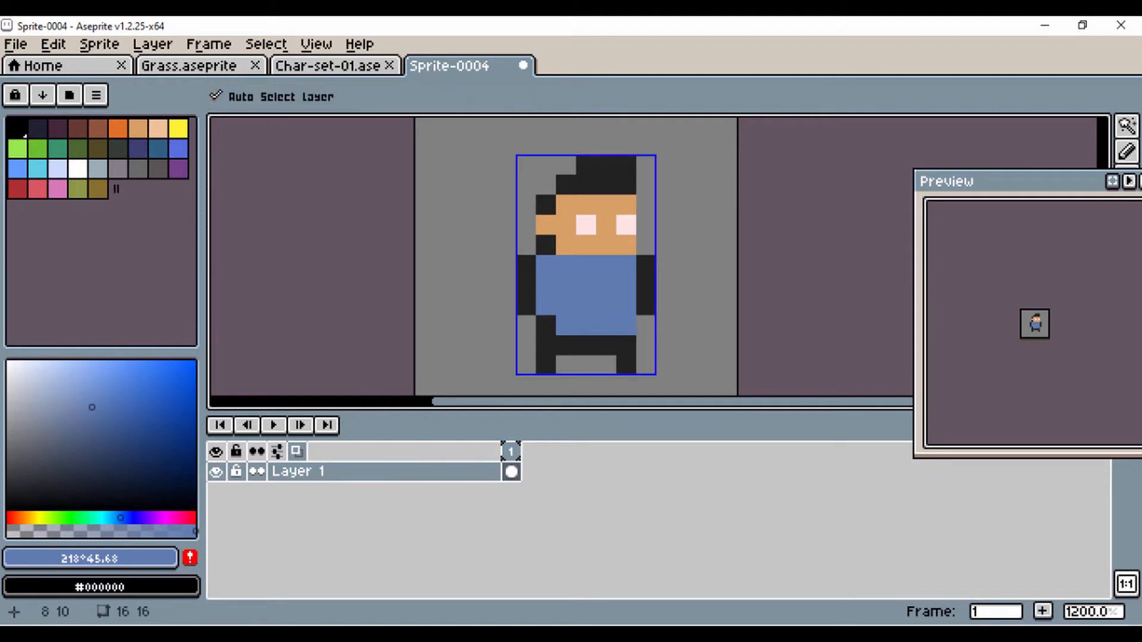
Restore the row below the torso to the trousers' dark #222121, leaving the blue top three pixels high.
{"action": "key", "text": "ctrl+z"}
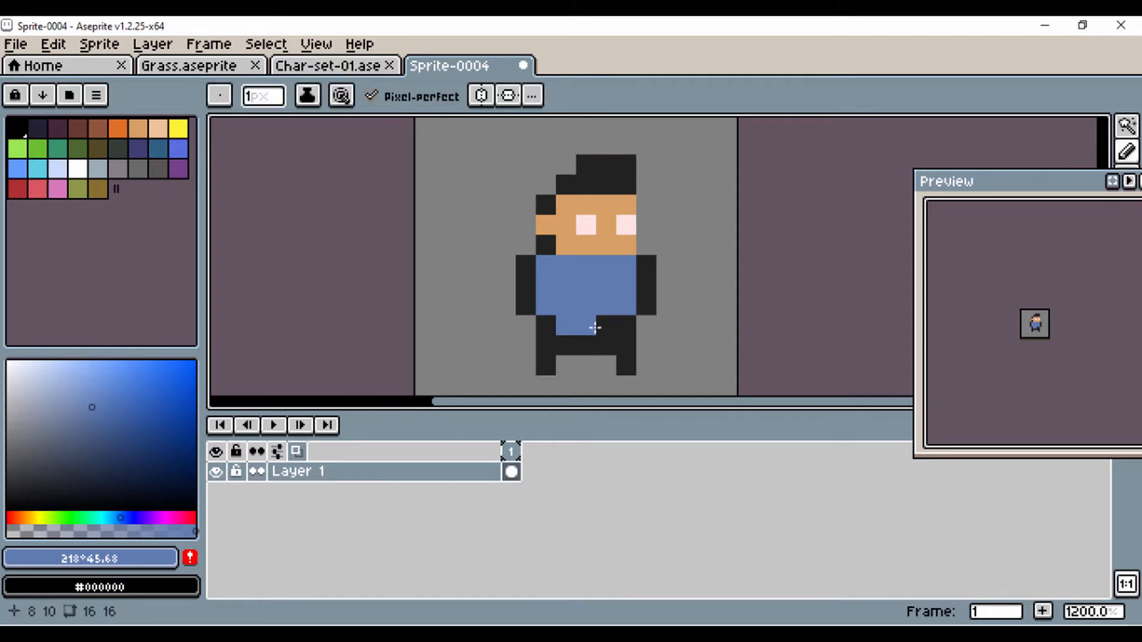
{"action": "left_click", "coordinate": [613, 324], "text": "alt"}
{"action": "left_click_drag", "start_coordinate": [601, 326], "coordinate": [561, 323]}
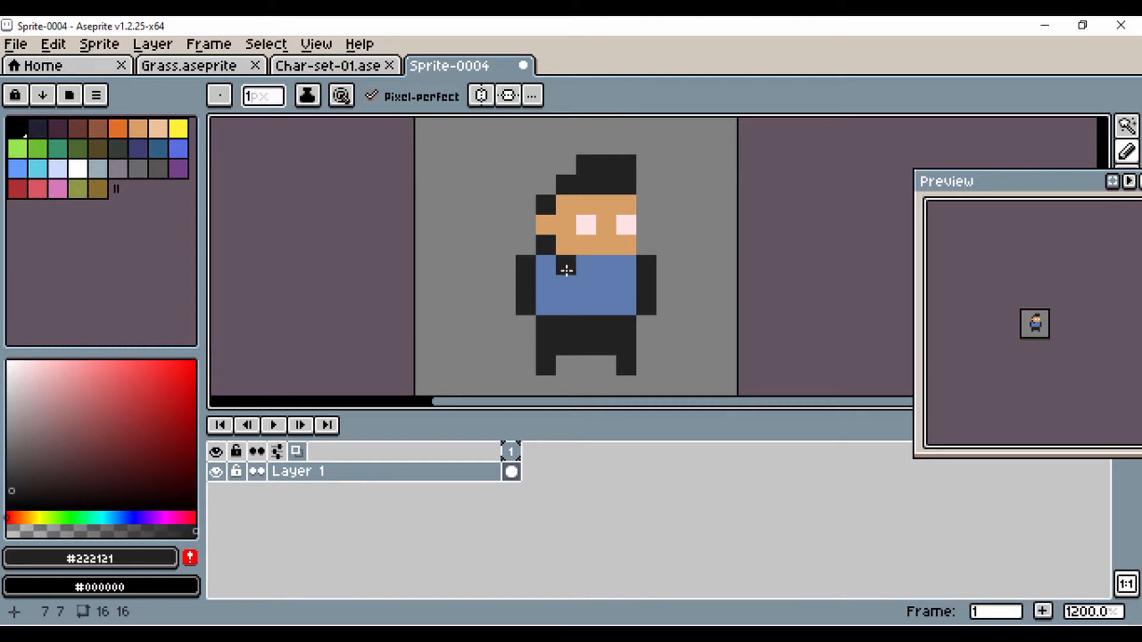
Paint a shirt patch two by two pixels at the top of the chest in grey (hue 0°, saturation 0, value 76).
{"action": "left_click", "coordinate": [13, 396]}
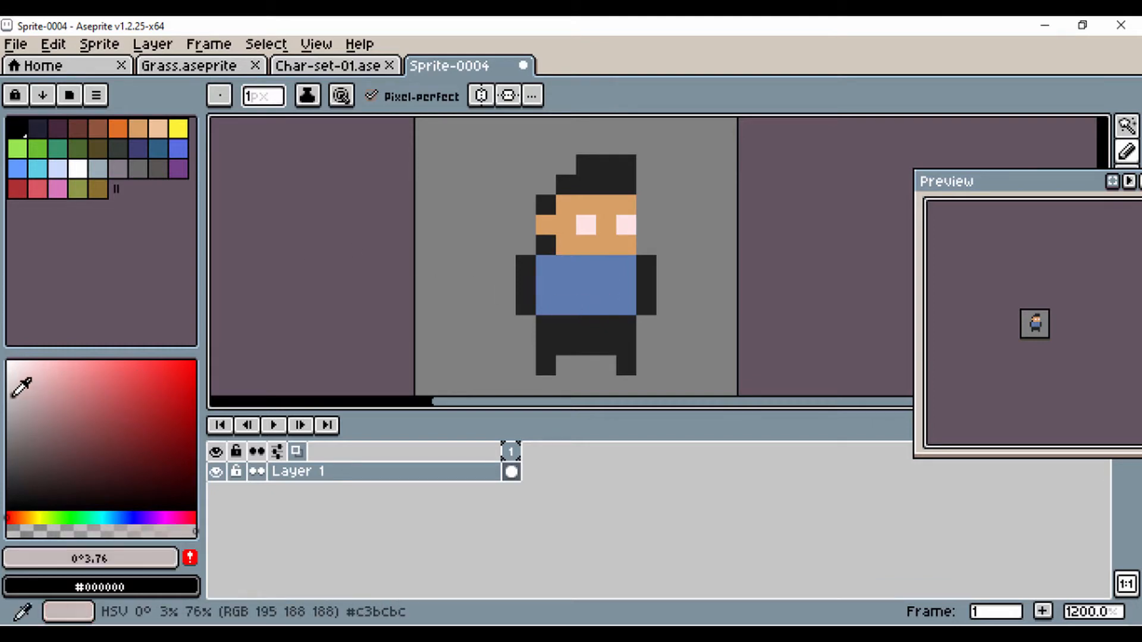
{"action": "left_click", "coordinate": [7, 396]}
{"action": "left_click", "coordinate": [586, 266]}
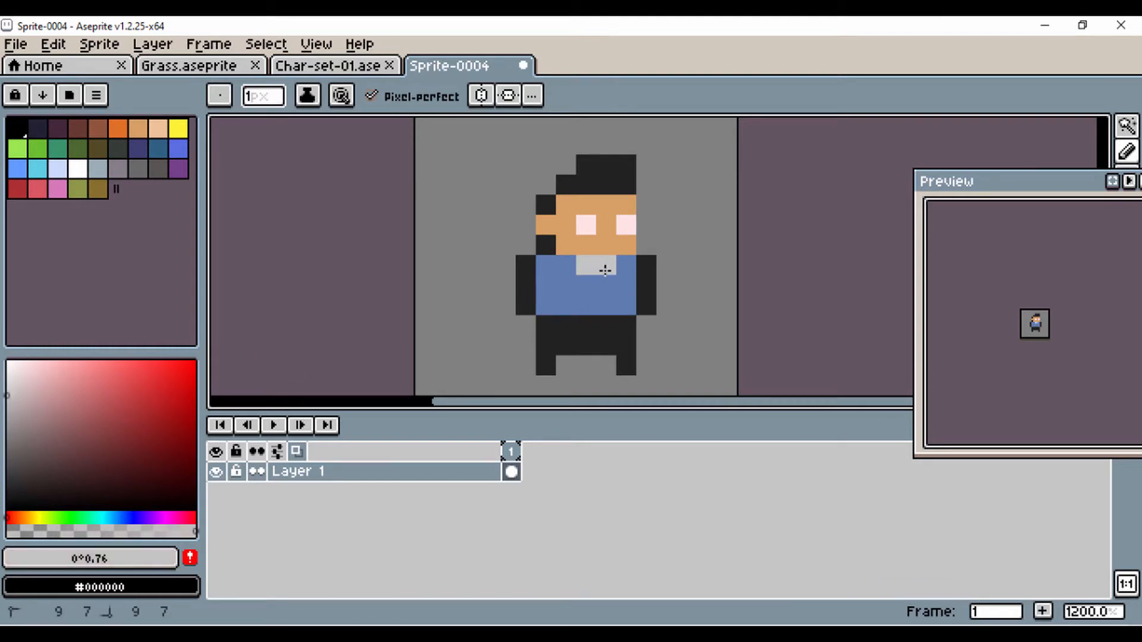
{"action": "left_click", "coordinate": [606, 284]}
{"action": "left_click", "coordinate": [593, 279]}
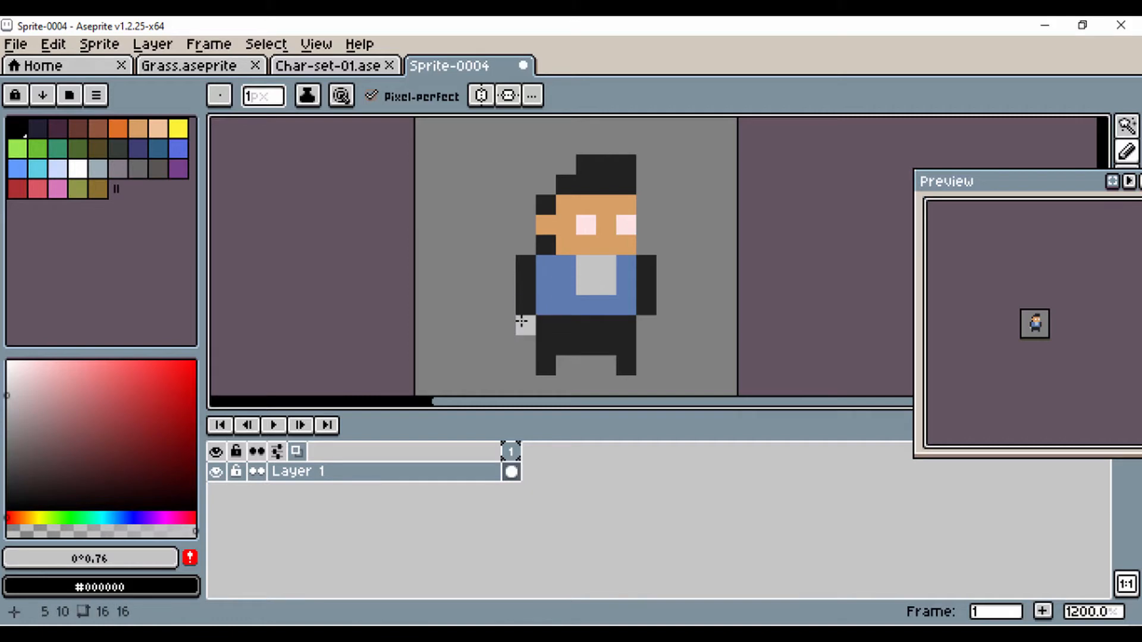
Sample the face's tan #d9a066 and paint a one-pixel hand at the lower end of each arm.
{"action": "left_click", "coordinate": [565, 245], "text": "alt"}
{"action": "left_click", "coordinate": [528, 309]}
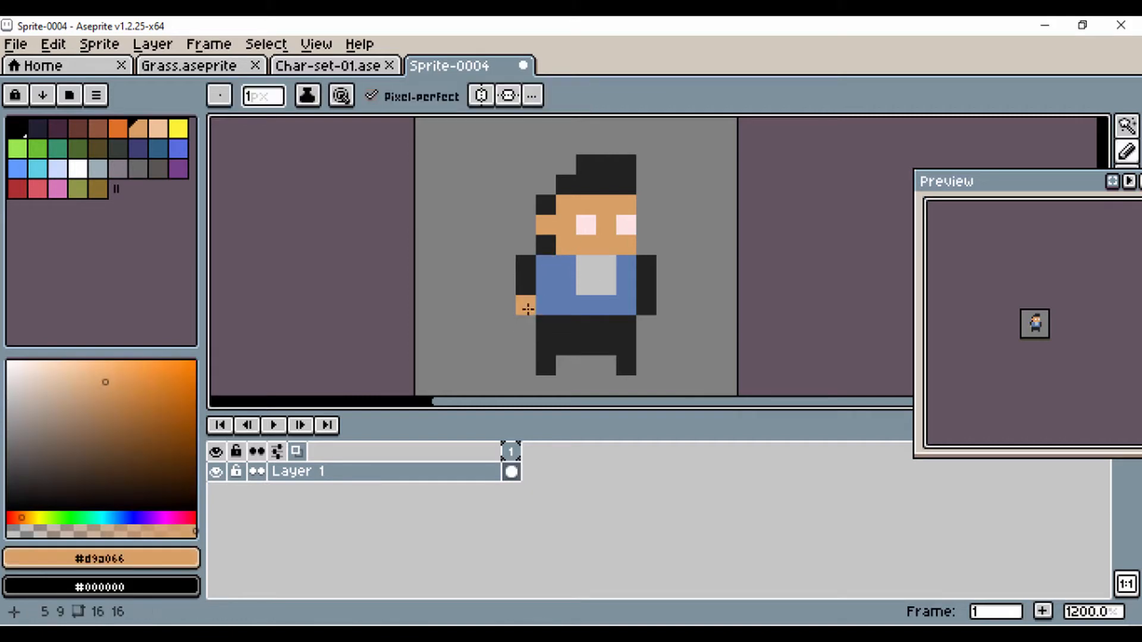
{"action": "left_click", "coordinate": [637, 305]}
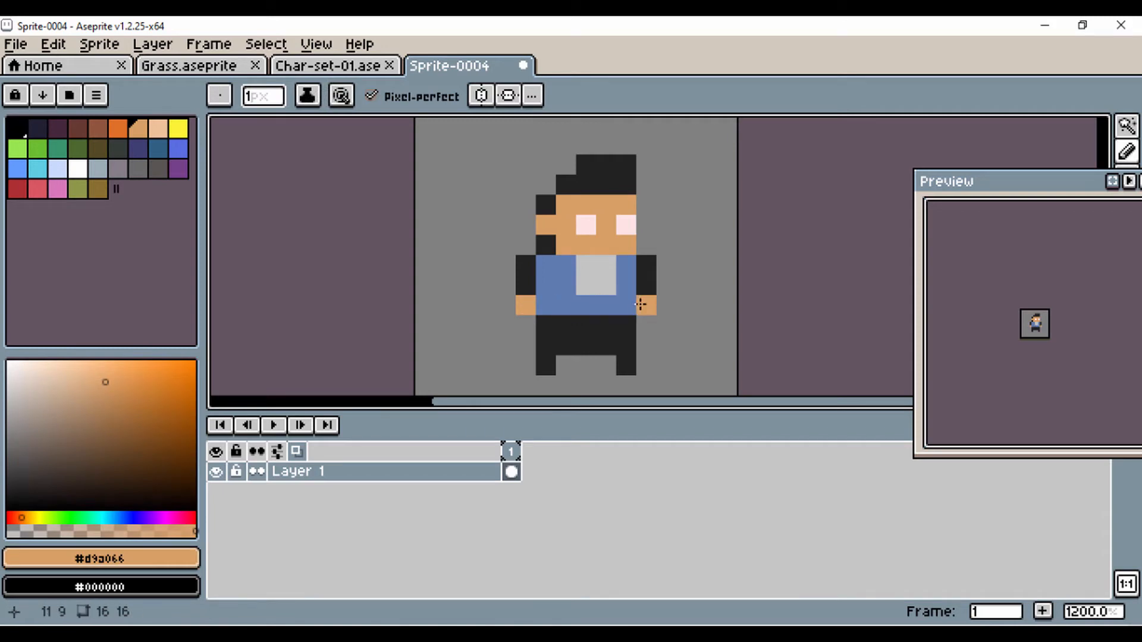
Paint a ground shadow seven pixels wide and one high directly under the feet in dark grey (hue 30°, saturation 0, value 33).
{"action": "scroll", "coordinate": [684, 271], "scroll_direction": "down", "scroll_amount": 1}
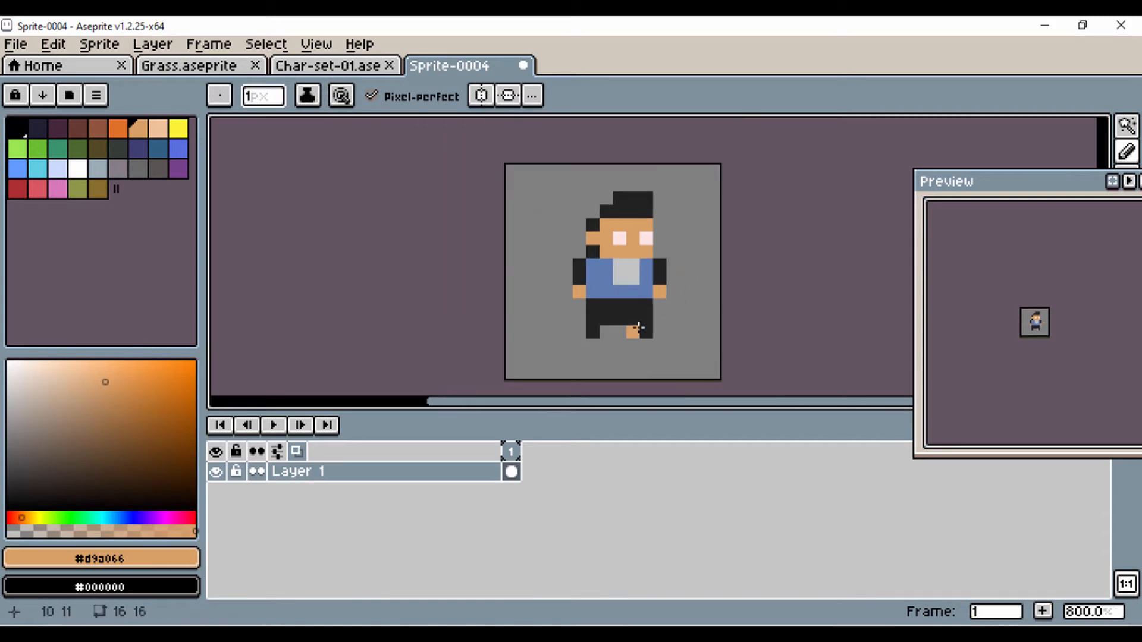
{"action": "left_click", "coordinate": [11, 438]}
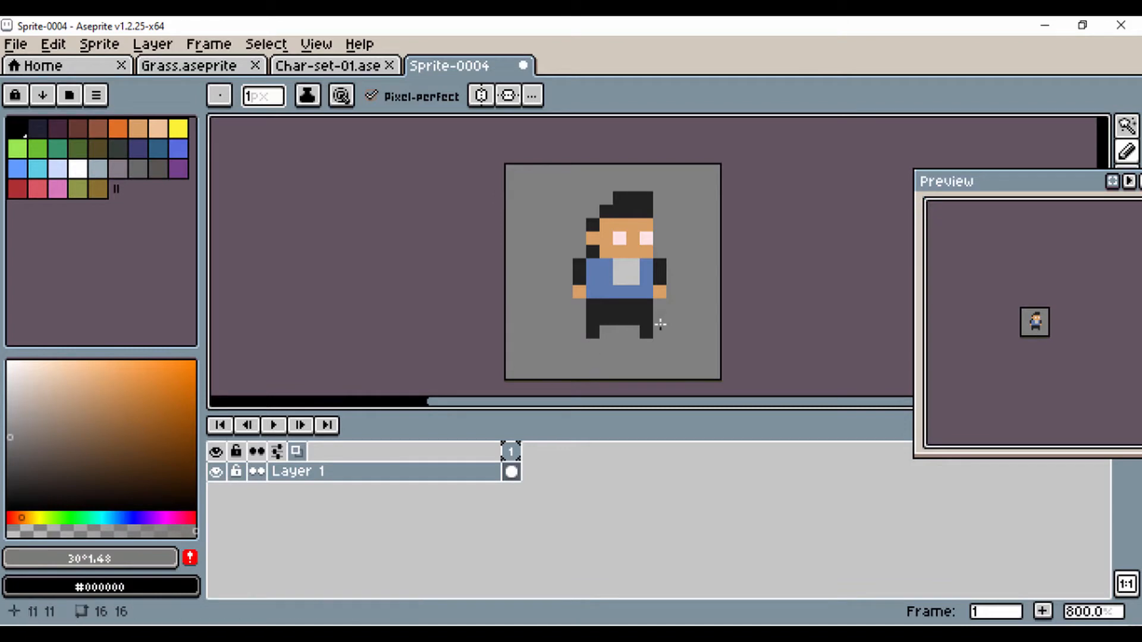
{"action": "scroll", "coordinate": [643, 346], "scroll_direction": "up", "scroll_amount": 2}
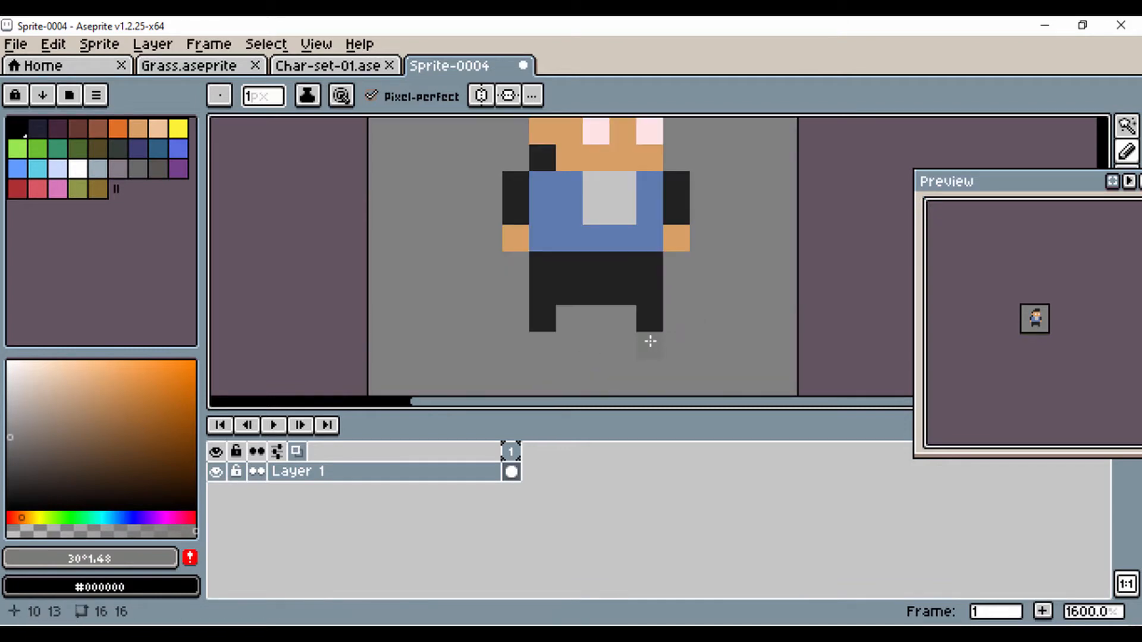
{"action": "left_click_drag", "start_coordinate": [13, 451], "coordinate": [6, 460]}
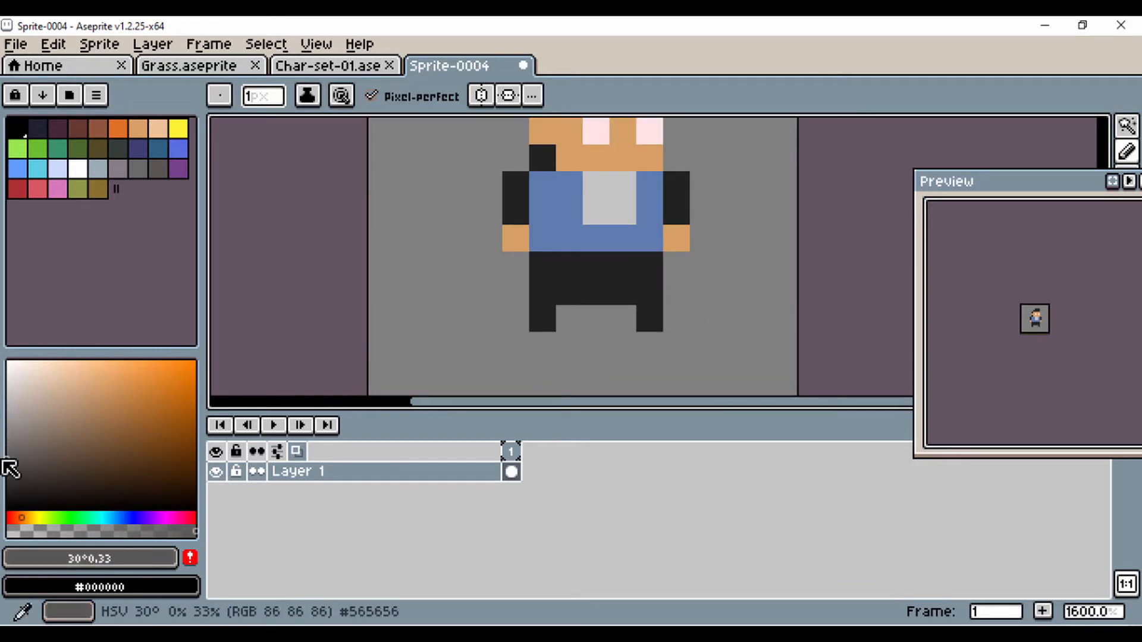
{"action": "left_click_drag", "start_coordinate": [644, 340], "coordinate": [489, 339]}
Repaint the two-by-two-pixel shirt patch on the chest in a lighter grey (hue 0°, saturation 0, value 86).
{"action": "scroll", "coordinate": [463, 262], "scroll_direction": "down", "scroll_amount": 4}
{"action": "scroll", "coordinate": [462, 262], "scroll_direction": "up", "scroll_amount": 1}
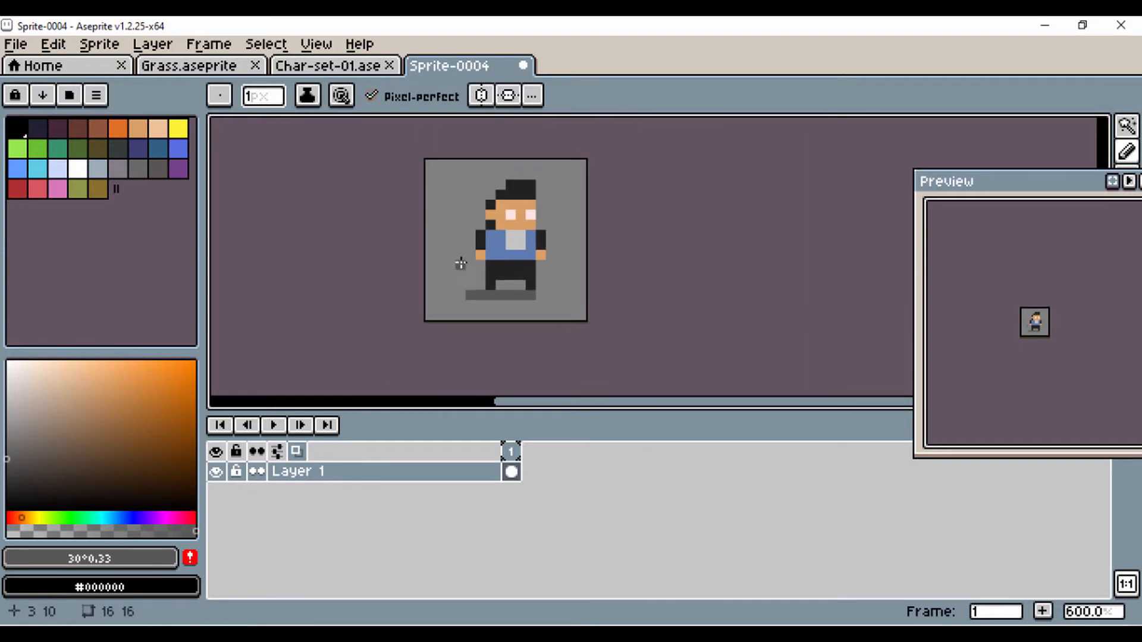
{"action": "left_click_drag", "start_coordinate": [457, 257], "coordinate": [460, 279]}
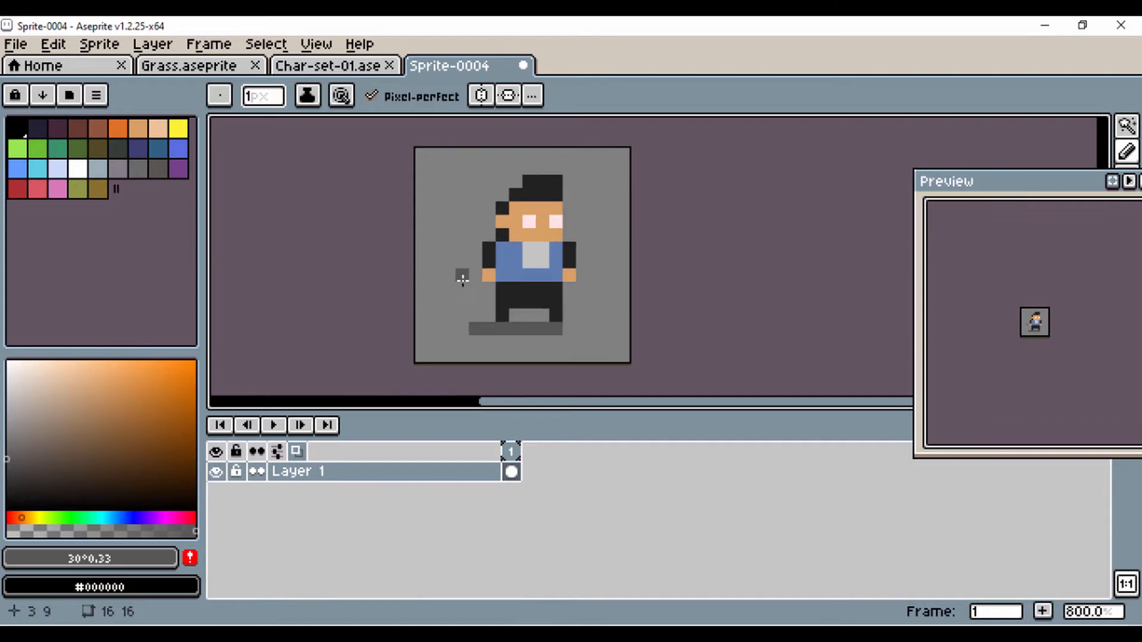
{"action": "scroll", "coordinate": [460, 277], "scroll_direction": "up", "scroll_amount": 5}
{"action": "key", "text": "i"}
{"action": "left_click", "coordinate": [657, 215]}
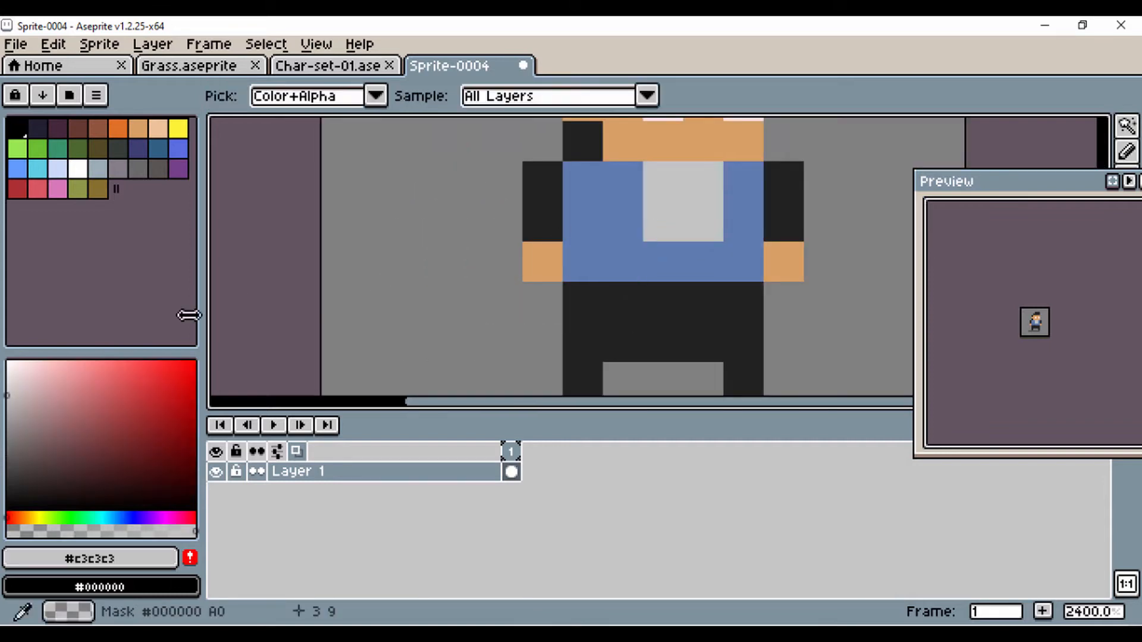
{"action": "left_click", "coordinate": [9, 381]}
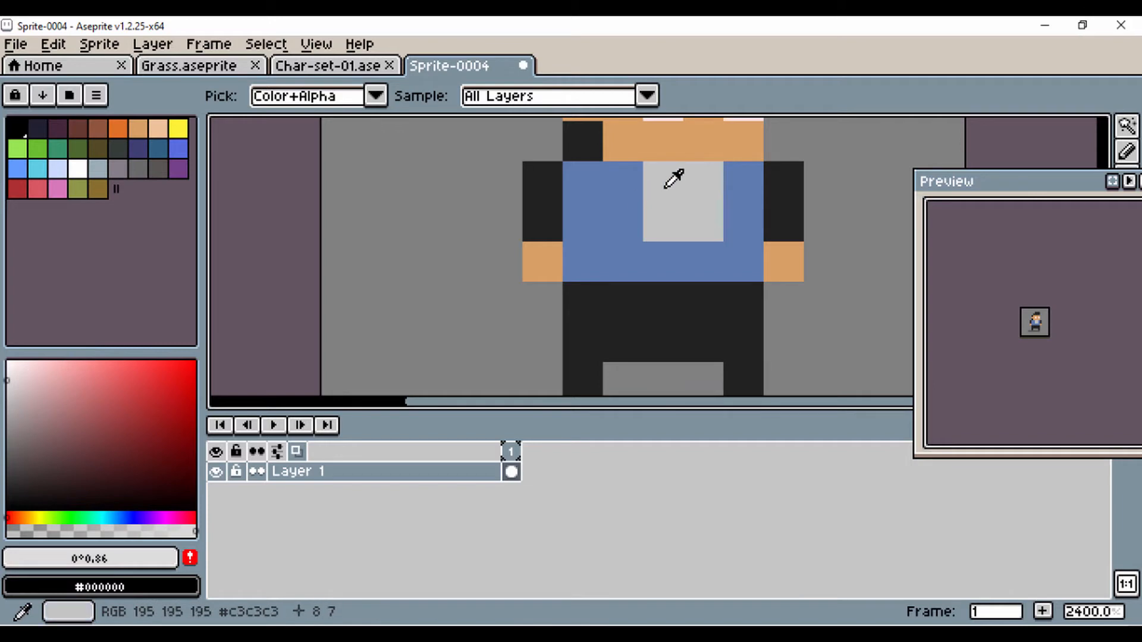
{"action": "key", "text": "b"}
{"action": "left_click", "coordinate": [689, 189]}
{"action": "left_click", "coordinate": [703, 213]}
{"action": "left_click", "coordinate": [660, 221]}
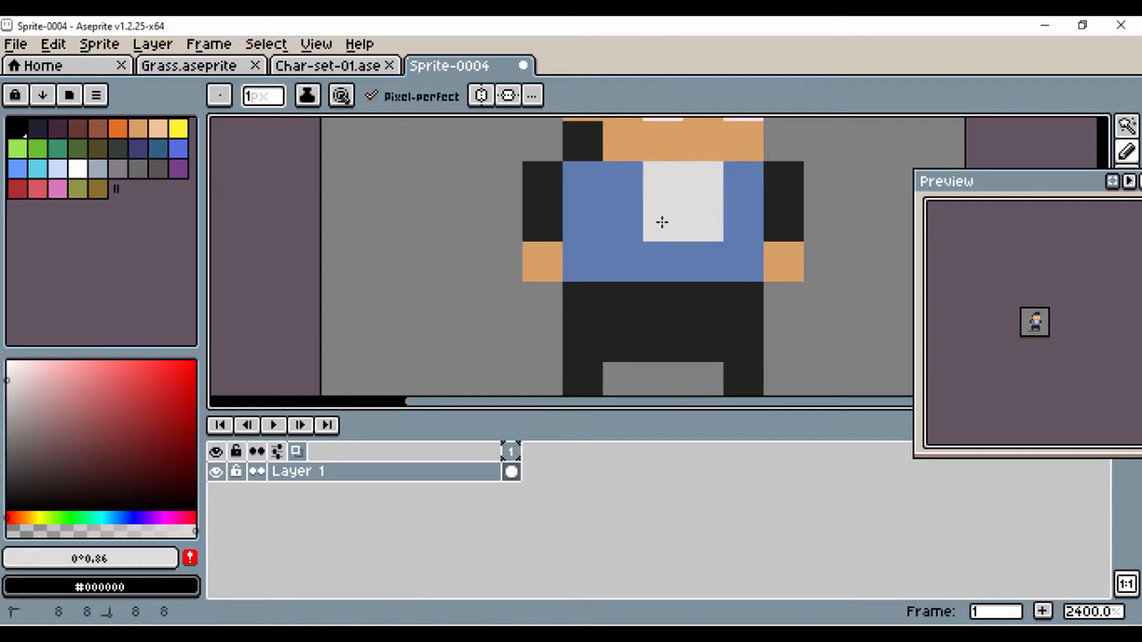
Shade the torso's three-pixel column on the ear side in darker blue (hue 218°, saturation 41, value 50).
{"action": "key", "text": "i"}
{"action": "left_click", "coordinate": [606, 189]}
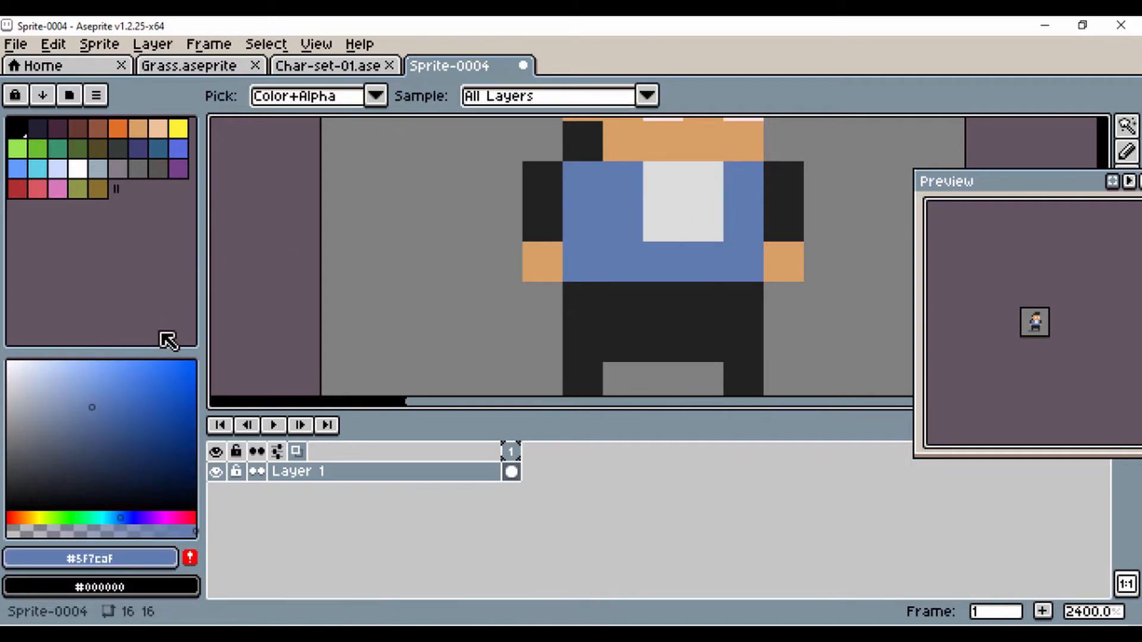
{"action": "left_click", "coordinate": [83, 434]}
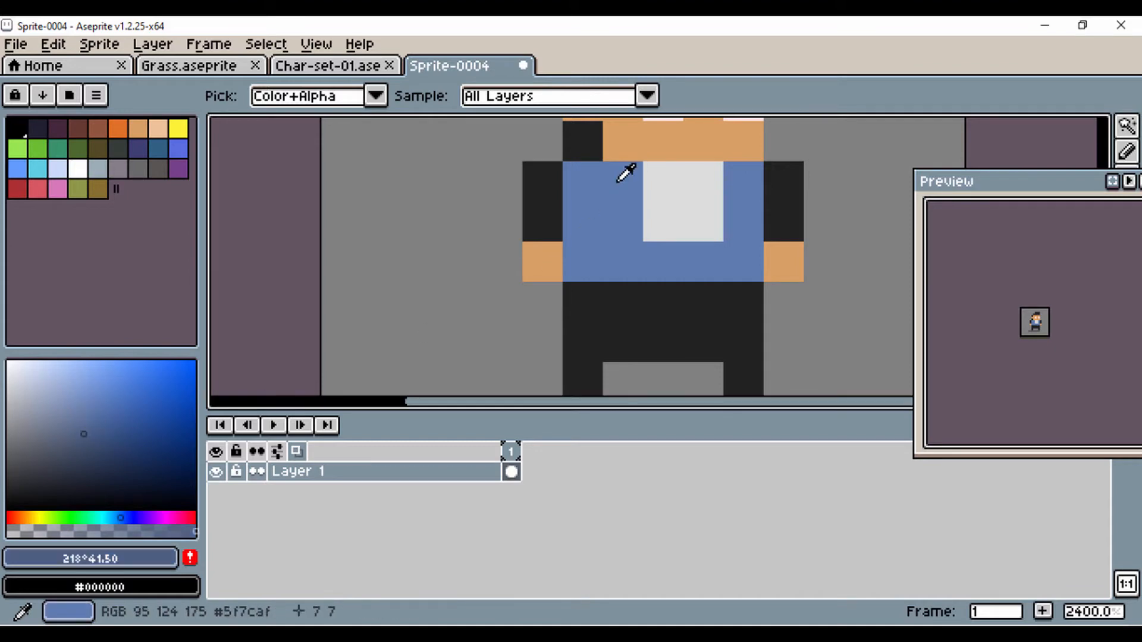
{"action": "key", "text": "b"}
{"action": "mouse_move", "coordinate": [585, 200]}
{"action": "left_mouse_down"}
{"action": "mouse_move", "coordinate": [584, 261]}
{"action": "mouse_move", "coordinate": [612, 268]}
{"action": "left_mouse_up"}
{"action": "right_click", "coordinate": [614, 238]}
Shade the ear, the adjacent face column, the pixel above the nearer eye and the ear-side hand in darker tan (hue 30°, saturation 54, value 71).
{"action": "key", "text": "i"}
{"action": "left_click", "coordinate": [642, 178]}
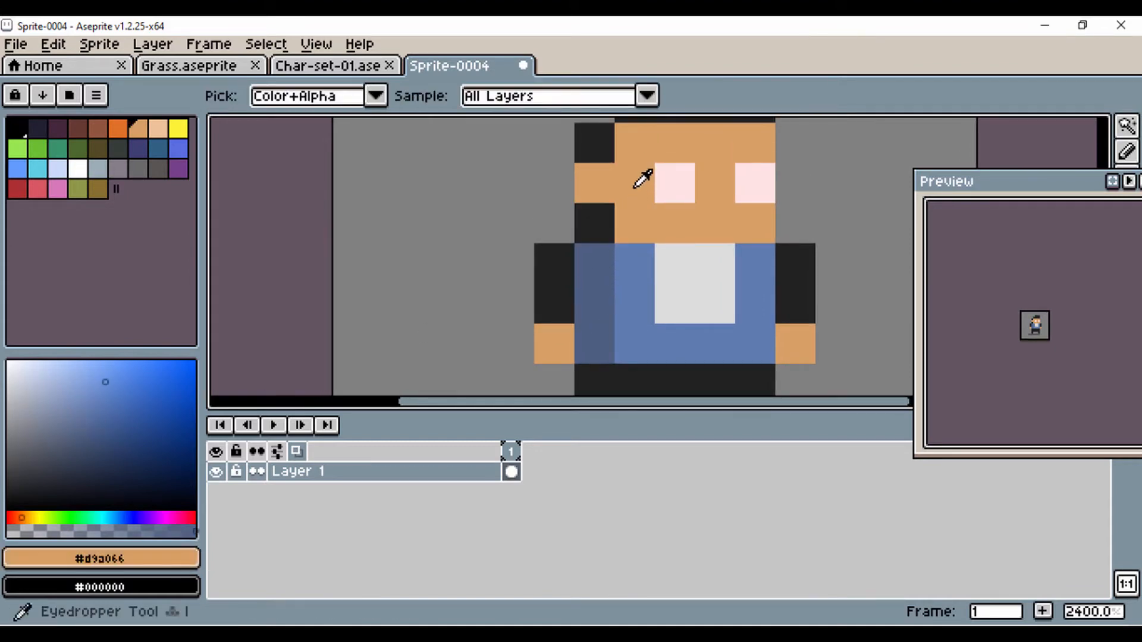
{"action": "left_click", "coordinate": [108, 402]}
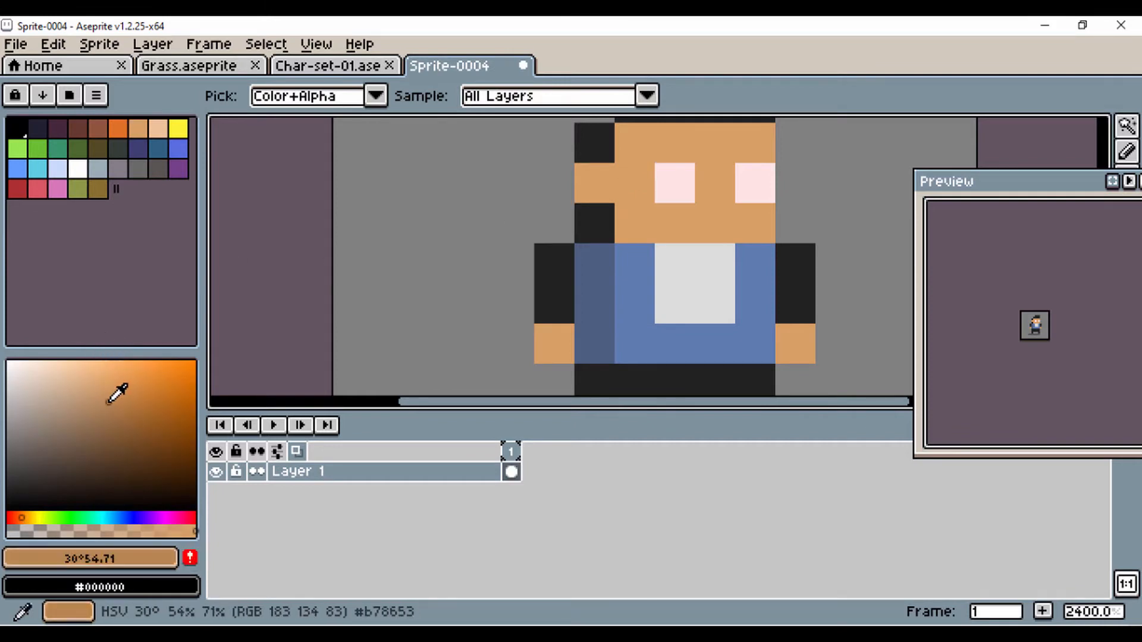
{"action": "key", "text": "b"}
{"action": "left_click", "coordinate": [643, 153]}
{"action": "left_click", "coordinate": [670, 145]}
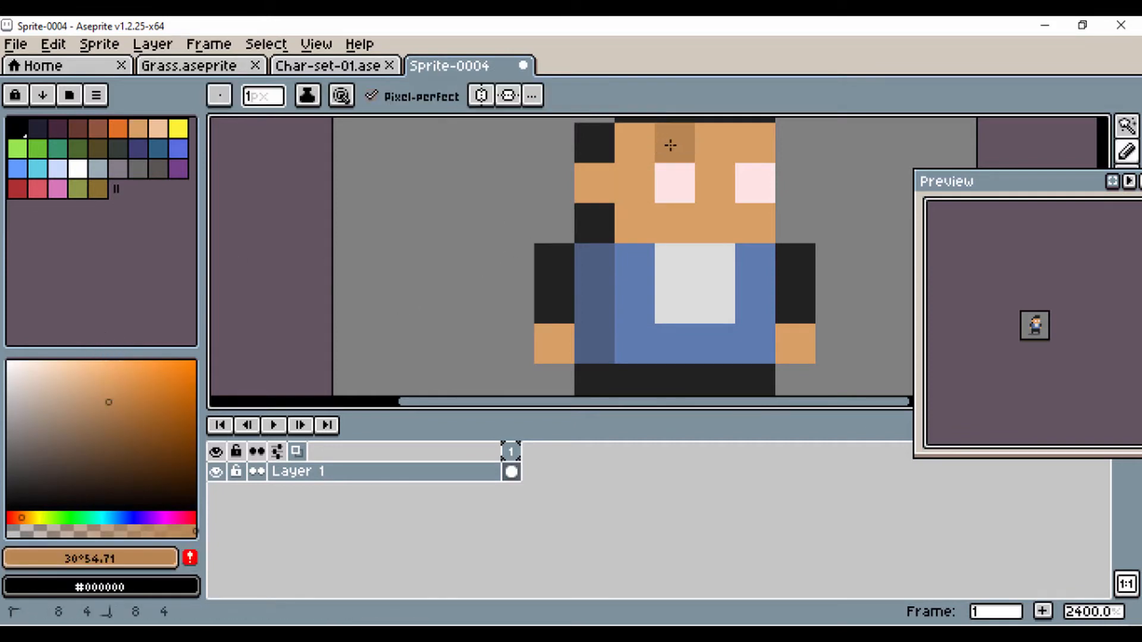
{"action": "left_click_drag", "start_coordinate": [636, 151], "coordinate": [628, 175]}
{"action": "left_click", "coordinate": [605, 187]}
{"action": "left_click", "coordinate": [635, 214]}
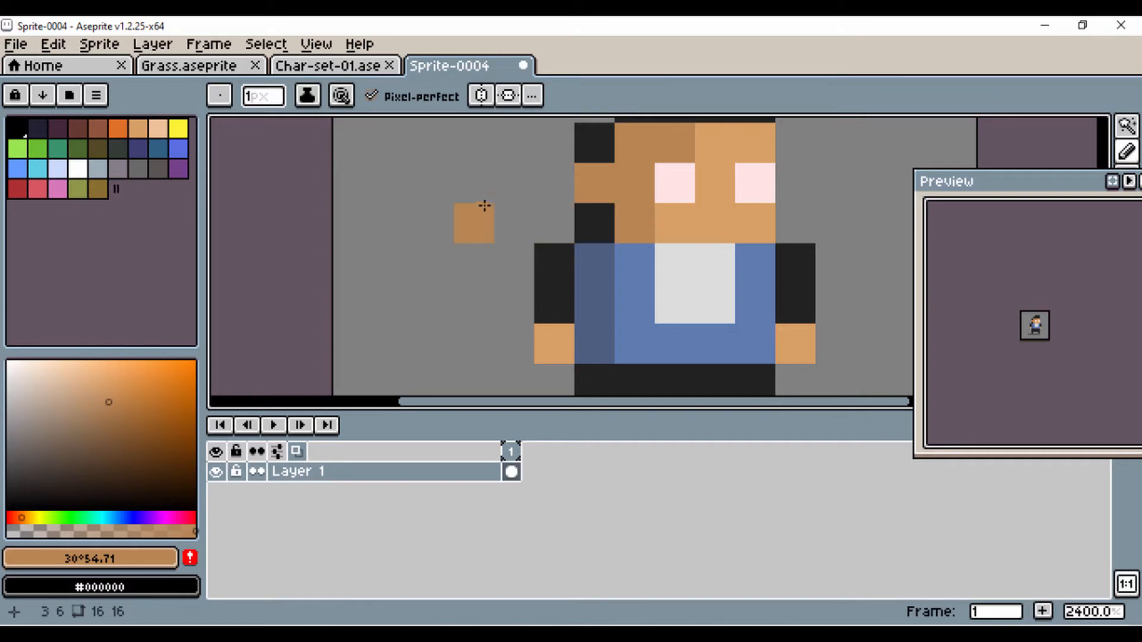
{"action": "scroll", "coordinate": [484, 205], "scroll_direction": "down", "scroll_amount": 6}
{"action": "scroll", "coordinate": [516, 209], "scroll_direction": "up", "scroll_amount": 2}
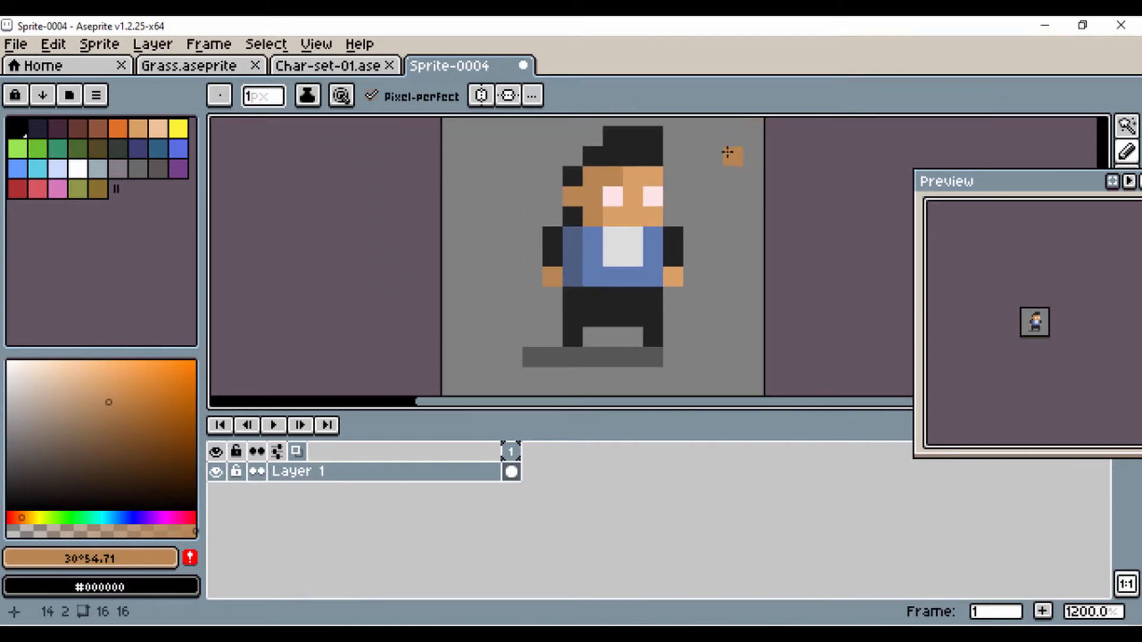
Add four highlight pixels to the top two rows of hair in slightly lighter dark grey (hue 0°, saturation 2, value 17).
{"action": "scroll", "coordinate": [684, 187], "scroll_direction": "up", "scroll_amount": 3}
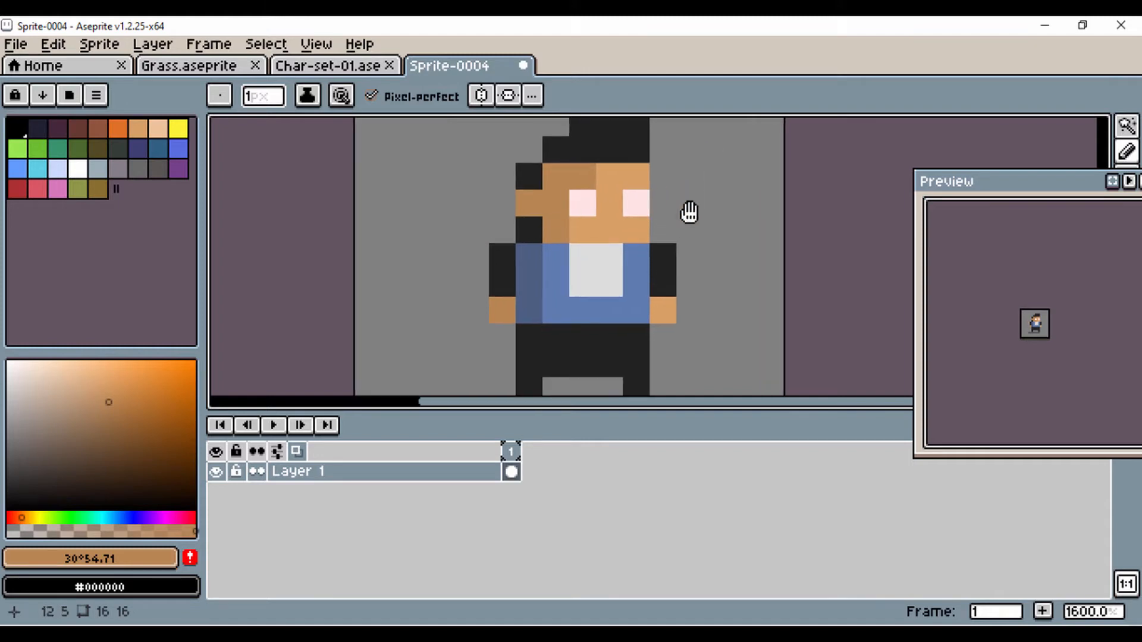
{"action": "scroll", "coordinate": [604, 229], "scroll_direction": "down", "scroll_amount": 1}
{"action": "key", "text": "i"}
{"action": "left_click", "coordinate": [580, 196]}
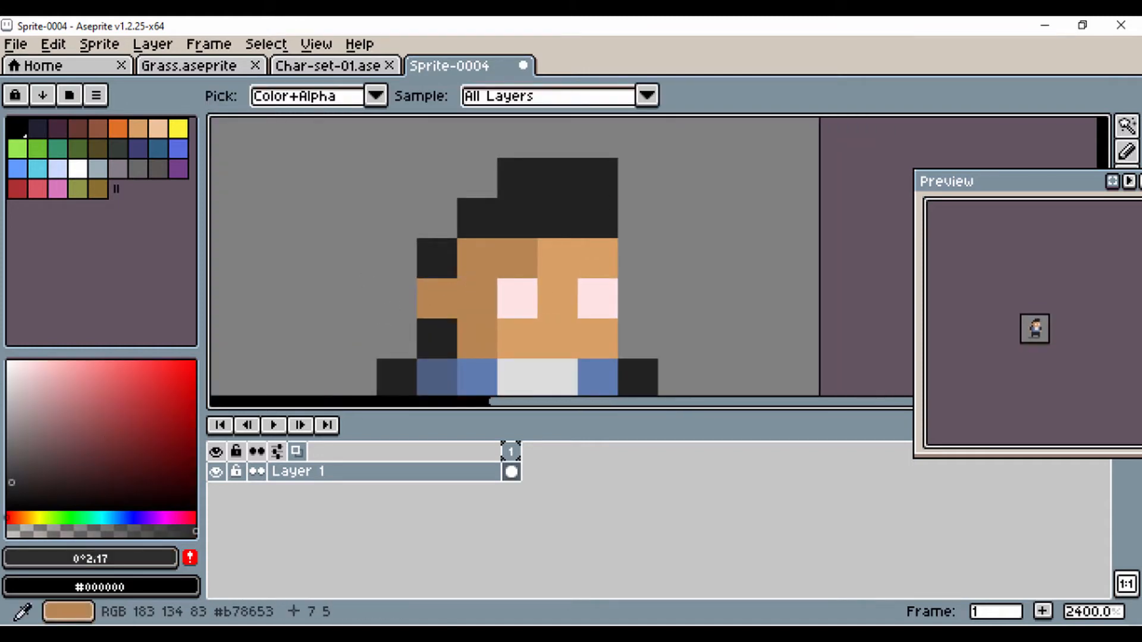
{"action": "key", "text": "b"}
{"action": "left_click_drag", "start_coordinate": [587, 177], "coordinate": [550, 179]}
{"action": "left_click", "coordinate": [589, 209]}
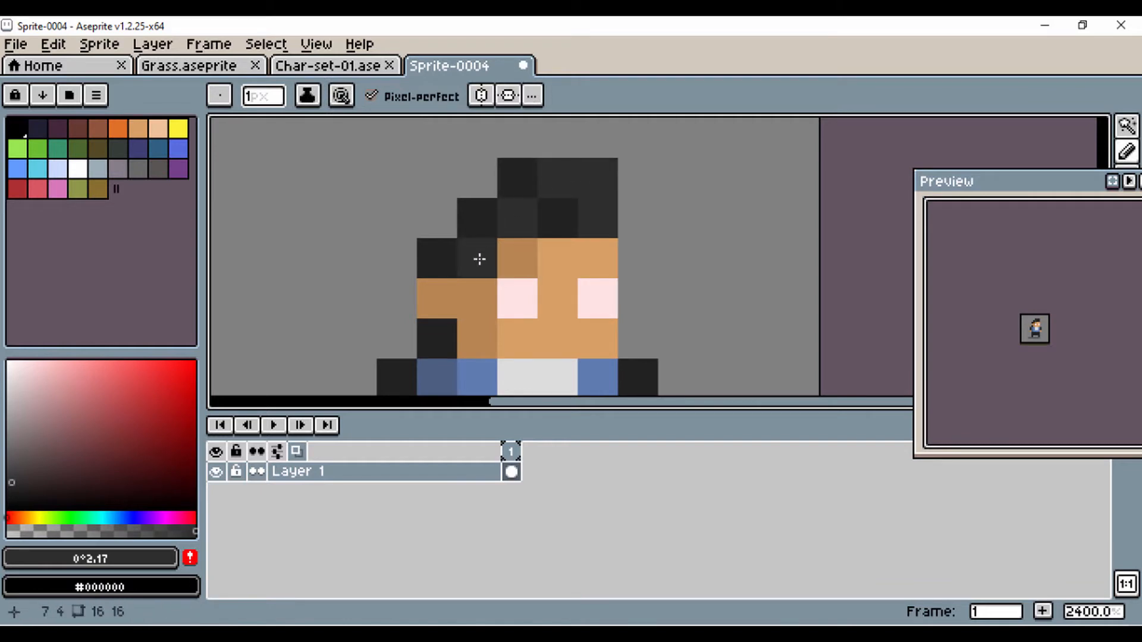
{"action": "scroll", "coordinate": [371, 251], "scroll_direction": "down", "scroll_amount": 3}
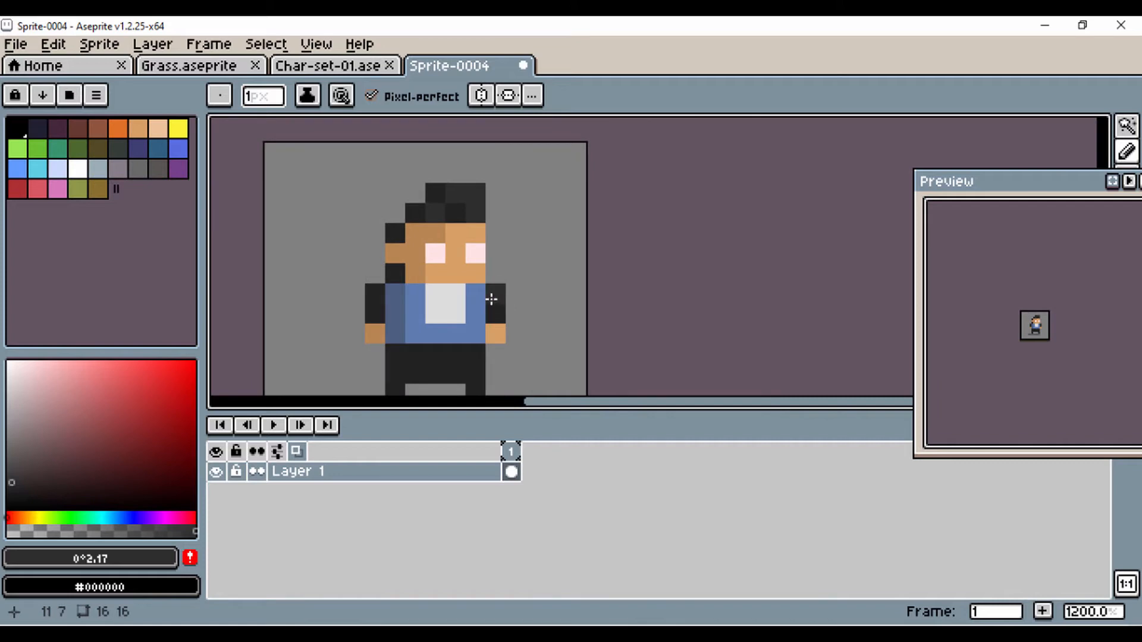
{"action": "scroll", "coordinate": [534, 274], "scroll_direction": "down", "scroll_amount": 1}
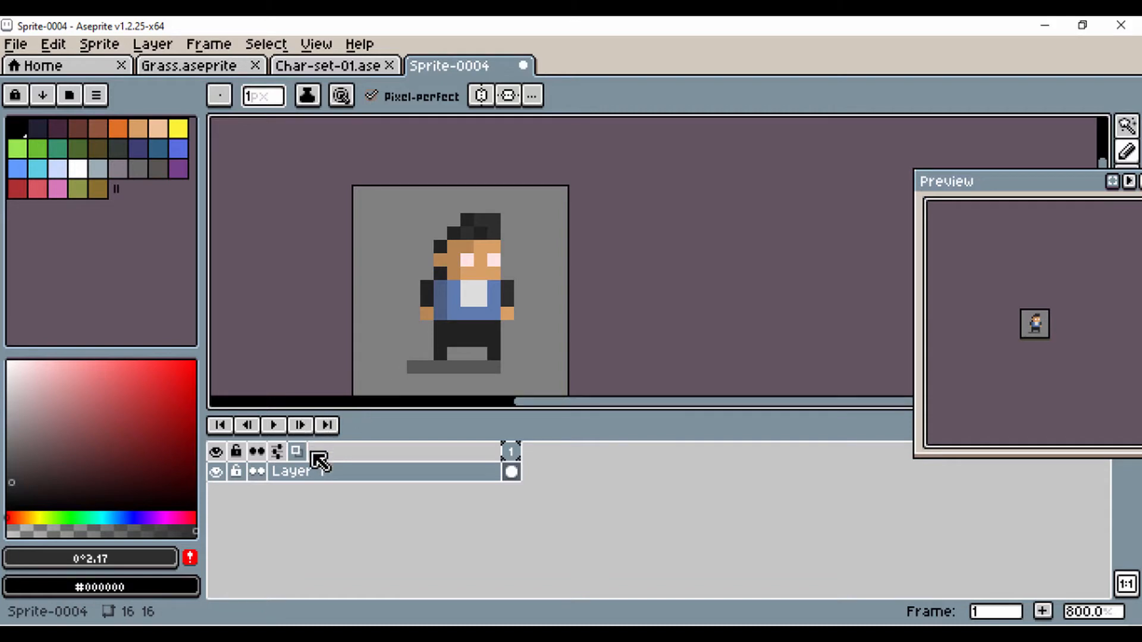
Add a new layer and extend the canvas to 48 px wide with 16 px borders on both left and right.
{"action": "right_click", "coordinate": [303, 489]}
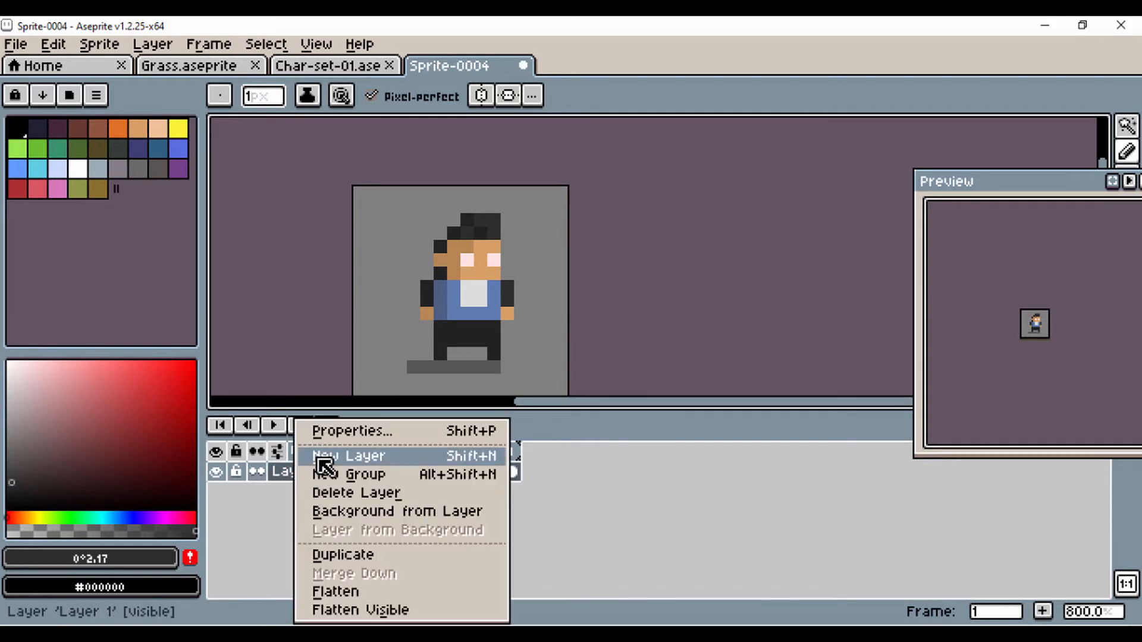
{"action": "left_click", "coordinate": [321, 457]}
{"action": "left_click", "coordinate": [100, 46]}
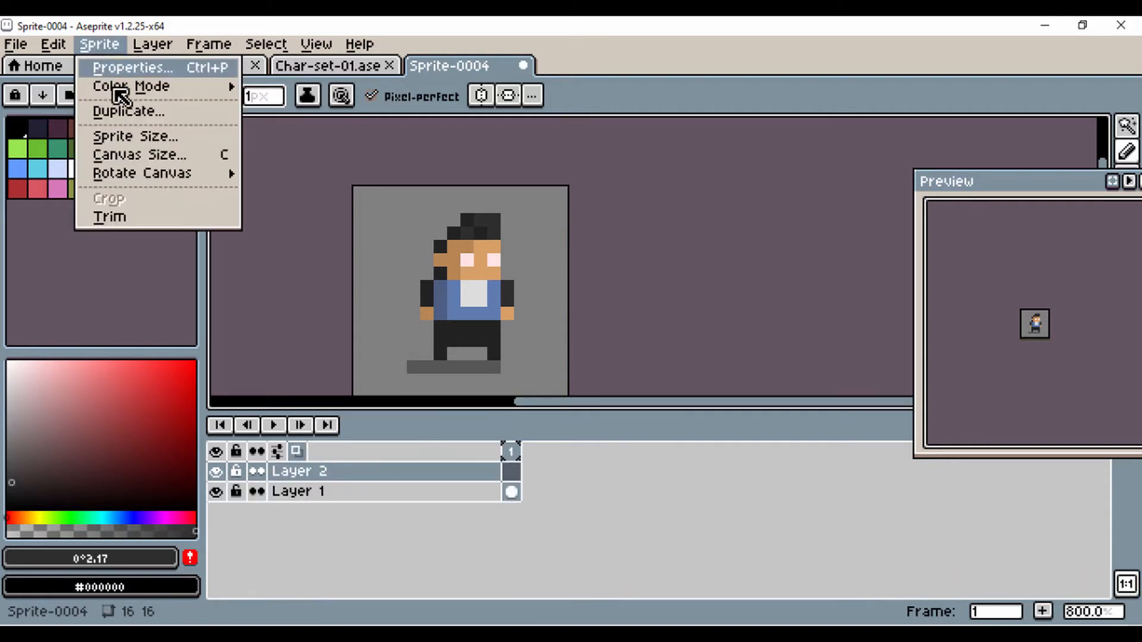
{"action": "left_click", "coordinate": [145, 157]}
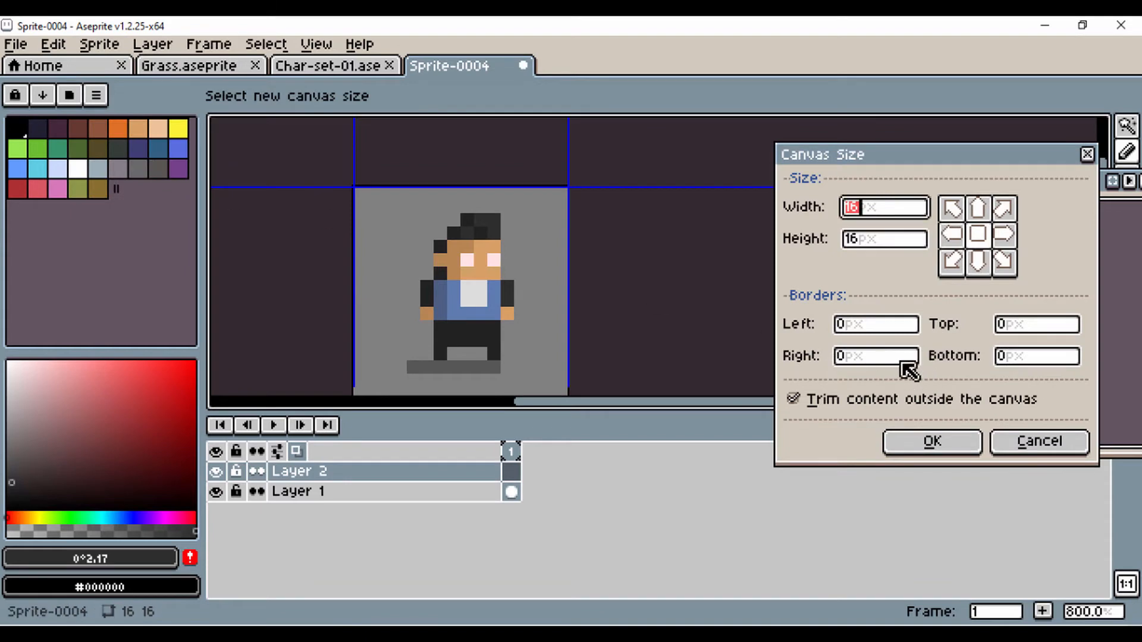
{"action": "left_click", "coordinate": [845, 324]}
{"action": "type", "text": "16"}
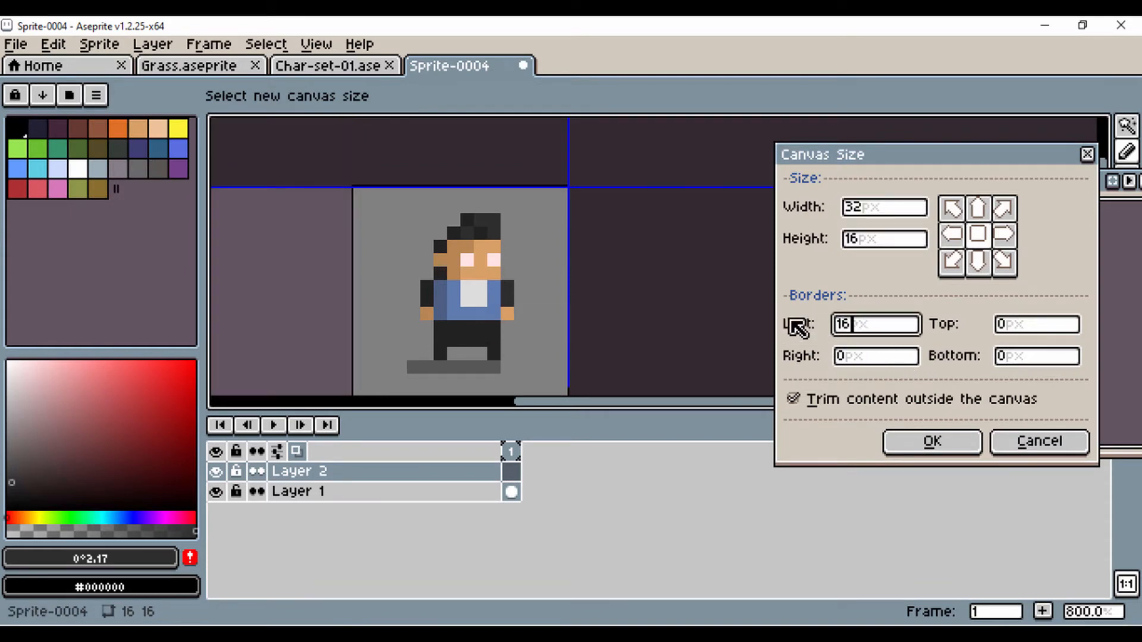
{"action": "left_click", "coordinate": [844, 356]}
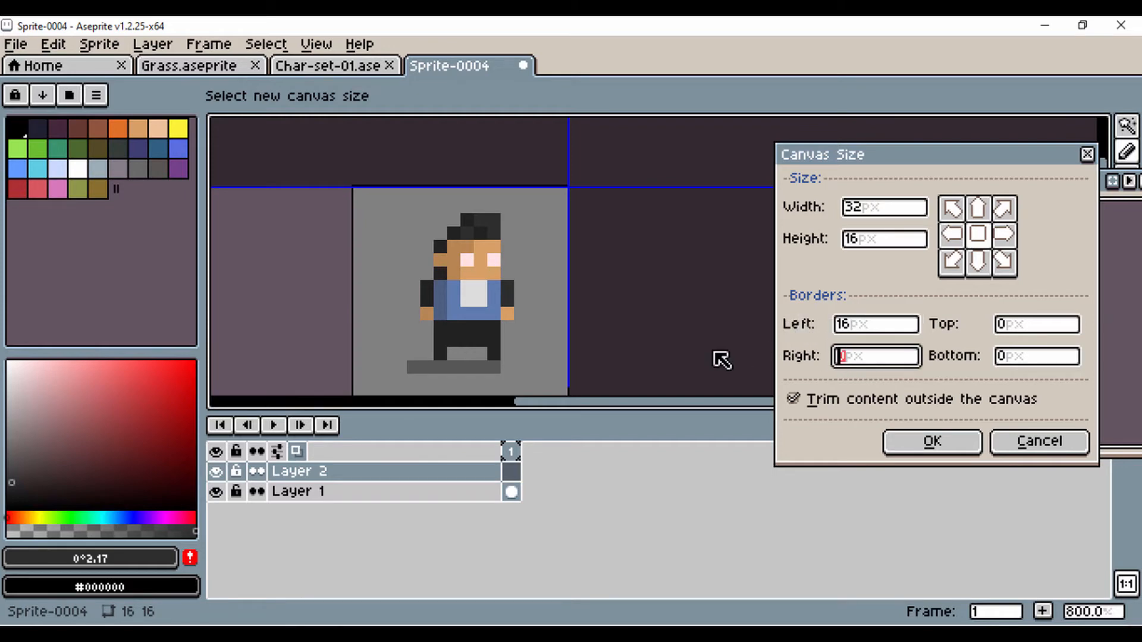
{"action": "type", "text": "16"}
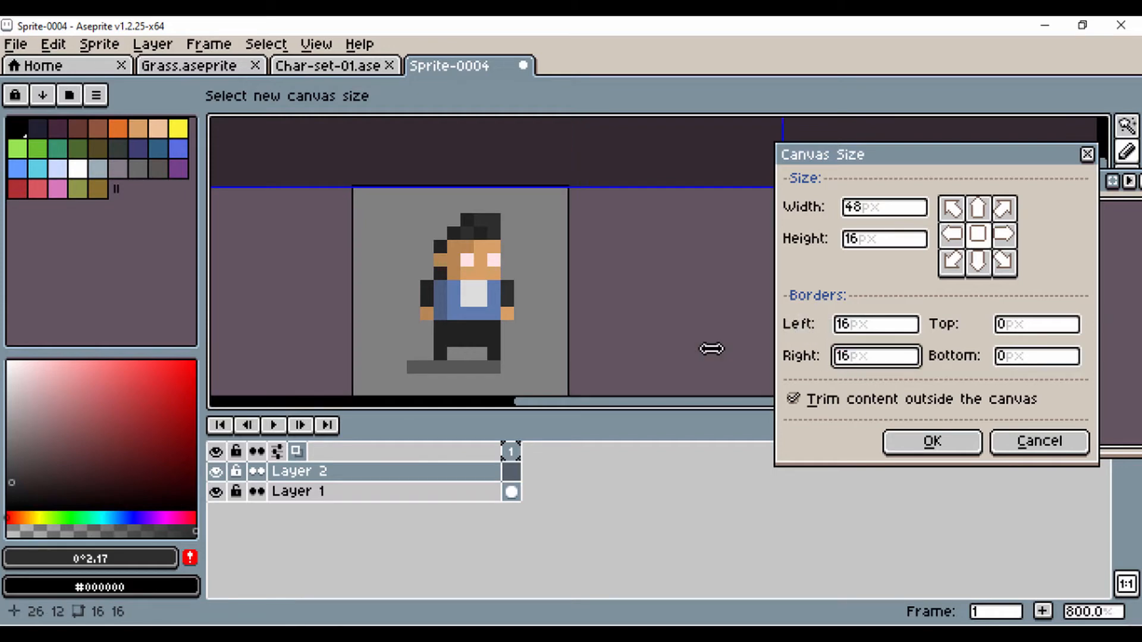
{"action": "left_click", "coordinate": [922, 441]}
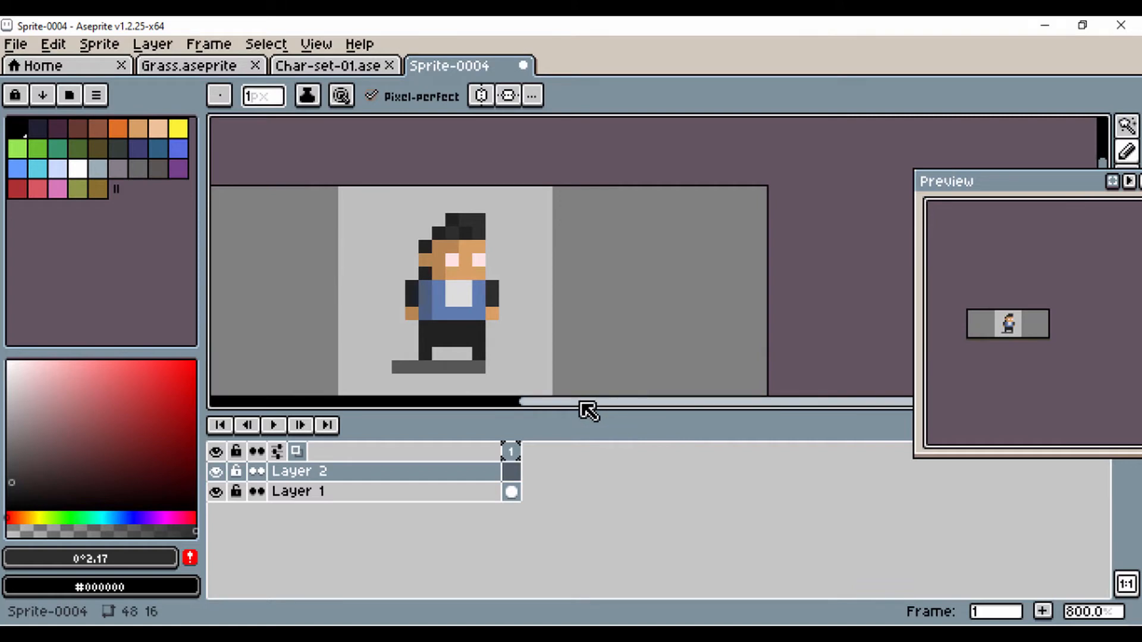
Move the character on Layer 1 into the leftmost 16 px section of the canvas.
{"action": "scroll", "coordinate": [537, 327], "scroll_direction": "down", "scroll_amount": 1}
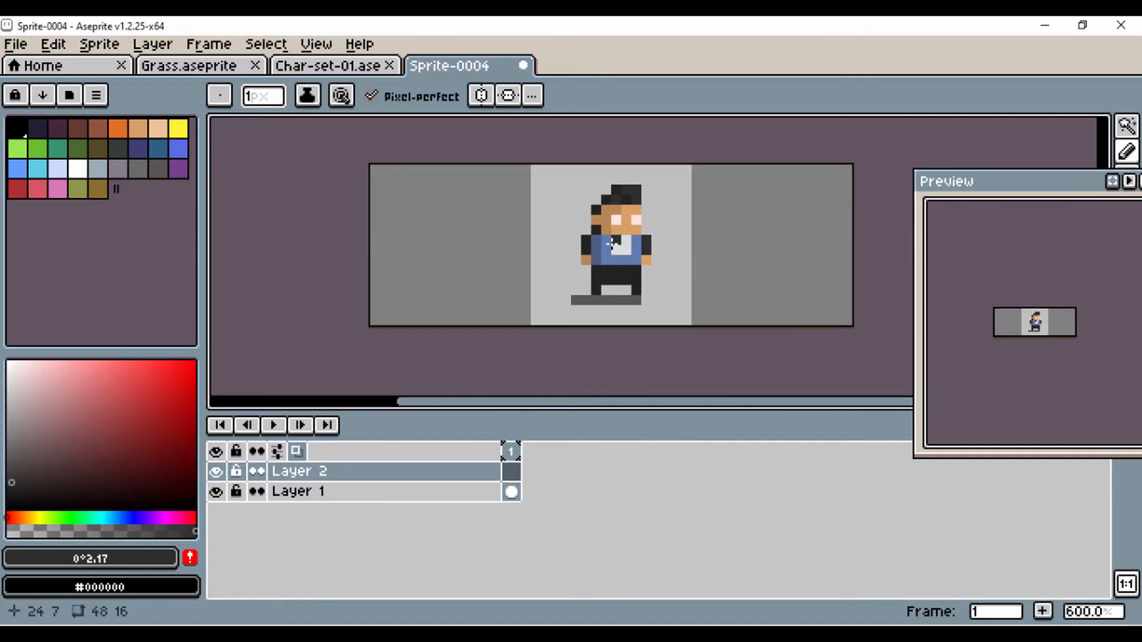
{"action": "key", "text": "v"}
{"action": "left_click", "coordinate": [291, 492]}
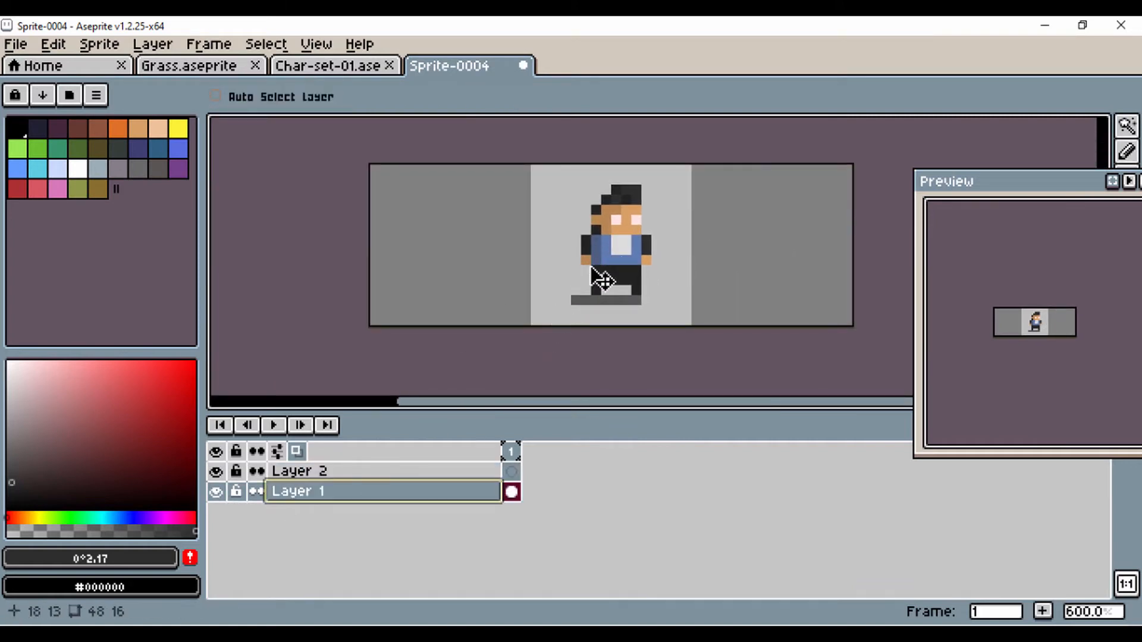
{"action": "left_click_drag", "start_coordinate": [601, 275], "coordinate": [454, 280]}
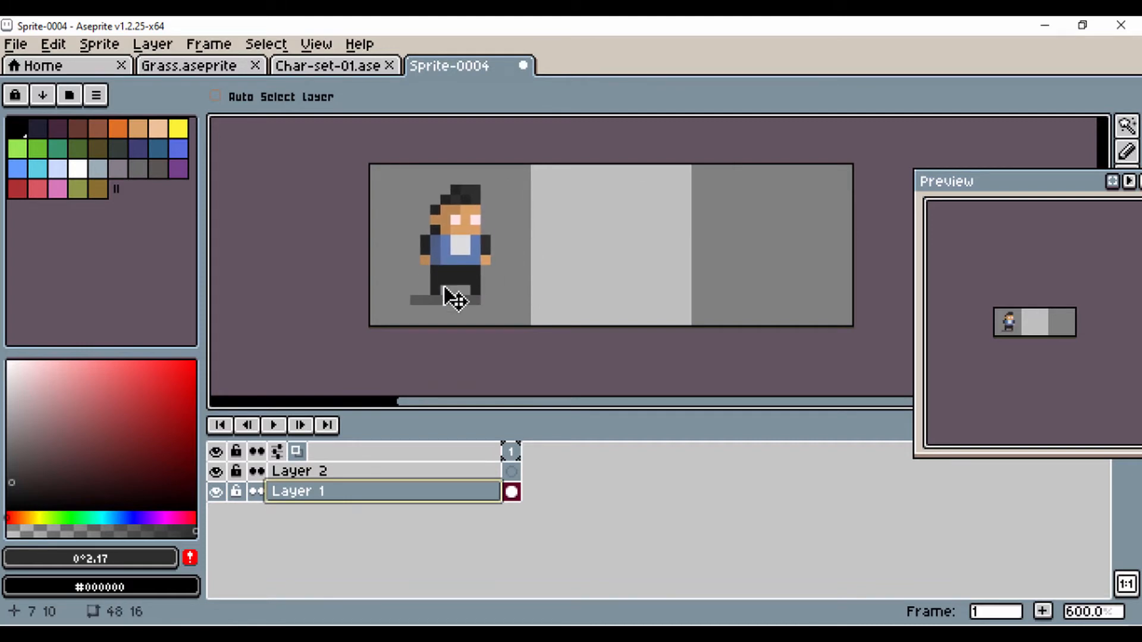
Rename Layer 1 with the character's first name.
{"action": "left_click", "coordinate": [306, 470]}
{"action": "left_click", "coordinate": [303, 492]}
{"action": "double_click", "coordinate": [303, 492]}
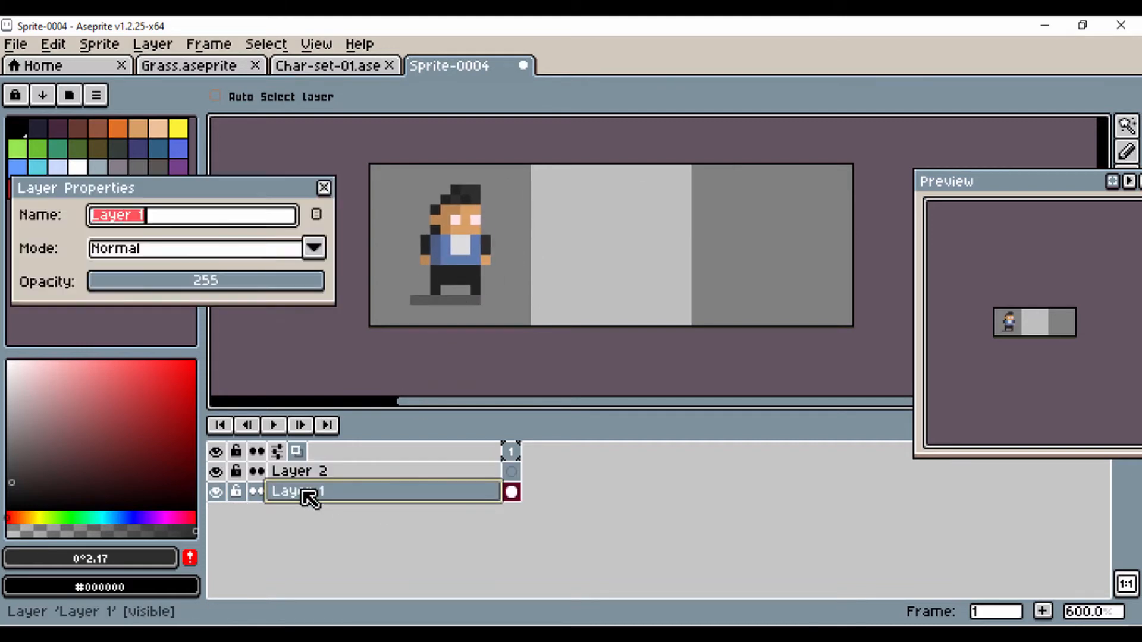
{"action": "type", "text": "Pau"}
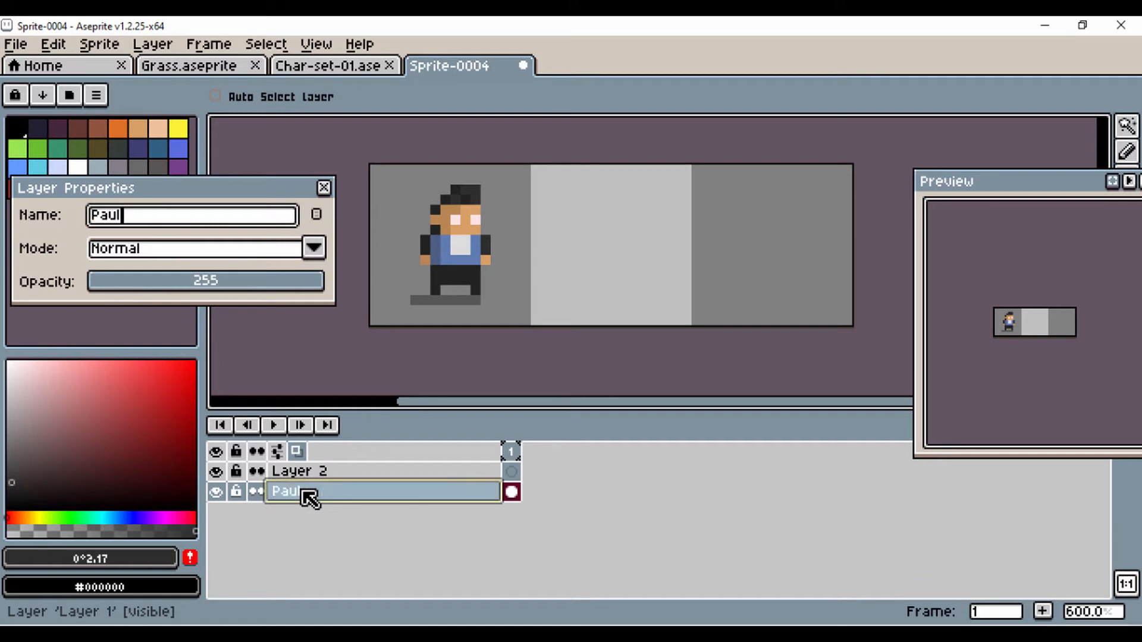
{"action": "type", "text": "l"}
{"action": "key", "text": "Return"}
On Layer 2, draw a black hat in the middle canvas section with a five-pixel crown over an eight-pixel brim.
{"action": "left_click", "coordinate": [301, 476]}
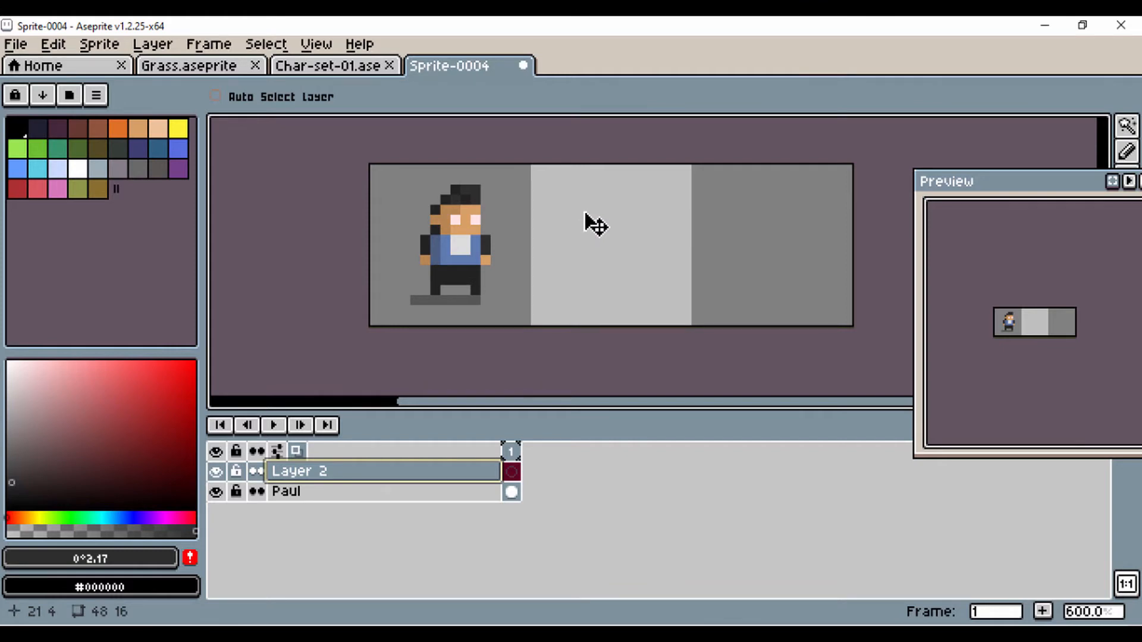
{"action": "scroll", "coordinate": [585, 213], "scroll_direction": "up", "scroll_amount": 3}
{"action": "scroll", "coordinate": [585, 214], "scroll_direction": "down", "scroll_amount": 2}
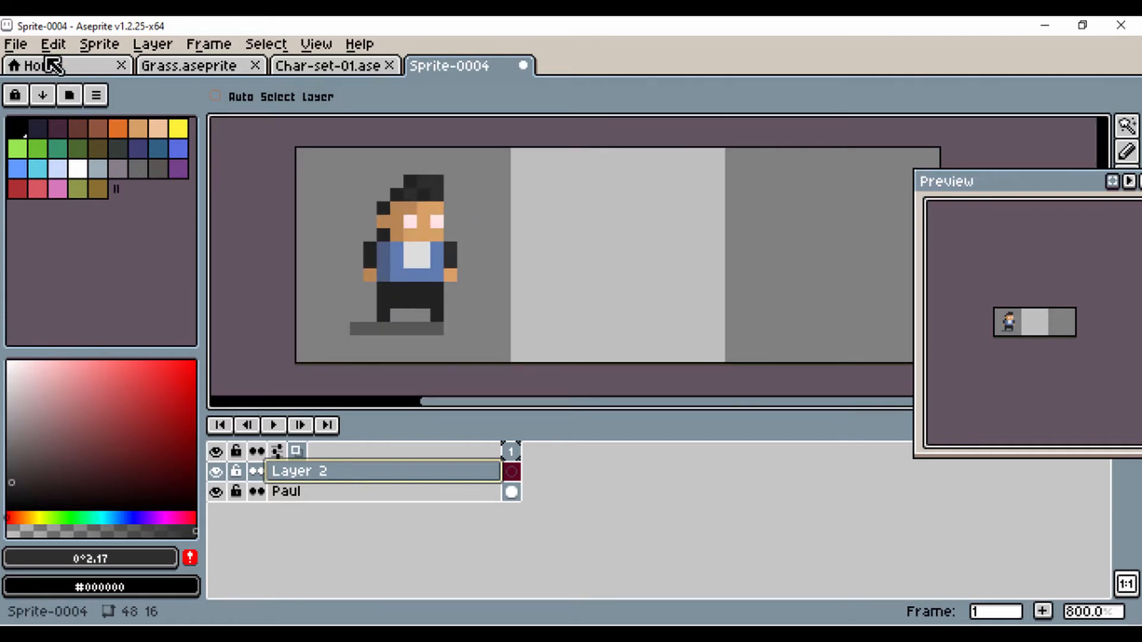
{"action": "left_click", "coordinate": [18, 133]}
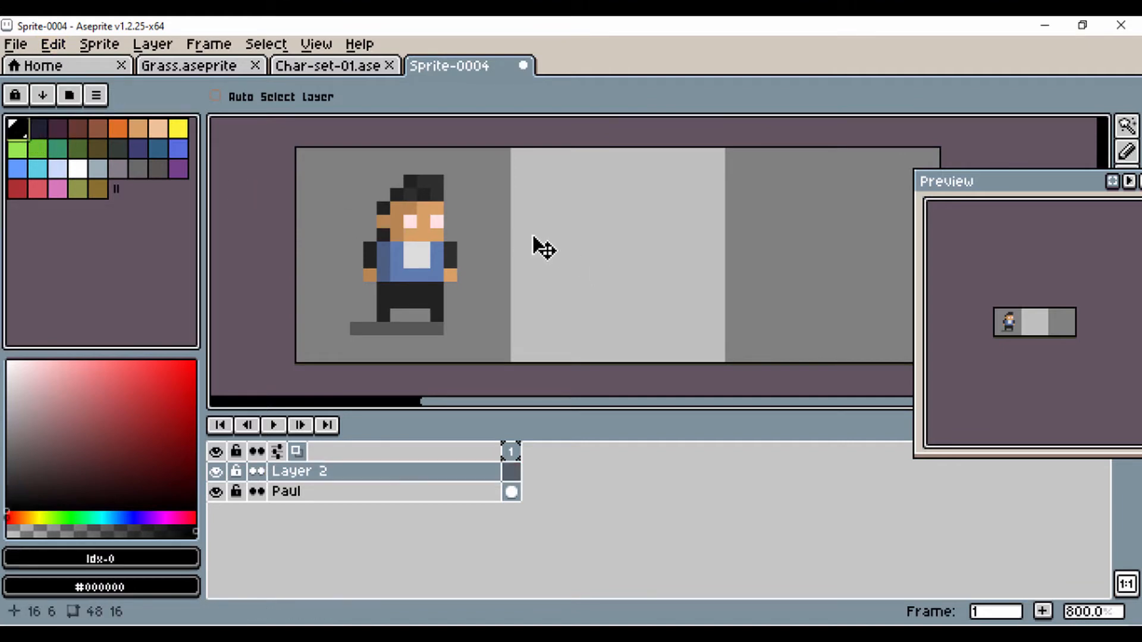
{"action": "left_click", "coordinate": [1126, 152]}
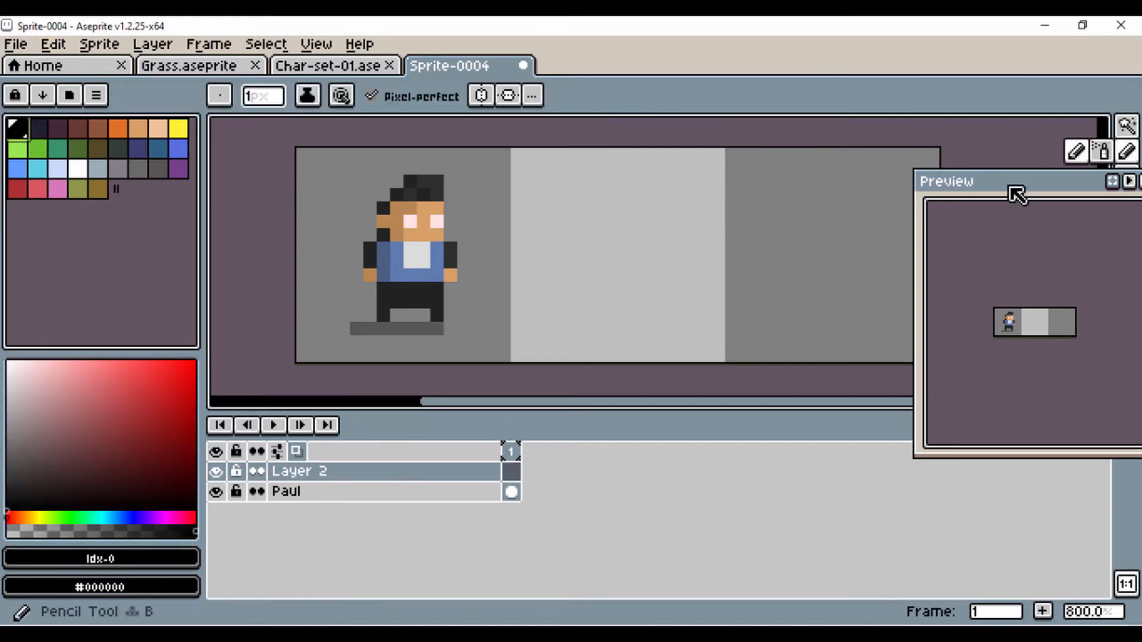
{"action": "left_click", "coordinate": [544, 208]}
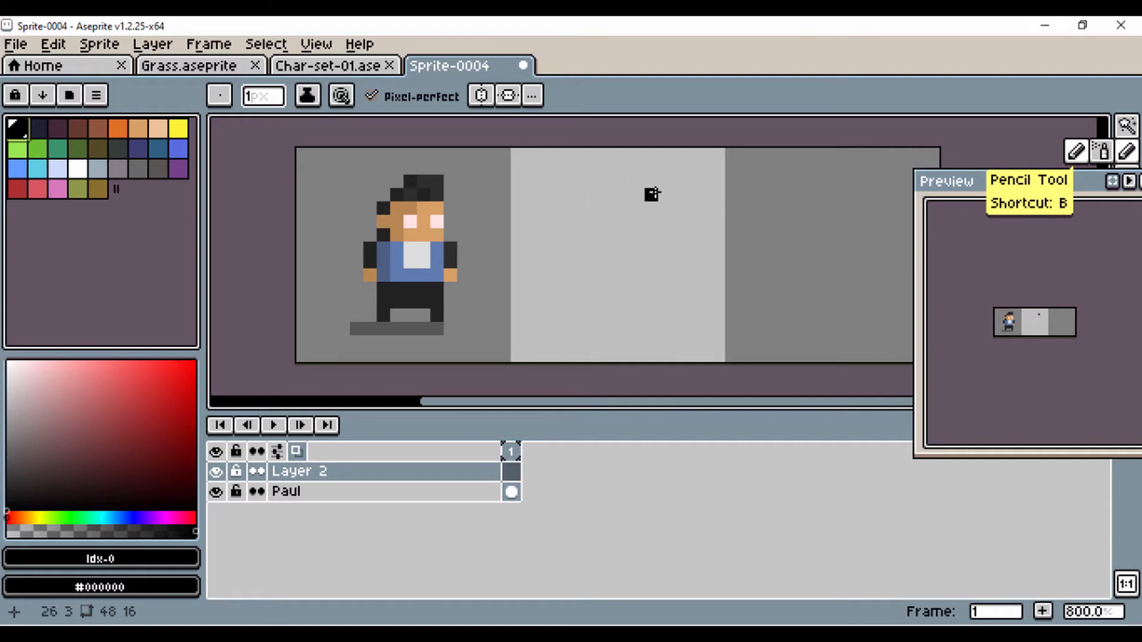
{"action": "mouse_move", "coordinate": [652, 194]}
{"action": "left_mouse_down"}
{"action": "mouse_move", "coordinate": [598, 197]}
{"action": "mouse_move", "coordinate": [589, 212]}
{"action": "mouse_move", "coordinate": [678, 208]}
{"action": "left_mouse_up"}
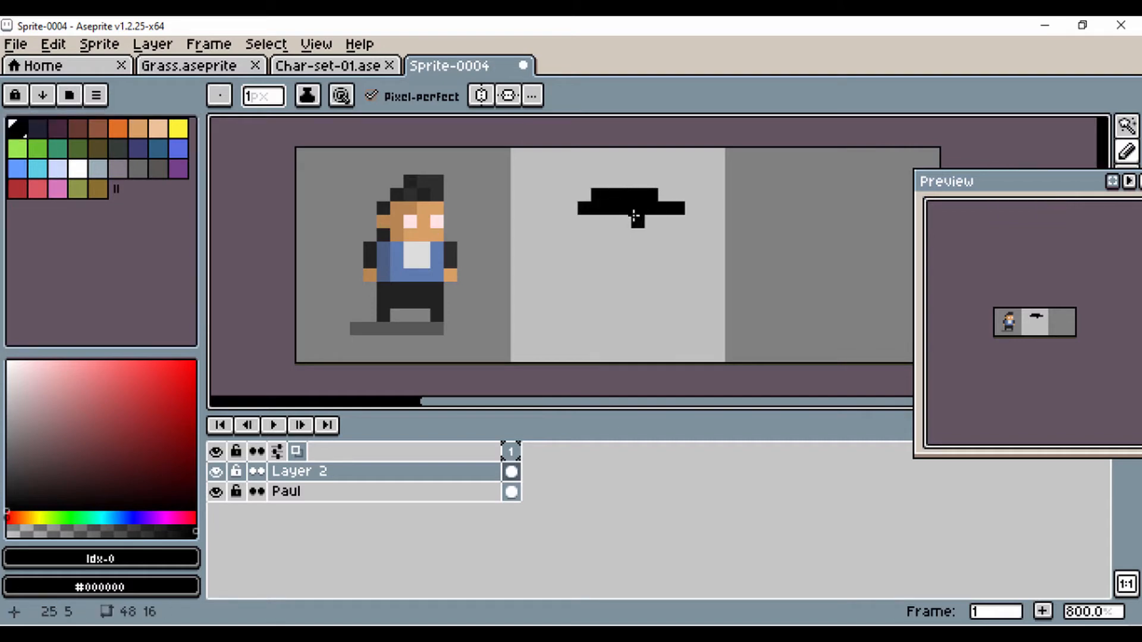
Draw the second character's tapering black head, torso and two one-pixel legs beneath the hat.
{"action": "mouse_move", "coordinate": [610, 220]}
{"action": "left_mouse_down"}
{"action": "mouse_move", "coordinate": [660, 220]}
{"action": "mouse_move", "coordinate": [601, 235]}
{"action": "mouse_move", "coordinate": [660, 233]}
{"action": "mouse_move", "coordinate": [602, 248]}
{"action": "mouse_move", "coordinate": [651, 251]}
{"action": "mouse_move", "coordinate": [612, 262]}
{"action": "mouse_move", "coordinate": [643, 262]}
{"action": "mouse_move", "coordinate": [613, 275]}
{"action": "mouse_move", "coordinate": [633, 275]}
{"action": "mouse_move", "coordinate": [611, 290]}
{"action": "left_mouse_up"}
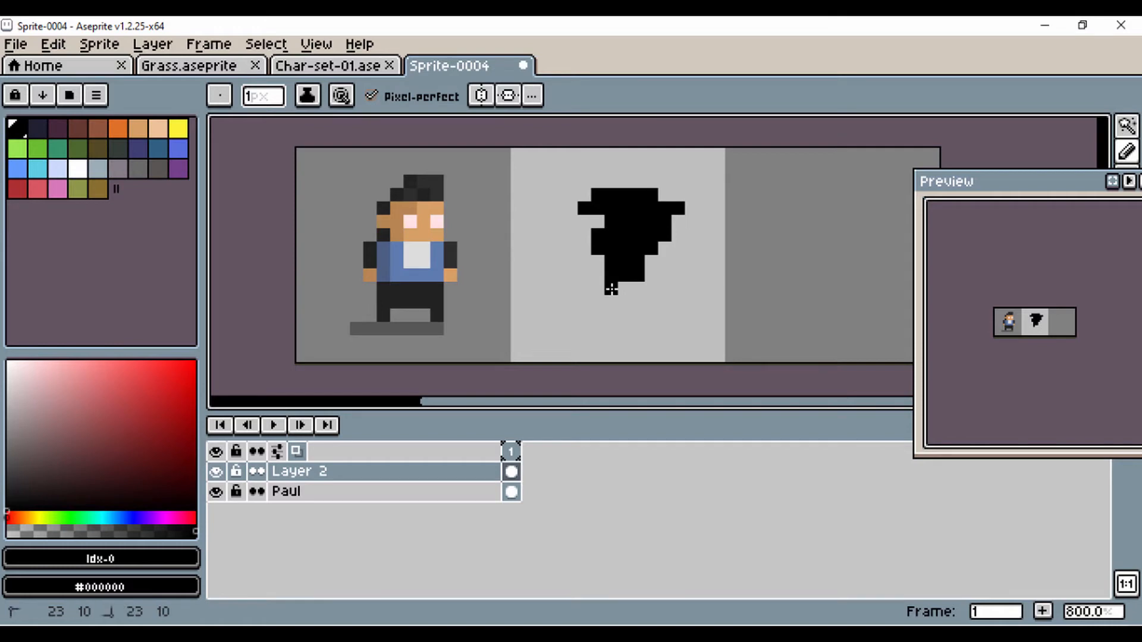
{"action": "left_click", "coordinate": [638, 289]}
{"action": "left_click", "coordinate": [593, 219]}
Widen the black silhouette towards the first character, making the brim ten pixels and the crown six pixels wide.
{"action": "left_click", "coordinate": [585, 219]}
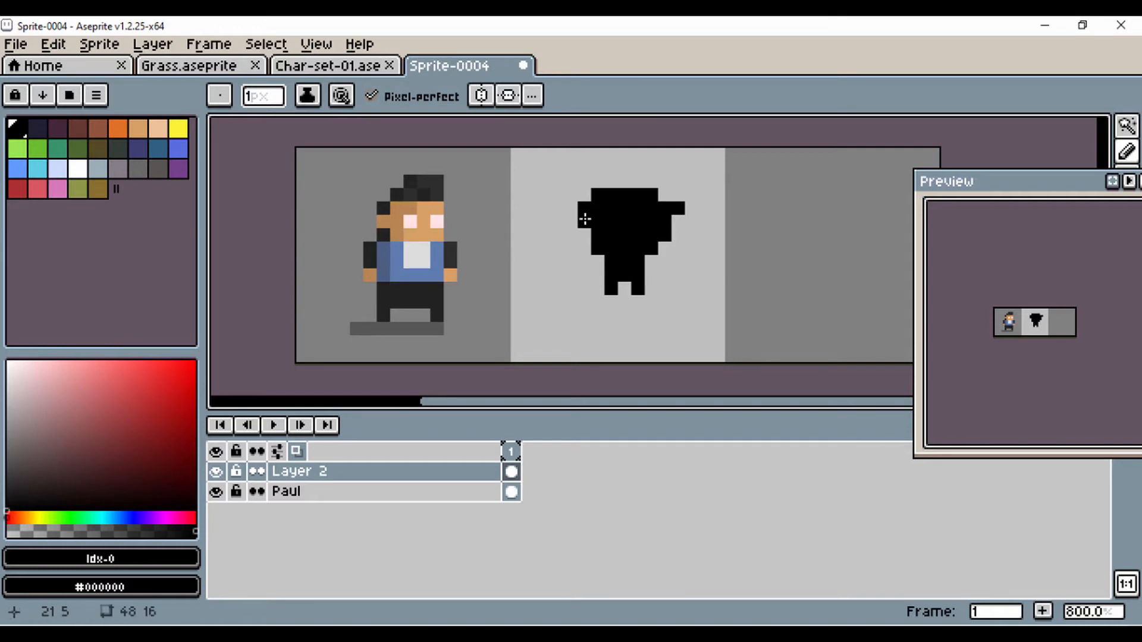
{"action": "left_click_drag", "start_coordinate": [581, 215], "coordinate": [588, 239]}
{"action": "left_click_drag", "start_coordinate": [602, 264], "coordinate": [602, 283]}
{"action": "left_click", "coordinate": [583, 196]}
{"action": "left_click", "coordinate": [573, 210]}
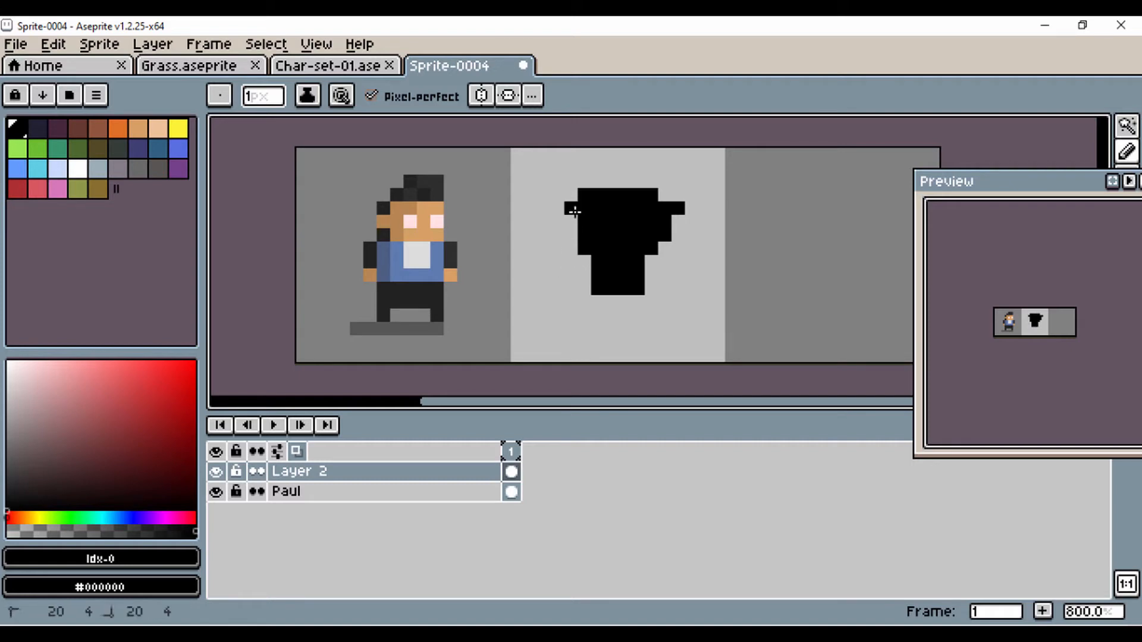
{"action": "left_click", "coordinate": [557, 209]}
{"action": "left_click", "coordinate": [570, 221]}
{"action": "left_click", "coordinate": [571, 235]}
Add one-pixel legs below the widened body and a detached two-pixel-high black arm on each side.
{"action": "left_click", "coordinate": [597, 301]}
{"action": "left_click", "coordinate": [637, 301]}
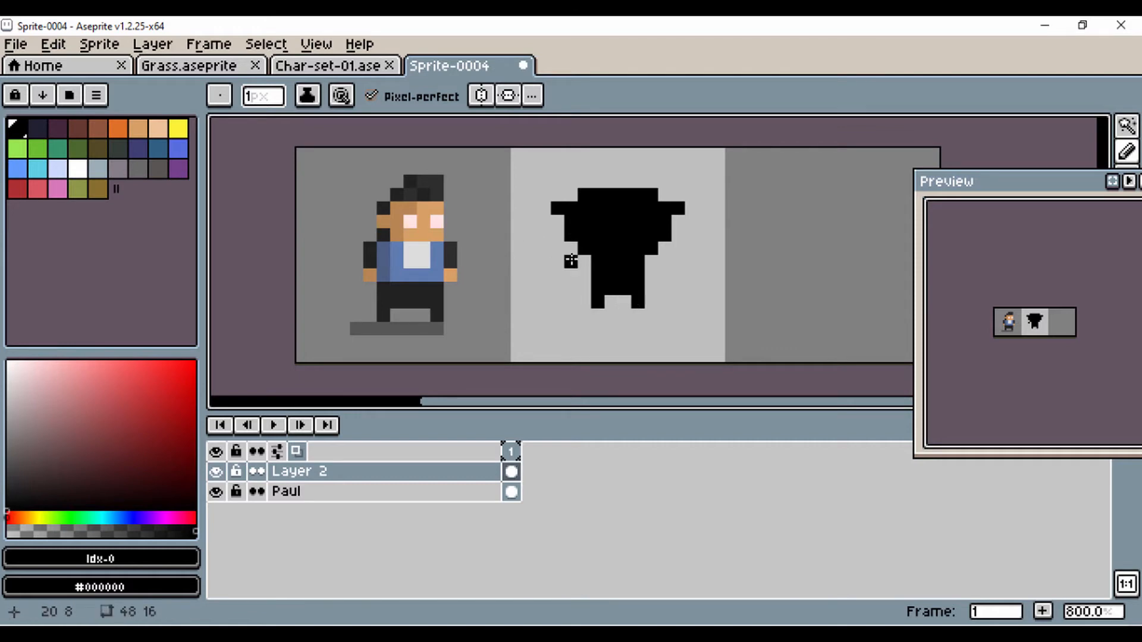
{"action": "left_click_drag", "start_coordinate": [571, 260], "coordinate": [571, 274]}
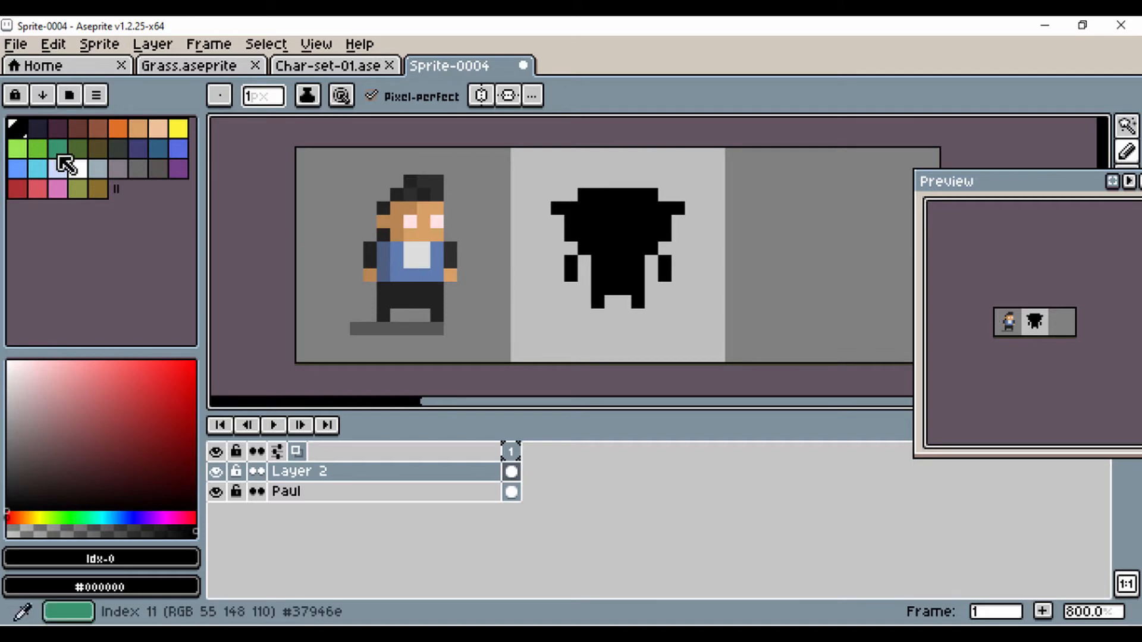
Paint the second character's face cream (hue 57°, saturation 14, value 87) and add two dark-grey eyes (hue 57°, saturation 2, value 20).
{"action": "left_click", "coordinate": [50, 361]}
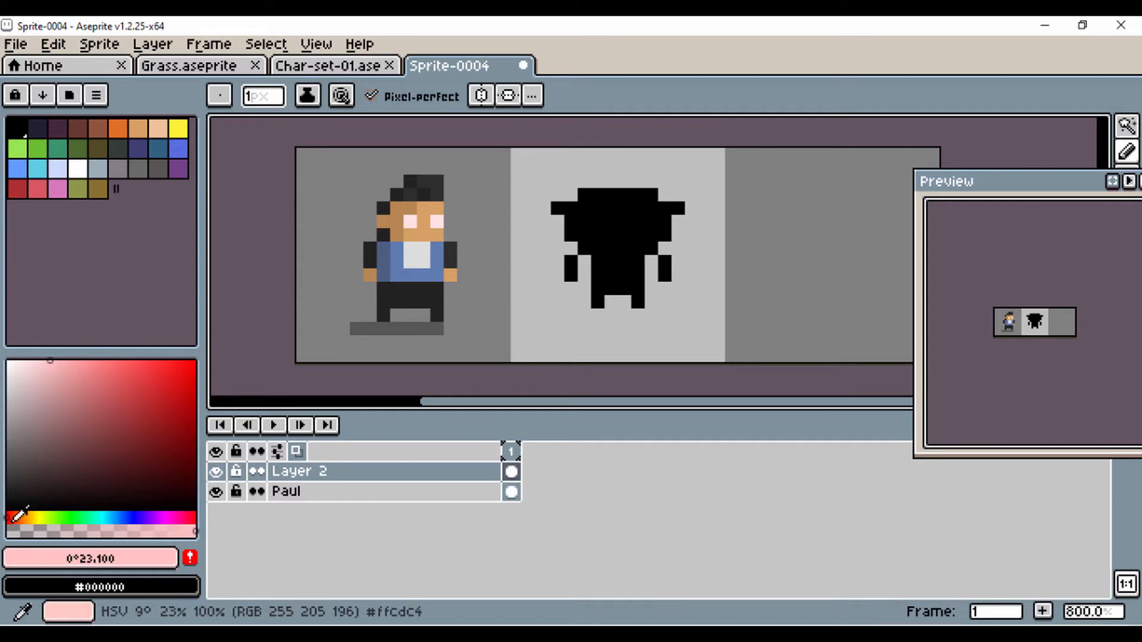
{"action": "left_click_drag", "start_coordinate": [19, 515], "coordinate": [36, 518]}
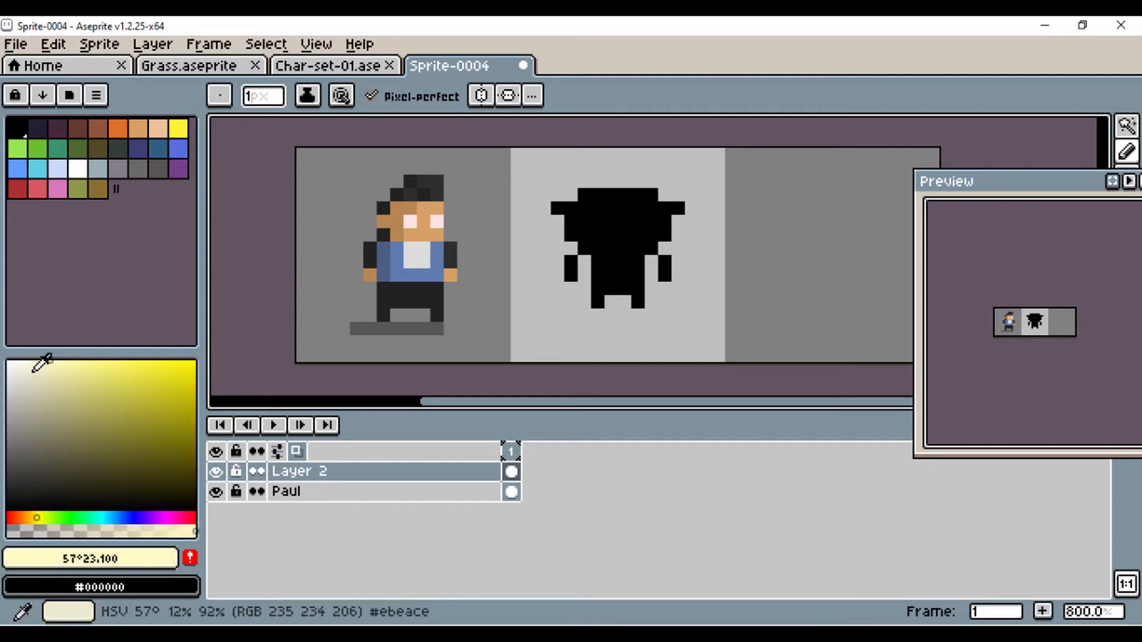
{"action": "left_click_drag", "start_coordinate": [43, 365], "coordinate": [33, 379]}
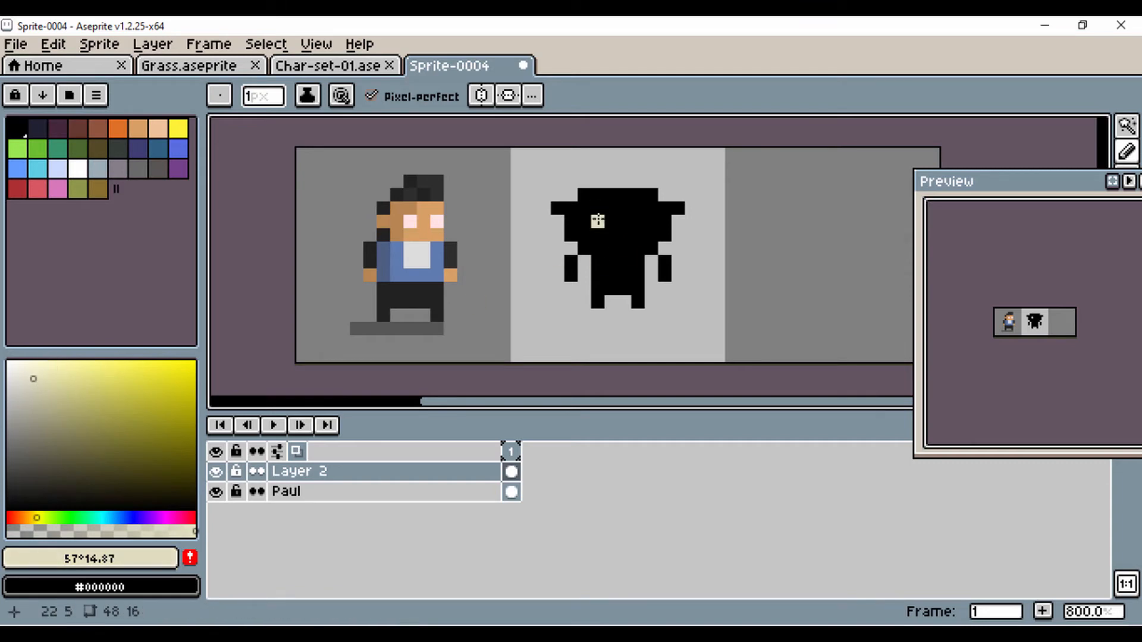
{"action": "mouse_move", "coordinate": [598, 221]}
{"action": "left_mouse_down"}
{"action": "mouse_move", "coordinate": [639, 219]}
{"action": "mouse_move", "coordinate": [645, 232]}
{"action": "mouse_move", "coordinate": [601, 244]}
{"action": "left_mouse_up"}
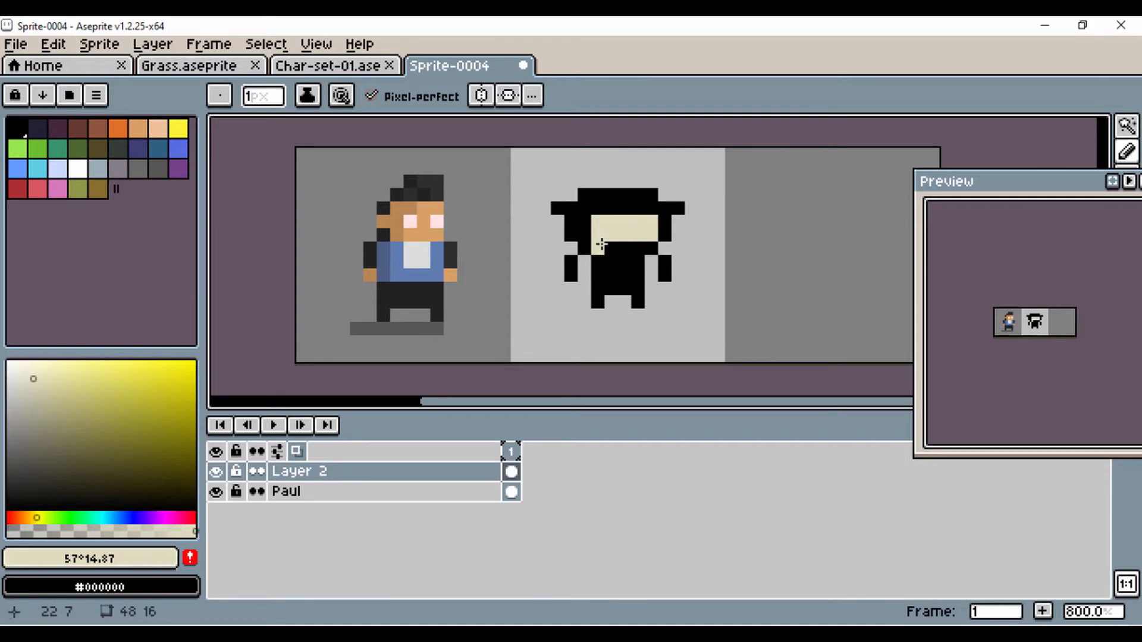
{"action": "left_click", "coordinate": [609, 246]}
{"action": "left_click", "coordinate": [636, 246]}
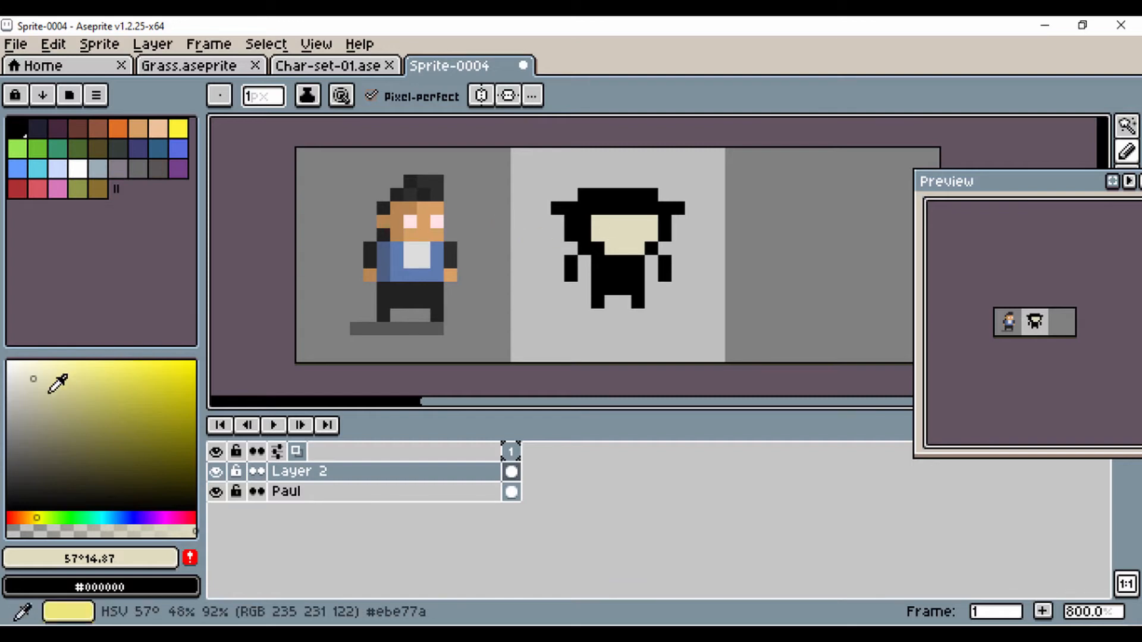
{"action": "left_click", "coordinate": [12, 479]}
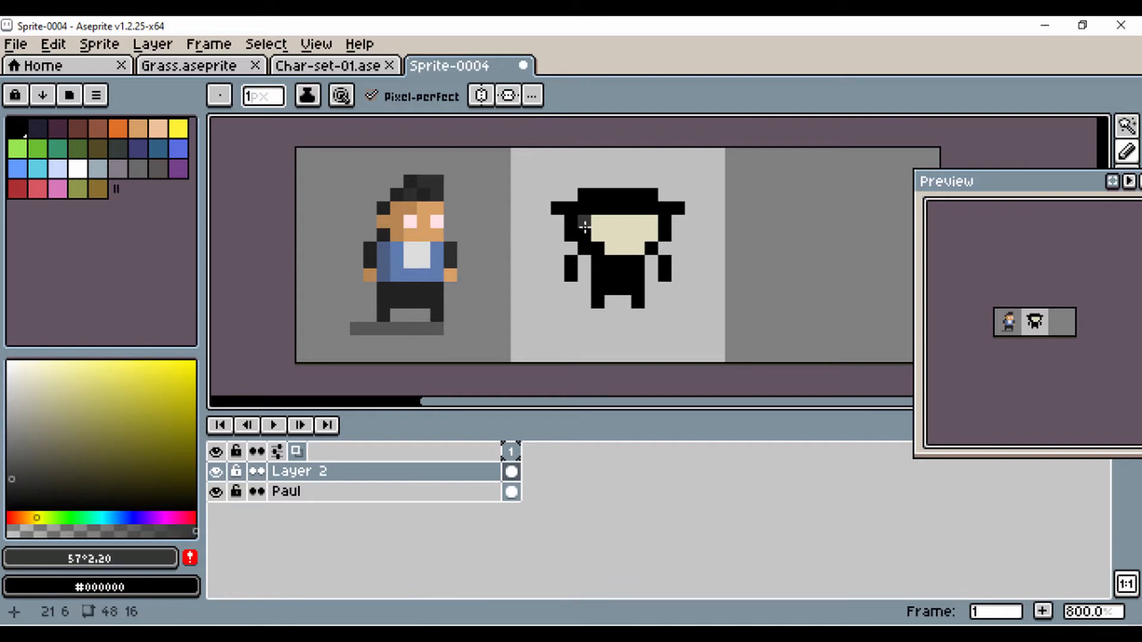
{"action": "left_click", "coordinate": [606, 232]}
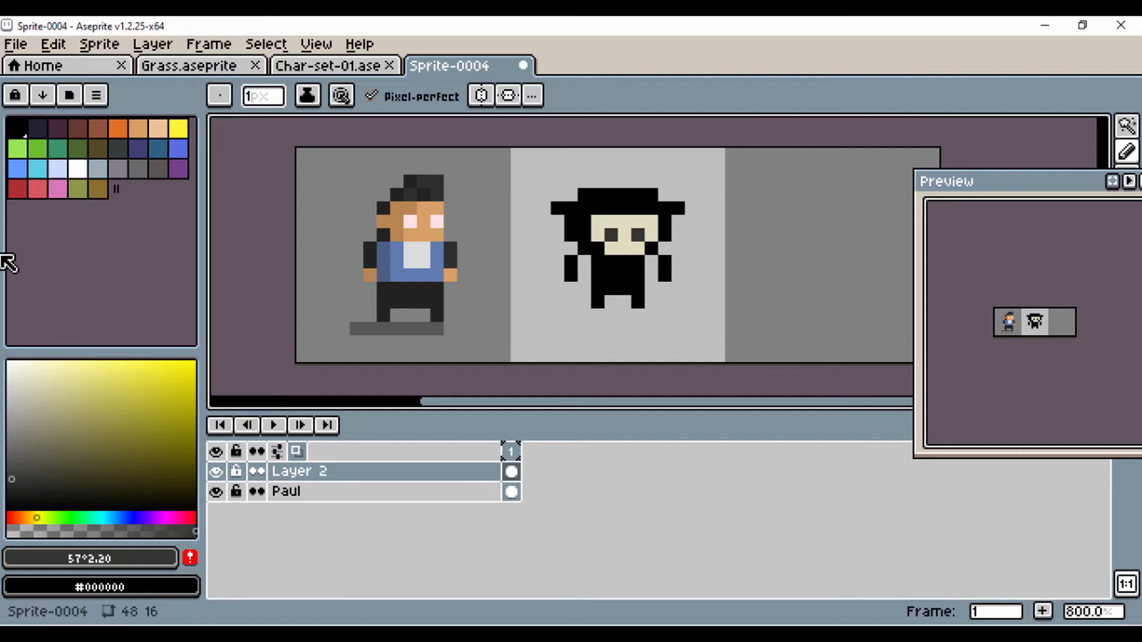
Paint the second character's shoulders, upper arm pixels and both outer torso columns red using palette index 27.
{"action": "left_click", "coordinate": [23, 190]}
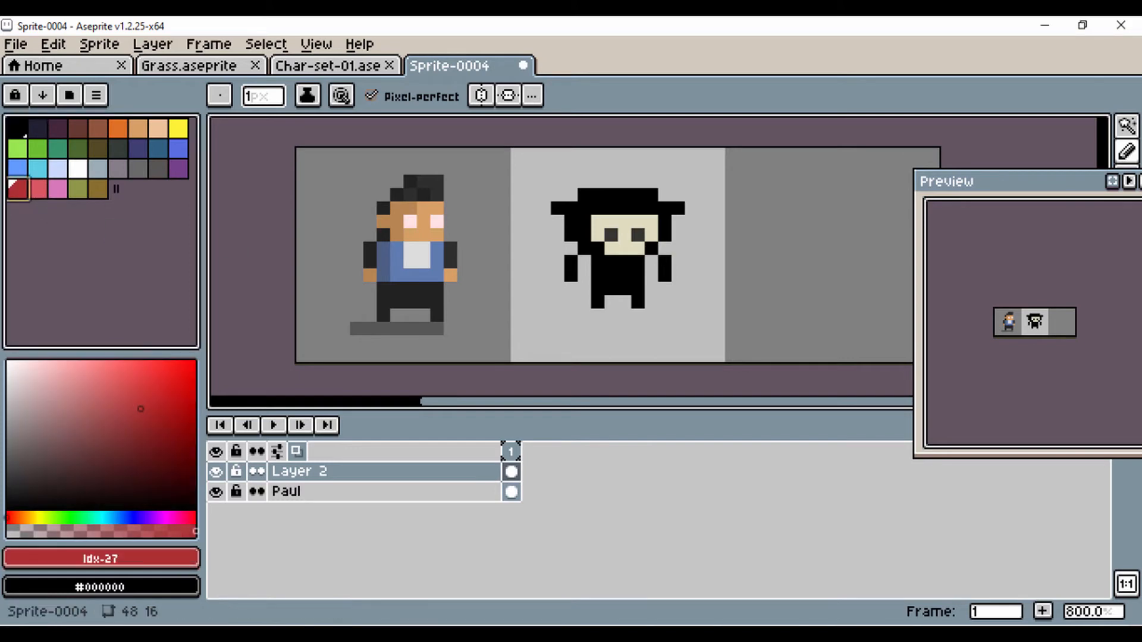
{"action": "left_click", "coordinate": [598, 263]}
{"action": "left_click", "coordinate": [589, 250]}
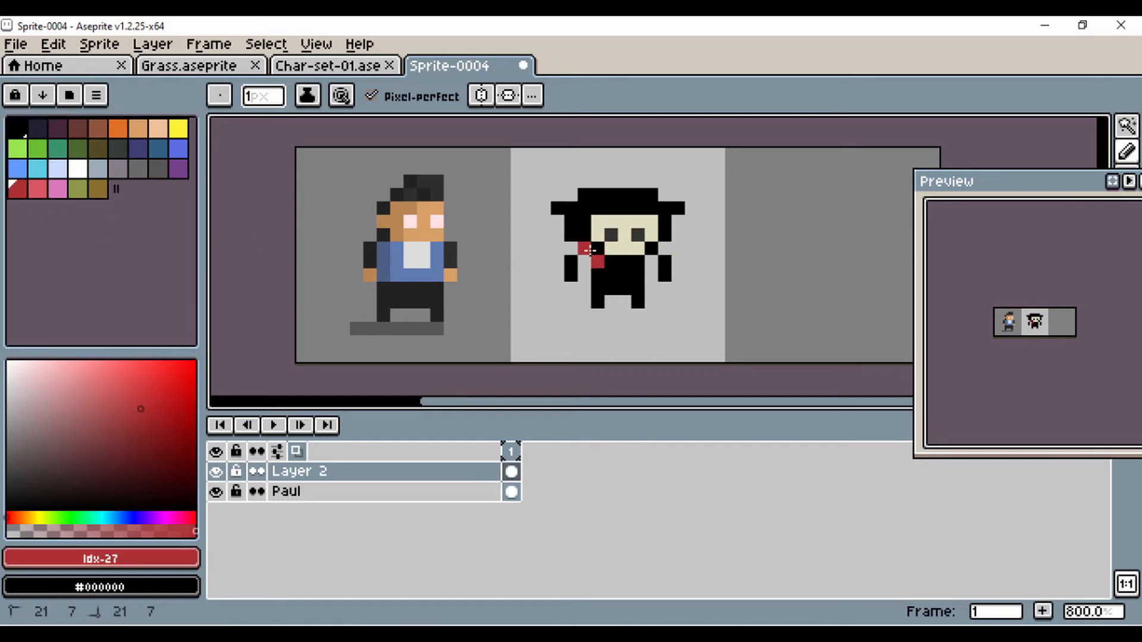
{"action": "left_click", "coordinate": [598, 249]}
{"action": "left_click", "coordinate": [651, 248]}
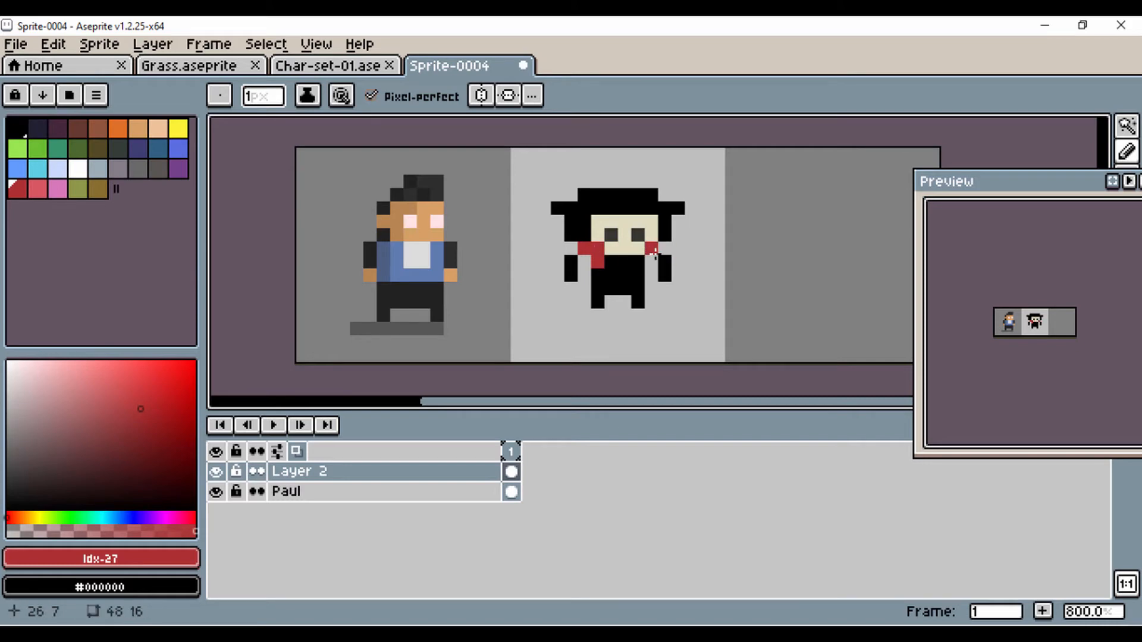
{"action": "left_click", "coordinate": [665, 262]}
{"action": "left_click", "coordinate": [571, 262]}
{"action": "left_click", "coordinate": [570, 274]}
{"action": "left_click", "coordinate": [633, 266]}
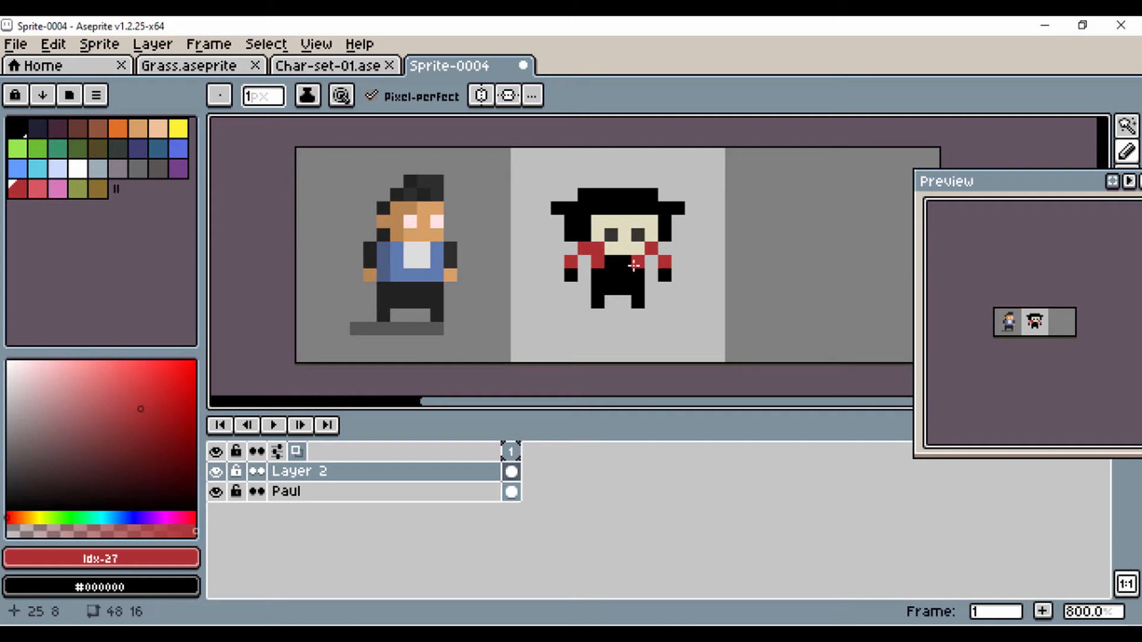
{"action": "left_click", "coordinate": [636, 275]}
{"action": "left_click", "coordinate": [598, 276]}
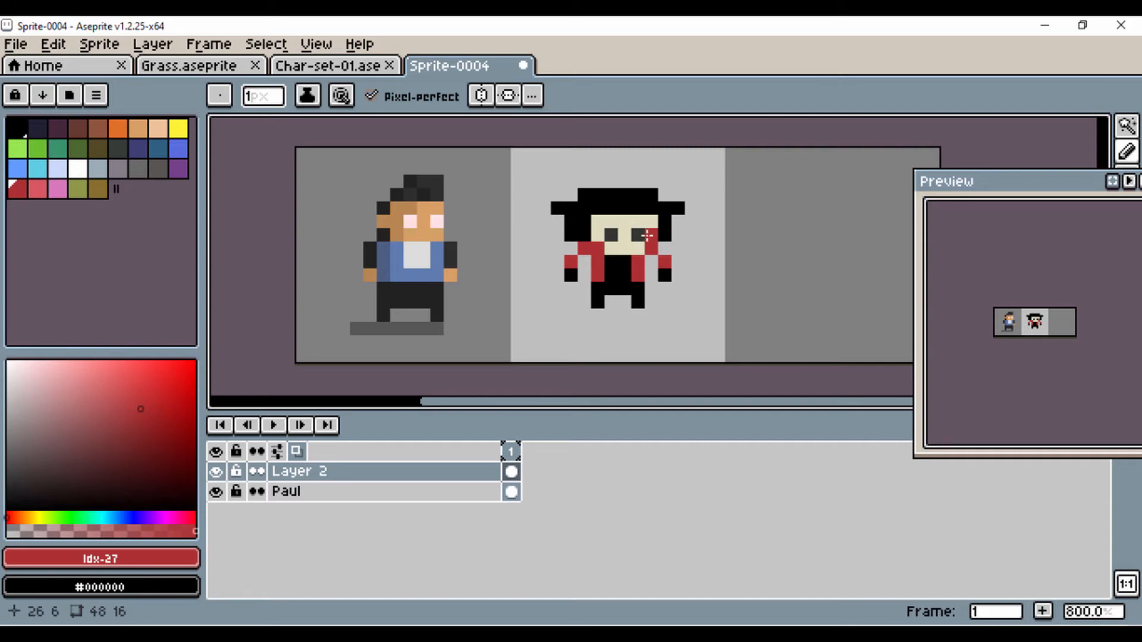
Shade the left side and chin of the second character's face with a darker cream (hue 58°, saturation 14, value 79).
{"action": "key", "text": "i"}
{"action": "left_click", "coordinate": [623, 221]}
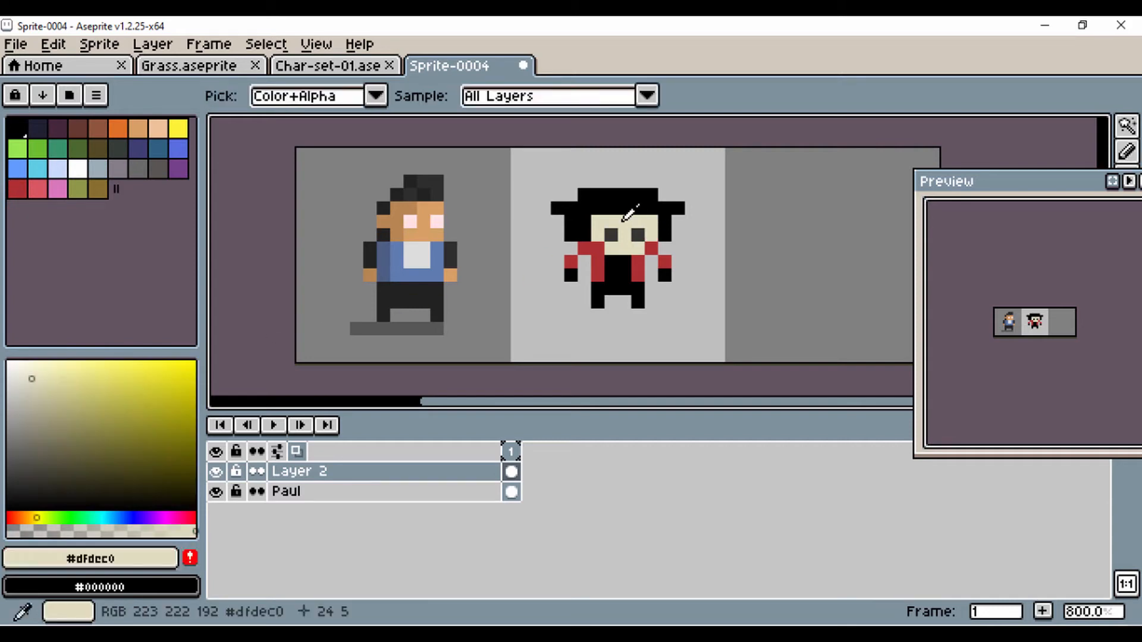
{"action": "left_click", "coordinate": [34, 390]}
{"action": "key", "text": "b"}
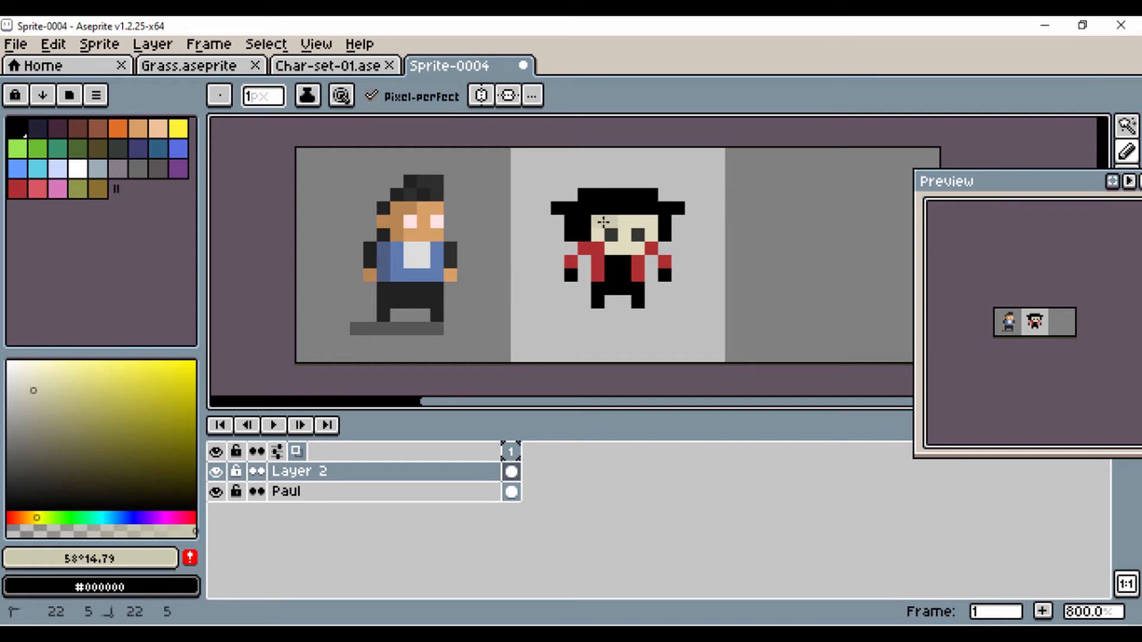
{"action": "left_click", "coordinate": [613, 244]}
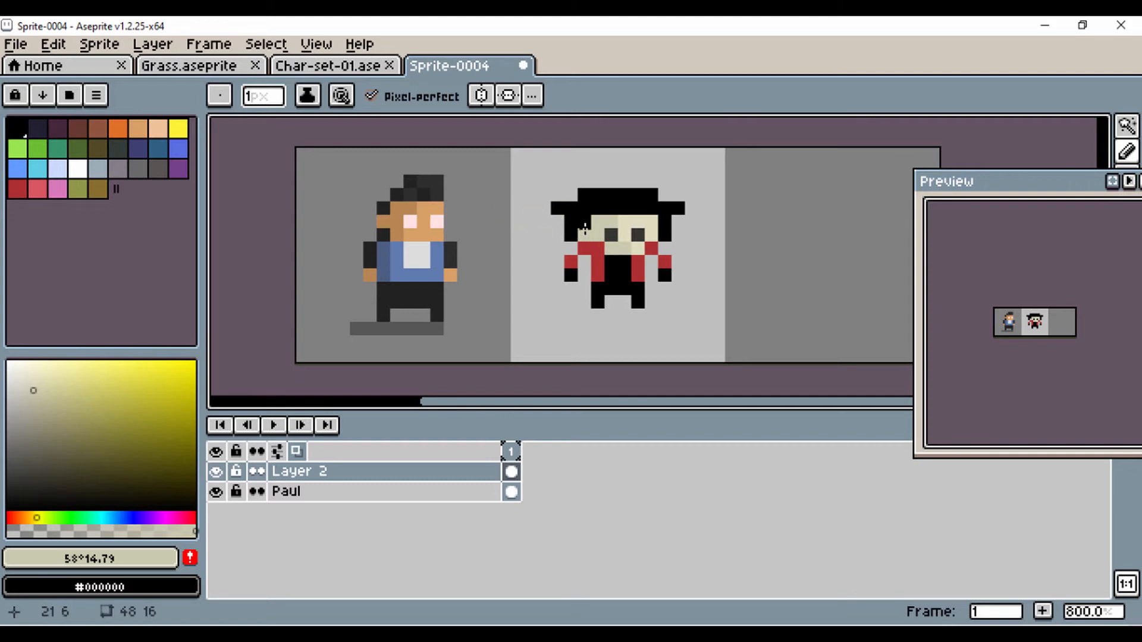
Reposition the preview window clear of the tools and move the second character's 4 × 2 px leg block down one pixel.
{"action": "scroll", "coordinate": [633, 292], "scroll_direction": "up", "scroll_amount": 3}
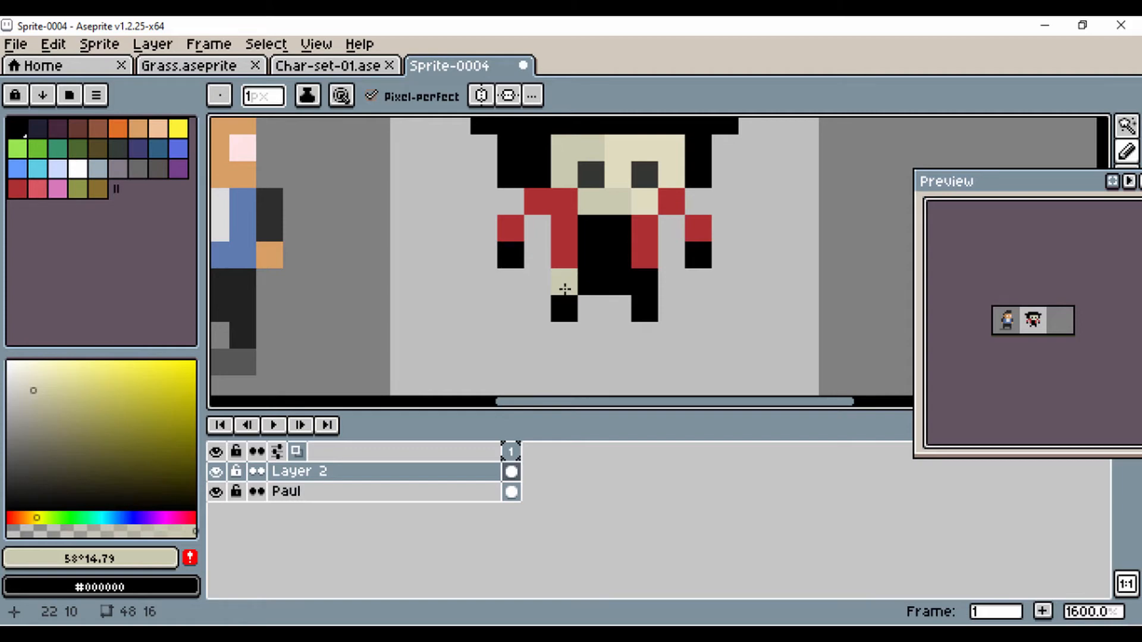
{"action": "left_click_drag", "start_coordinate": [1049, 182], "coordinate": [879, 241]}
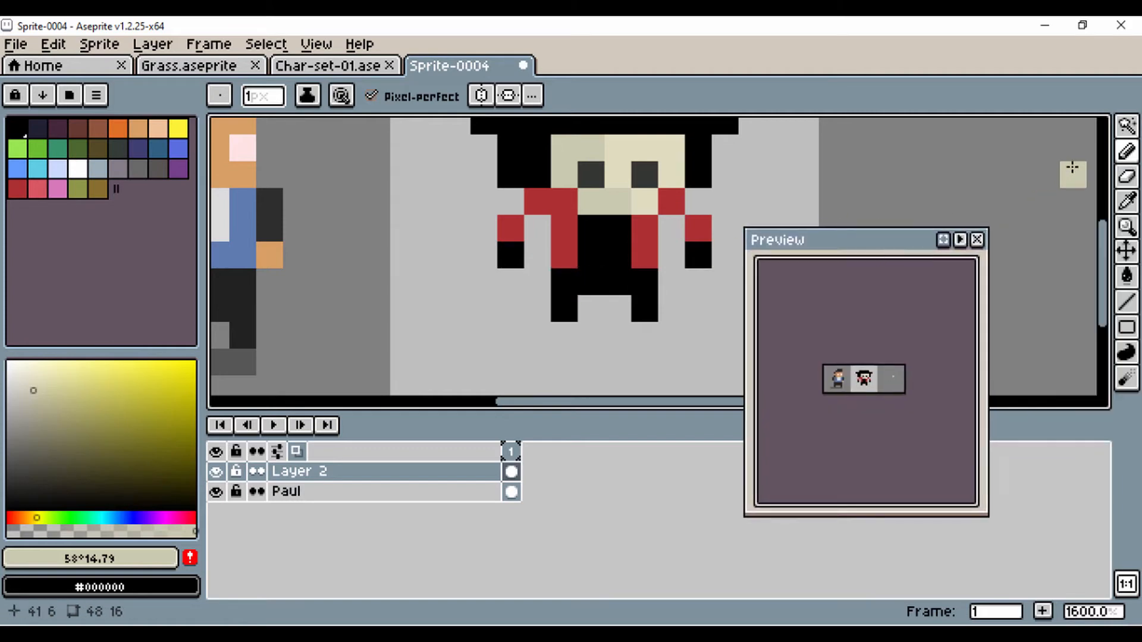
{"action": "left_click_drag", "start_coordinate": [1127, 126], "coordinate": [995, 138]}
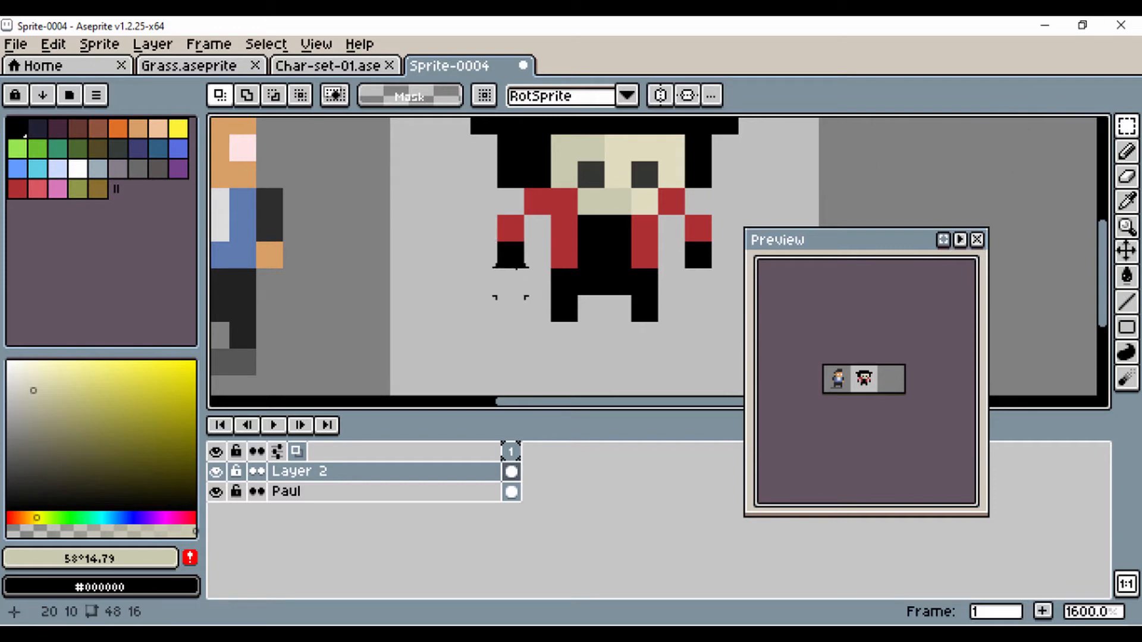
{"action": "left_click_drag", "start_coordinate": [547, 265], "coordinate": [662, 326]}
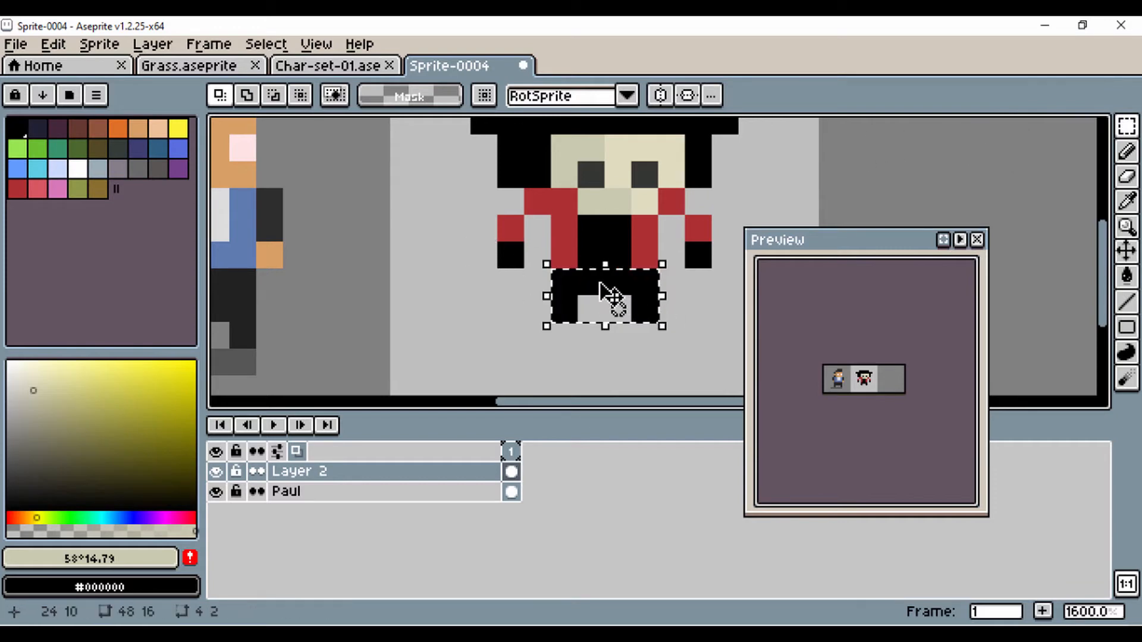
{"action": "left_click_drag", "start_coordinate": [606, 294], "coordinate": [612, 311]}
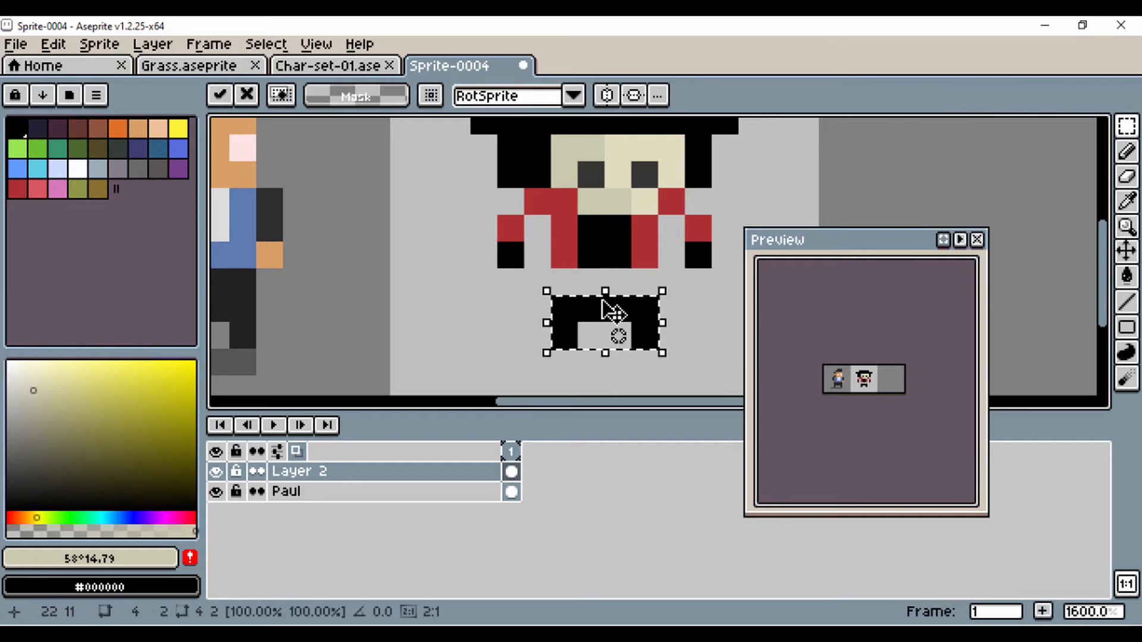
{"action": "key", "text": "ctrl+d"}
Fill the four-pixel-wide gap between the second character's torso and legs with black sampled from the shirt.
{"action": "key", "text": "b"}
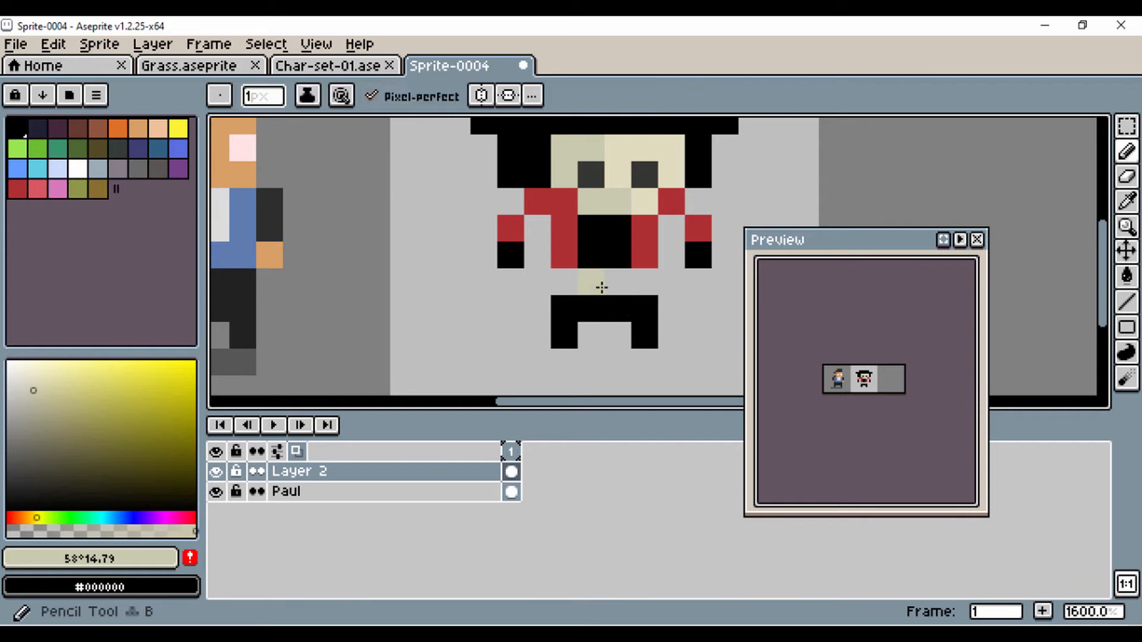
{"action": "key", "text": "i"}
{"action": "left_click", "coordinate": [612, 241]}
{"action": "key", "text": "b"}
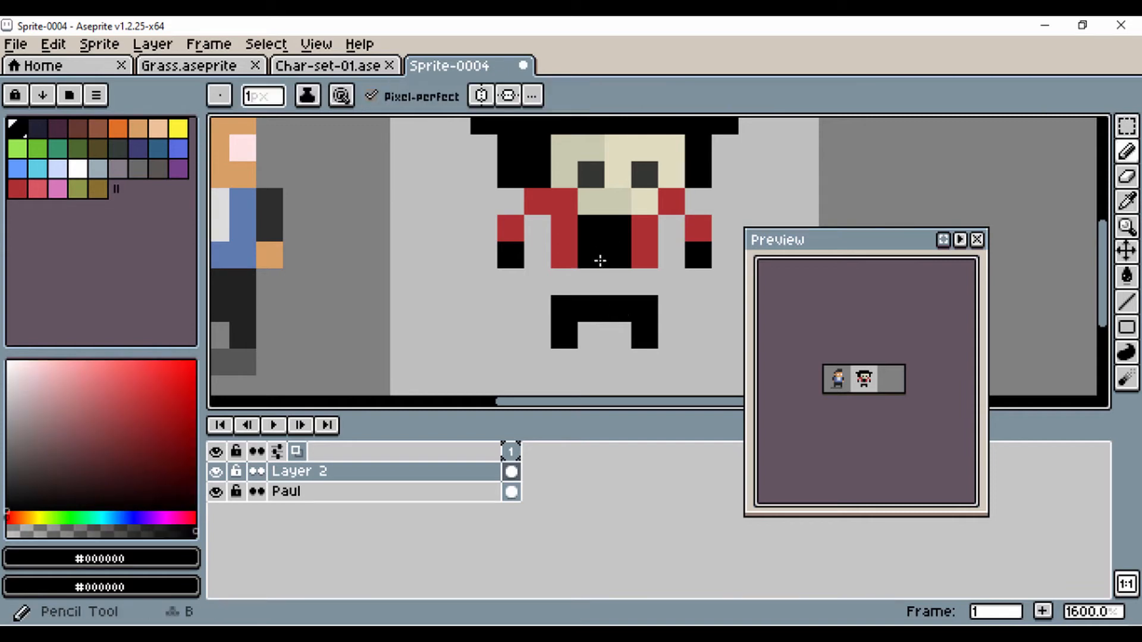
{"action": "mouse_move", "coordinate": [599, 257]}
{"action": "left_mouse_down"}
{"action": "mouse_move", "coordinate": [572, 282]}
{"action": "mouse_move", "coordinate": [637, 280]}
{"action": "left_mouse_up"}
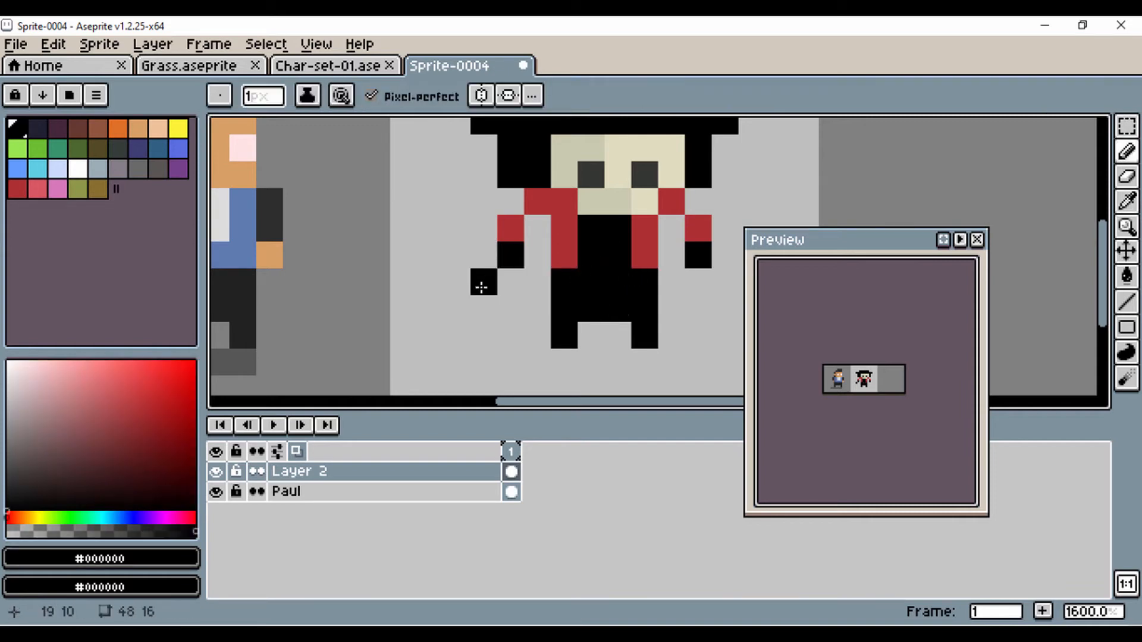
{"action": "scroll", "coordinate": [480, 288], "scroll_direction": "down", "scroll_amount": 2}
Paint a four-pixel-wide jacket hem below the torso in a brighter red (hue 0°, saturation 69, value 83).
{"action": "scroll", "coordinate": [564, 299], "scroll_direction": "up", "scroll_amount": 2}
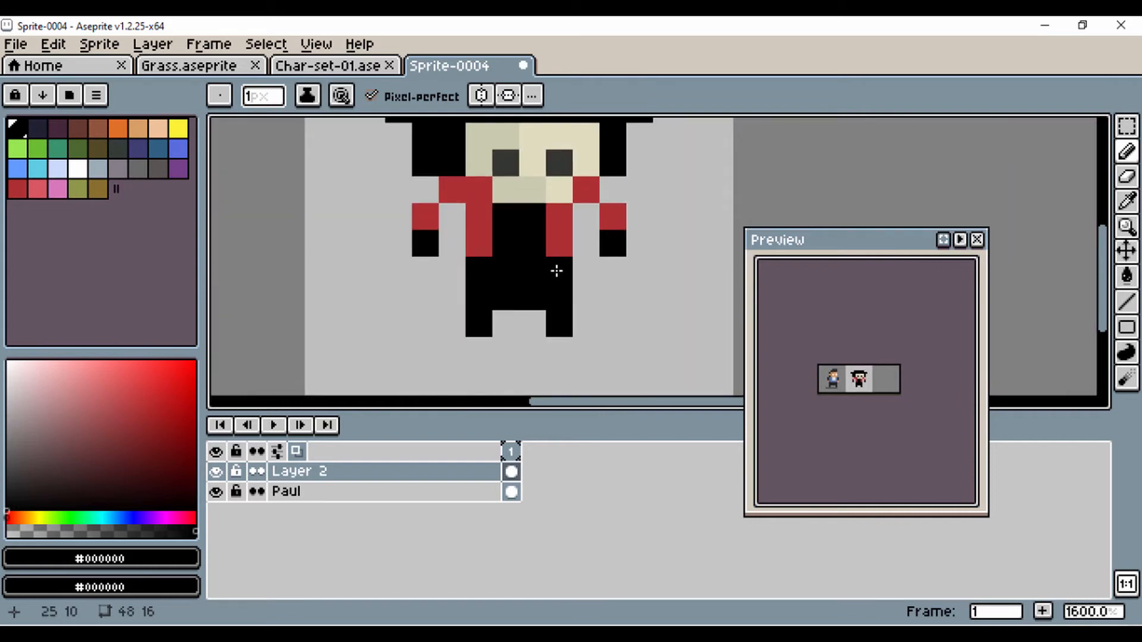
{"action": "key", "text": "i"}
{"action": "left_click", "coordinate": [560, 236]}
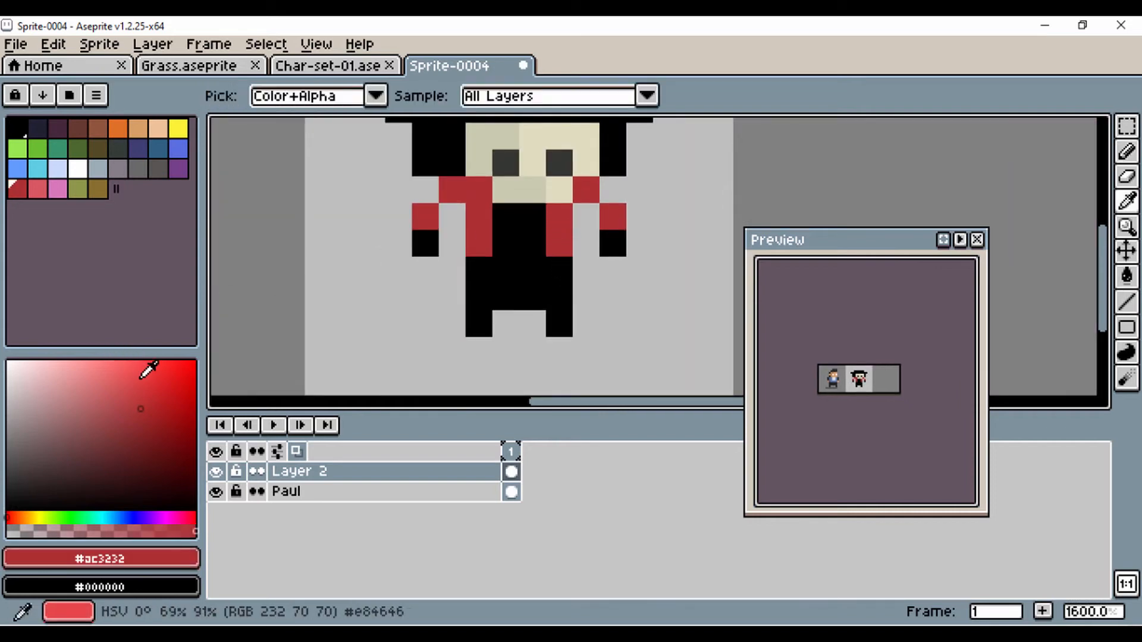
{"action": "left_click", "coordinate": [137, 386]}
{"action": "key", "text": "b"}
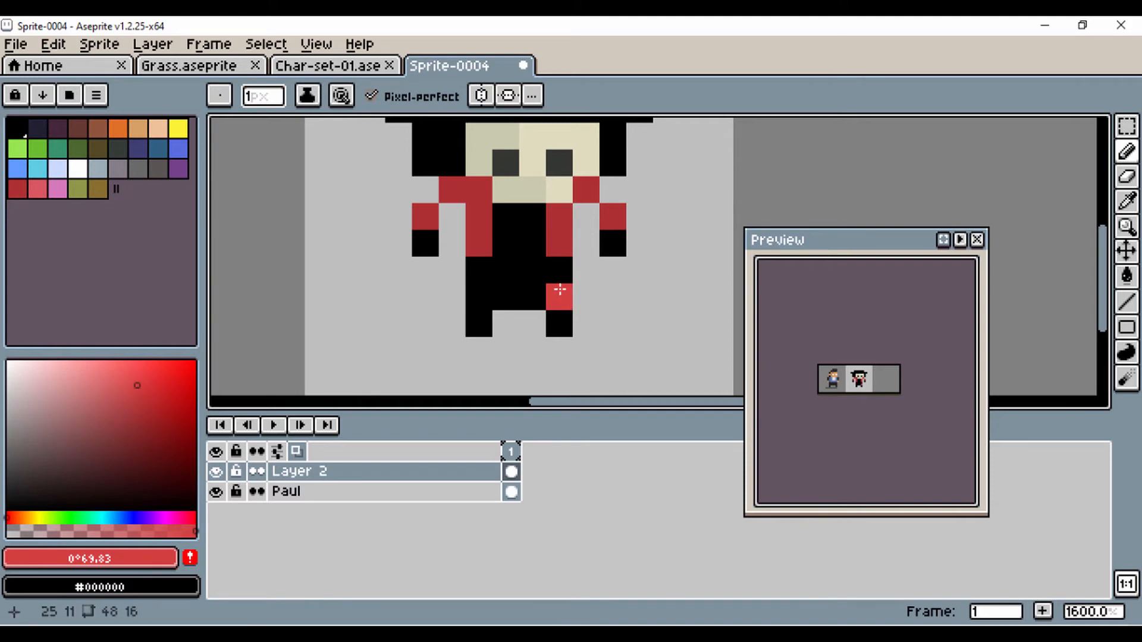
{"action": "left_click_drag", "start_coordinate": [556, 276], "coordinate": [476, 271]}
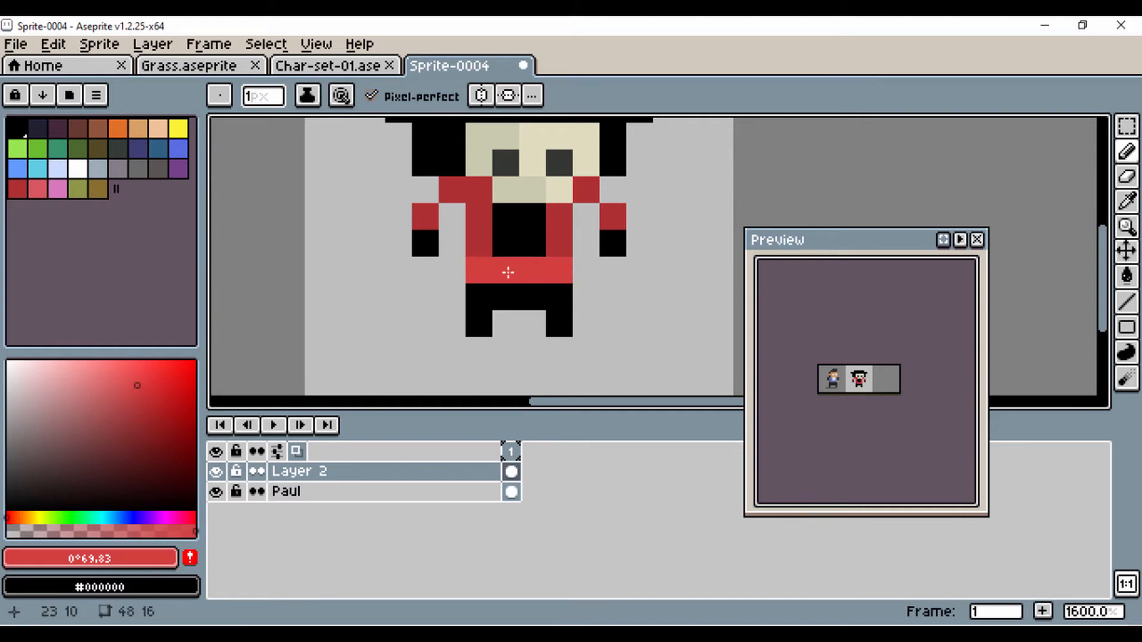
{"action": "scroll", "coordinate": [371, 292], "scroll_direction": "down", "scroll_amount": 3}
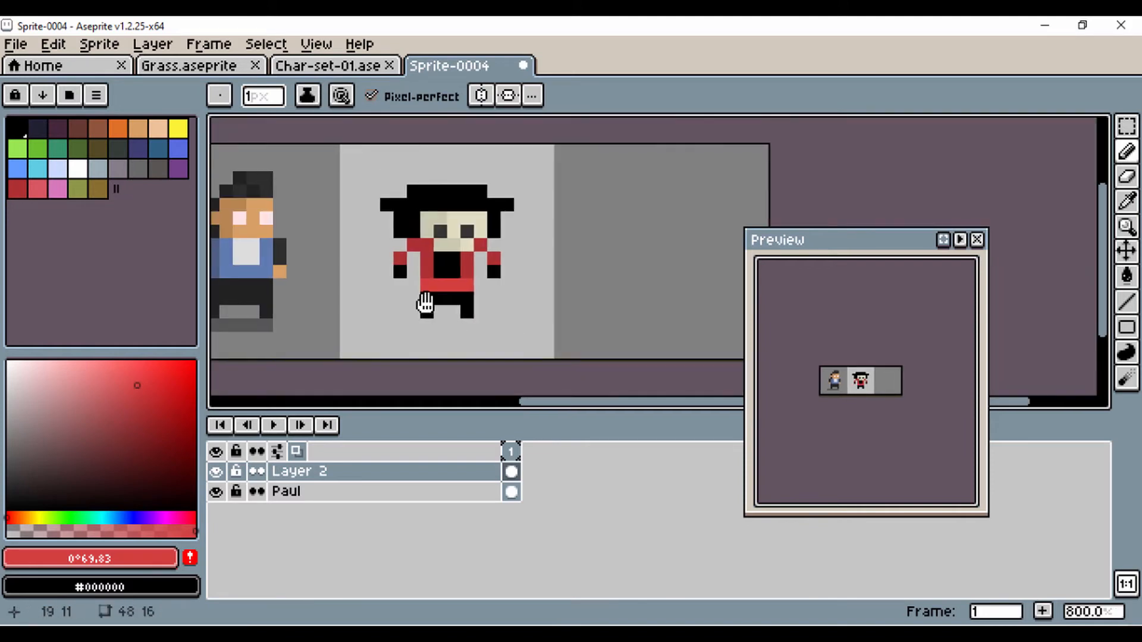
Raise the second character's hat with a four-pixel-wide black row on the crown, undoing the trial row above it.
{"action": "left_click_drag", "start_coordinate": [426, 301], "coordinate": [454, 302]}
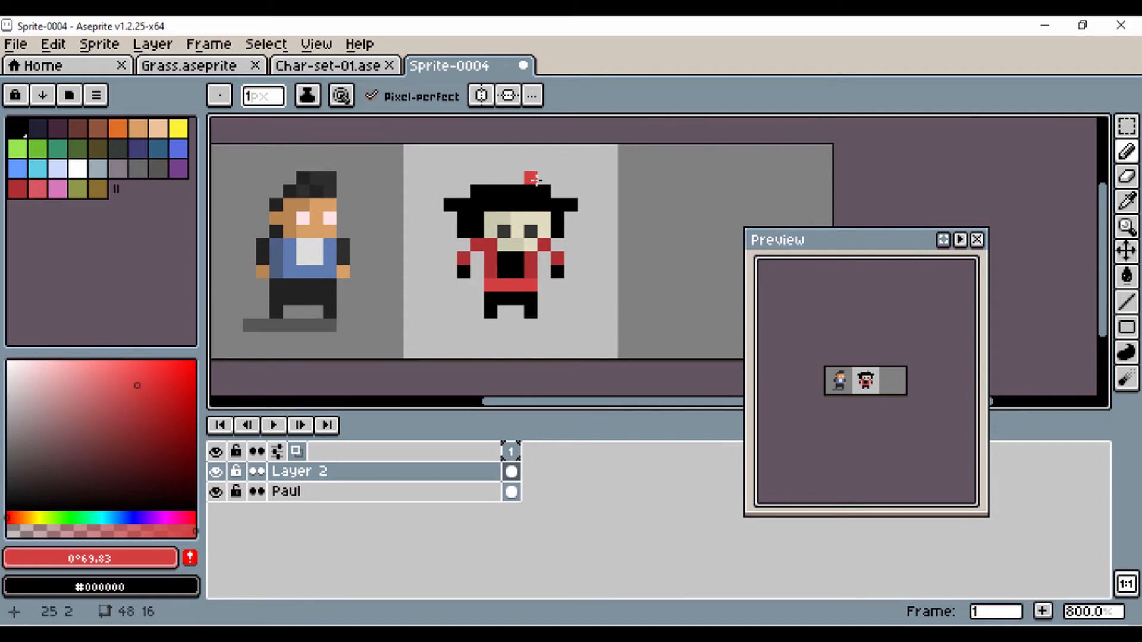
{"action": "key", "text": "i"}
{"action": "left_click", "coordinate": [515, 193]}
{"action": "key", "text": "b"}
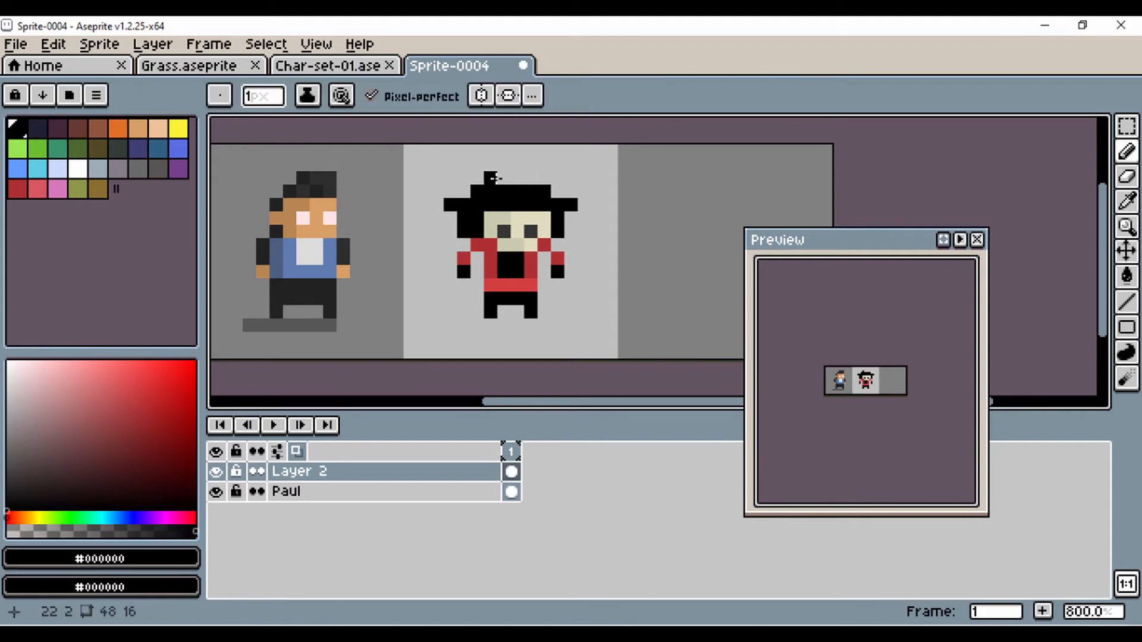
{"action": "left_click_drag", "start_coordinate": [488, 178], "coordinate": [531, 181]}
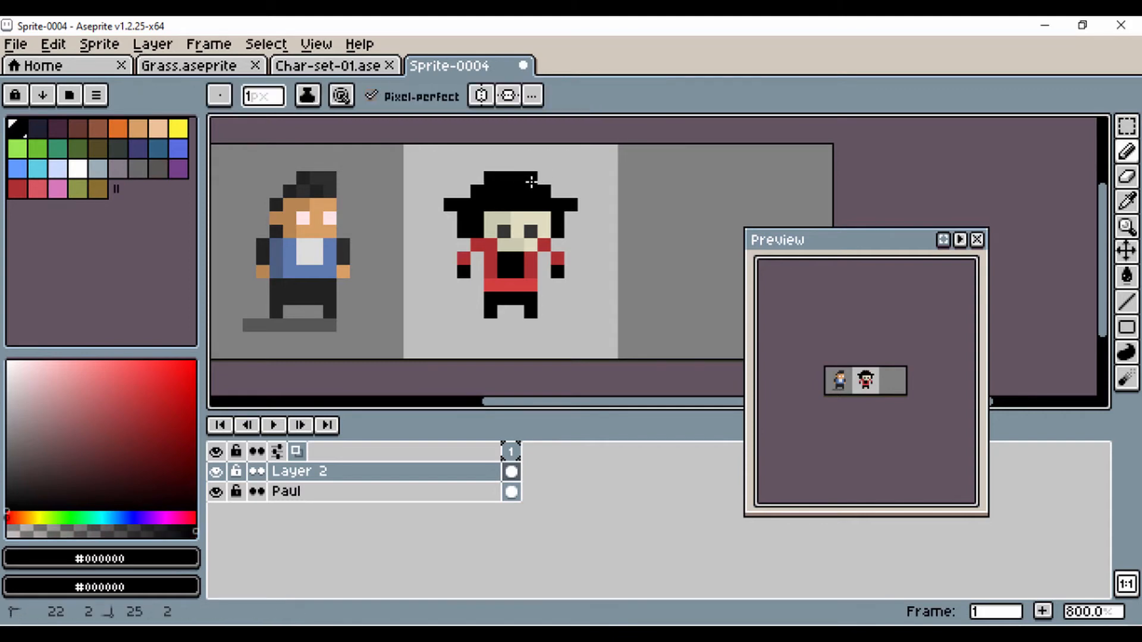
{"action": "left_click_drag", "start_coordinate": [531, 165], "coordinate": [507, 169]}
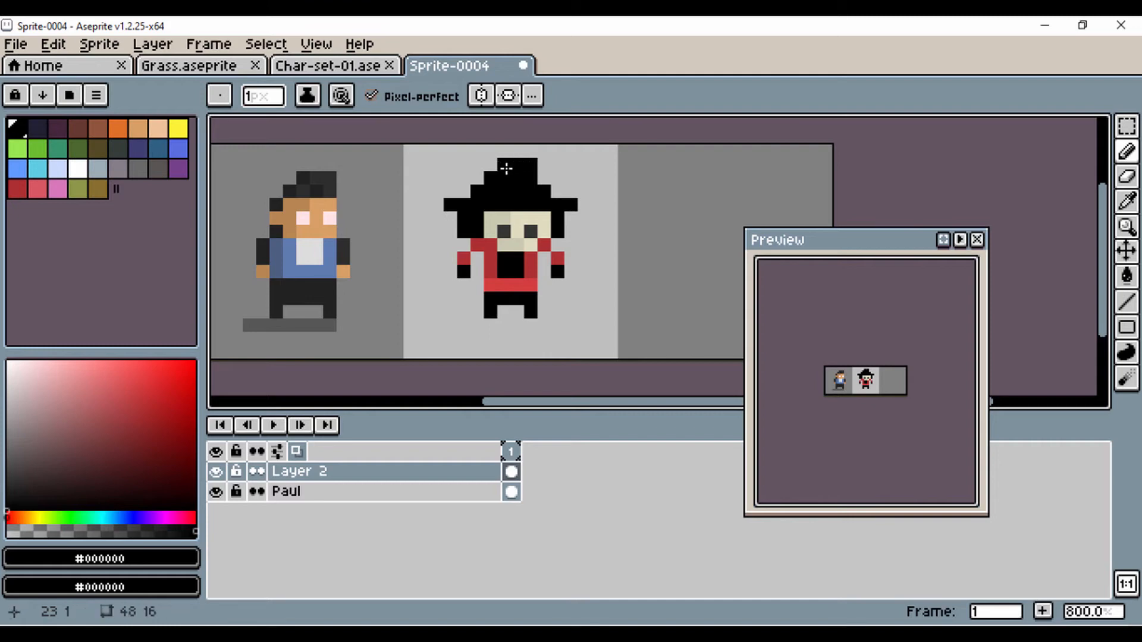
{"action": "key", "text": "ctrl+z"}
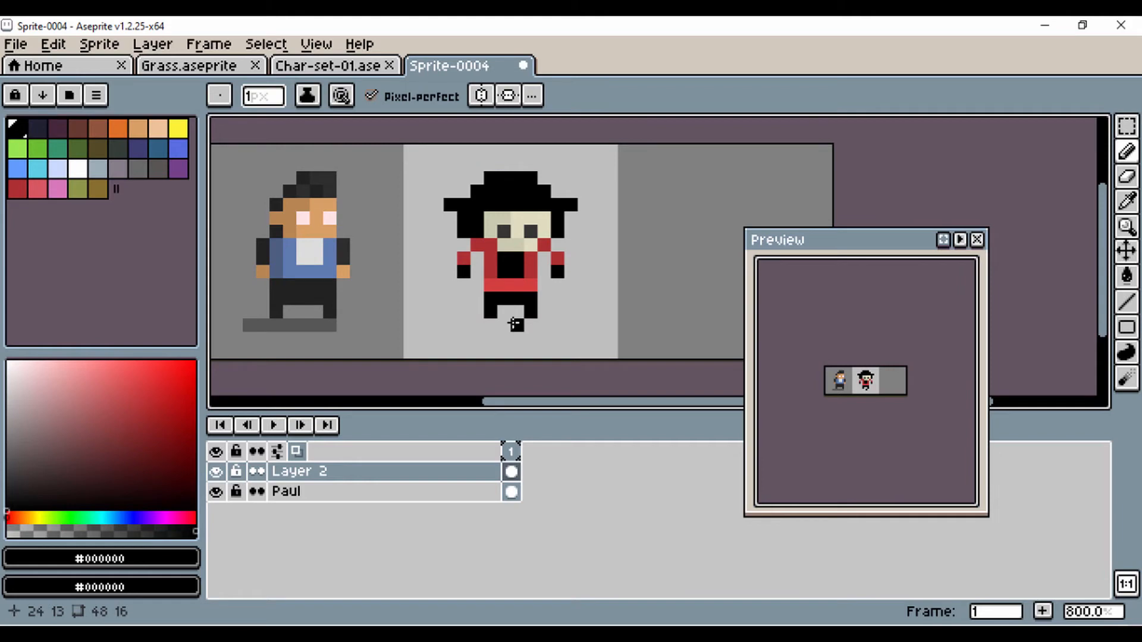
Paint a seven-pixel #565656 ground shadow below the second character's feet, extending towards the first character, and rename the layer Vector.
{"action": "left_click", "coordinate": [295, 323], "text": "alt"}
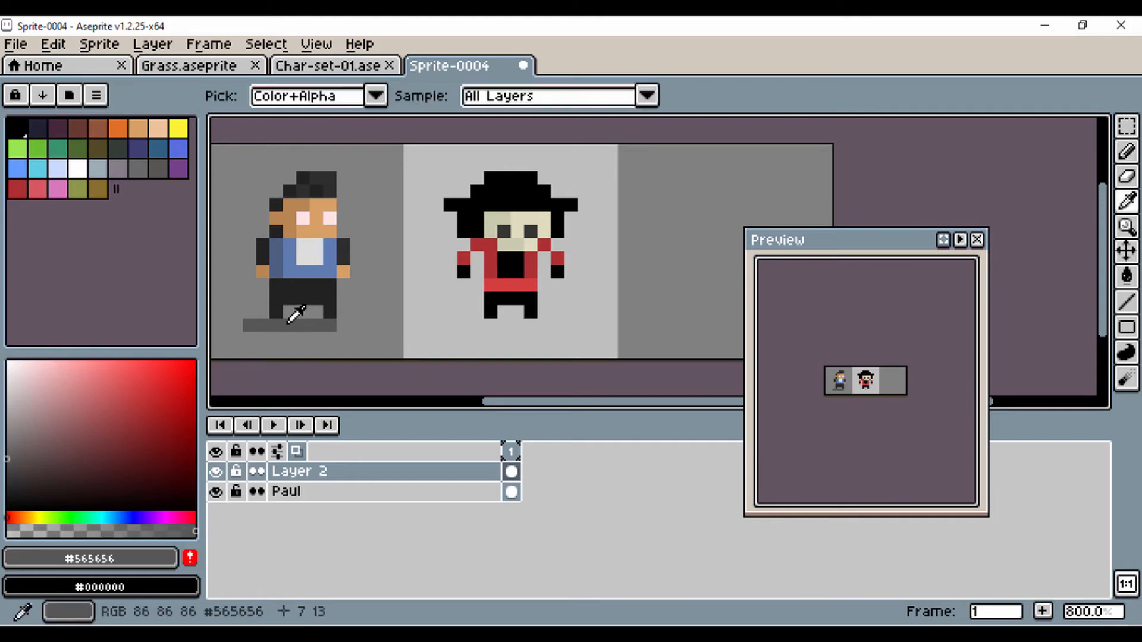
{"action": "left_click_drag", "start_coordinate": [531, 325], "coordinate": [452, 326]}
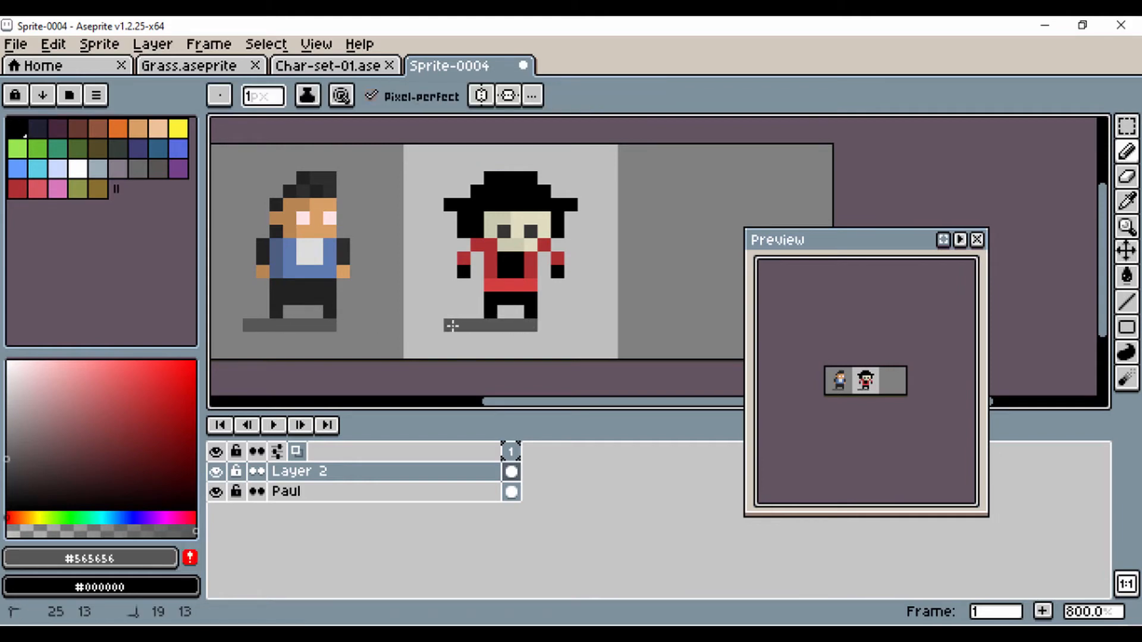
{"action": "double_click", "coordinate": [303, 473]}
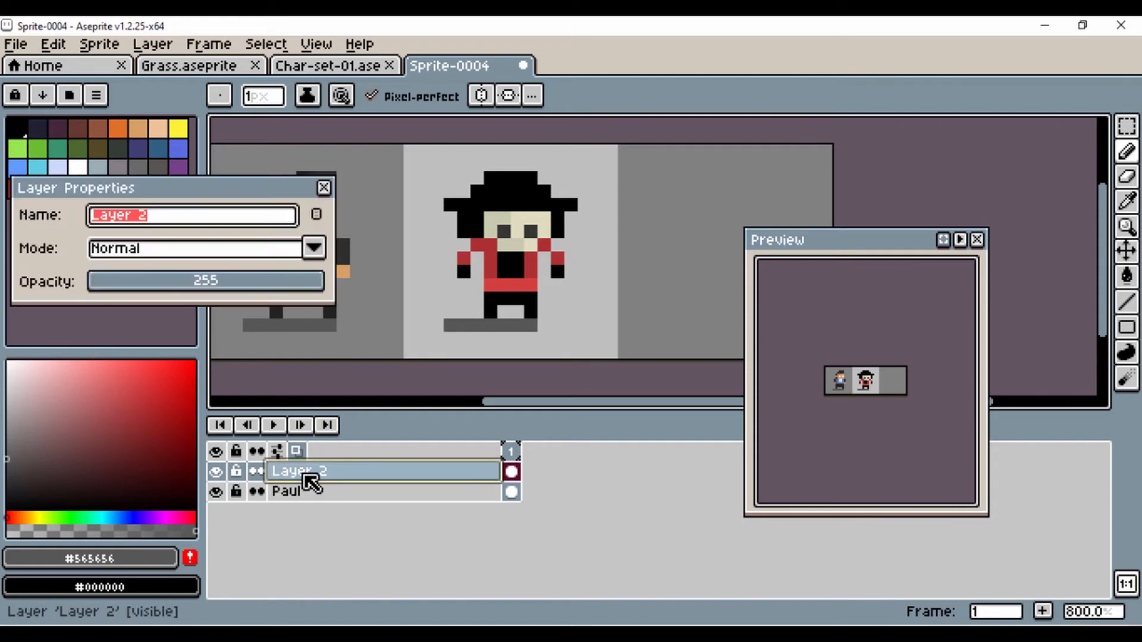
{"action": "type", "text": "Vector"}
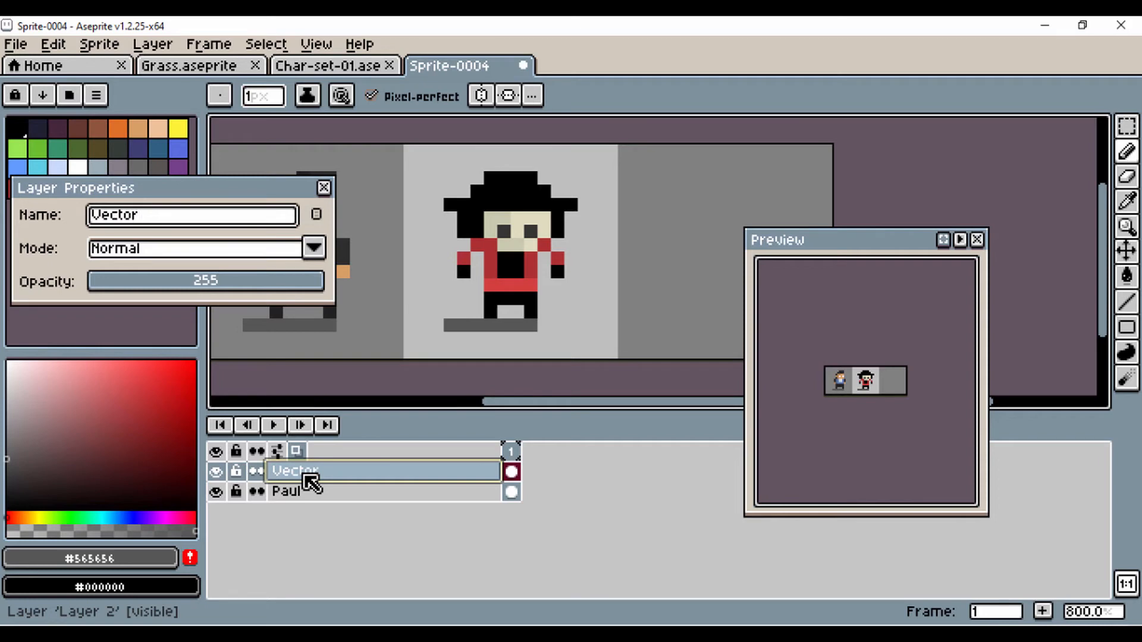
{"action": "key", "text": "Return"}
Highlight six pixels along the right edge of the second character's hat and hair in #565656, from the brim up to the crown.
{"action": "scroll", "coordinate": [529, 202], "scroll_direction": "up", "scroll_amount": 2}
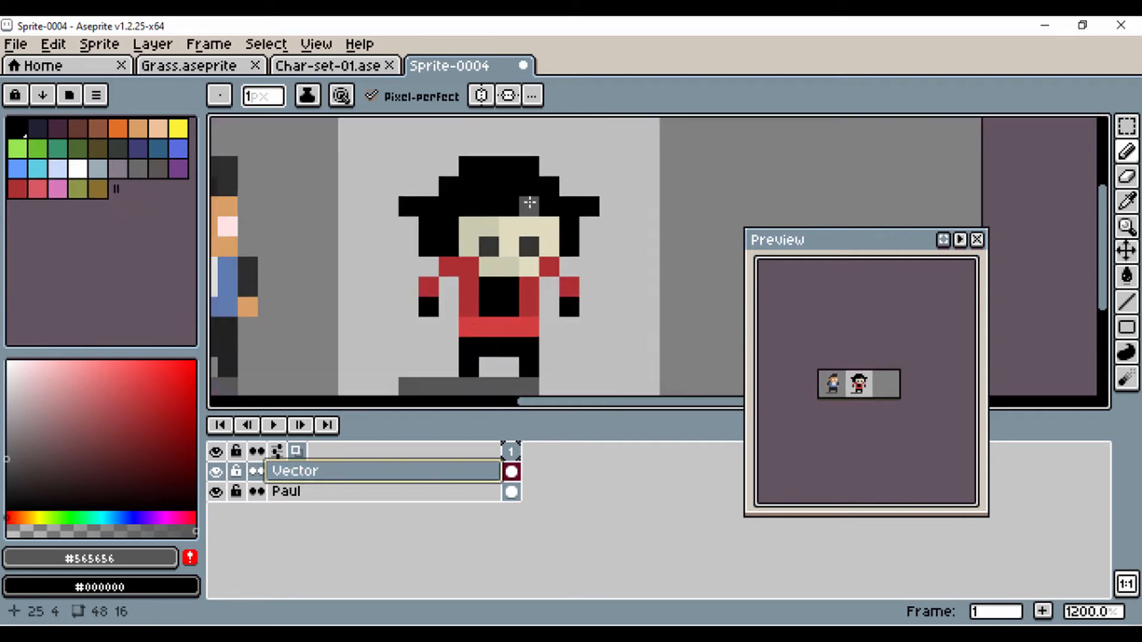
{"action": "scroll", "coordinate": [530, 203], "scroll_direction": "up", "scroll_amount": 1}
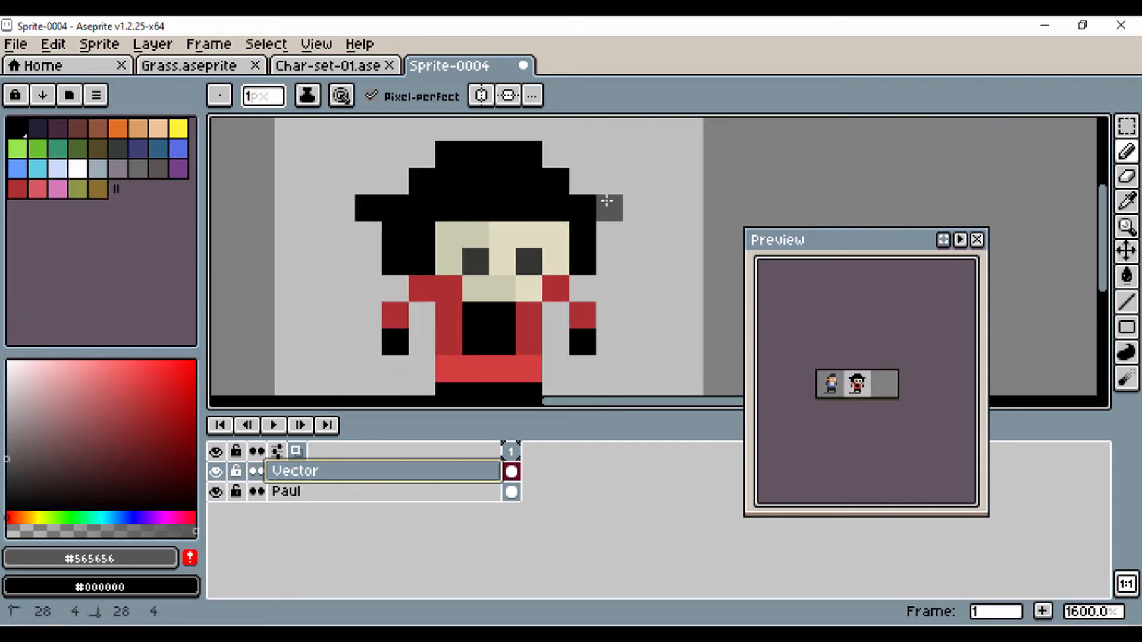
{"action": "left_click", "coordinate": [581, 197]}
{"action": "left_click", "coordinate": [586, 230]}
{"action": "left_click", "coordinate": [555, 189]}
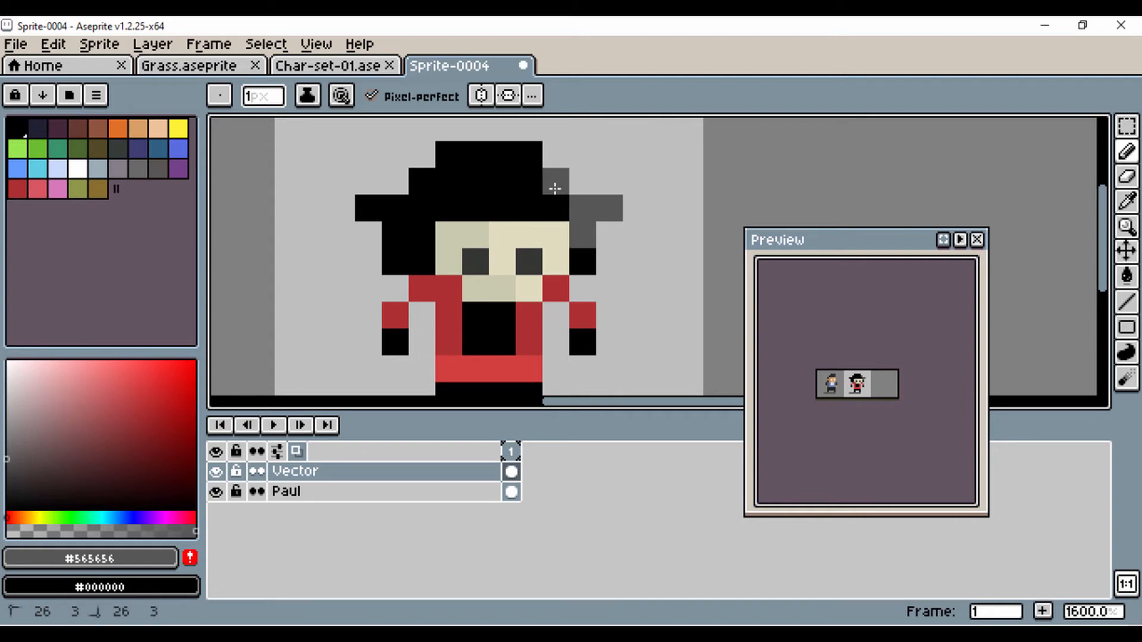
{"action": "left_click", "coordinate": [529, 156]}
{"action": "left_click", "coordinate": [512, 153]}
{"action": "left_click", "coordinate": [591, 315]}
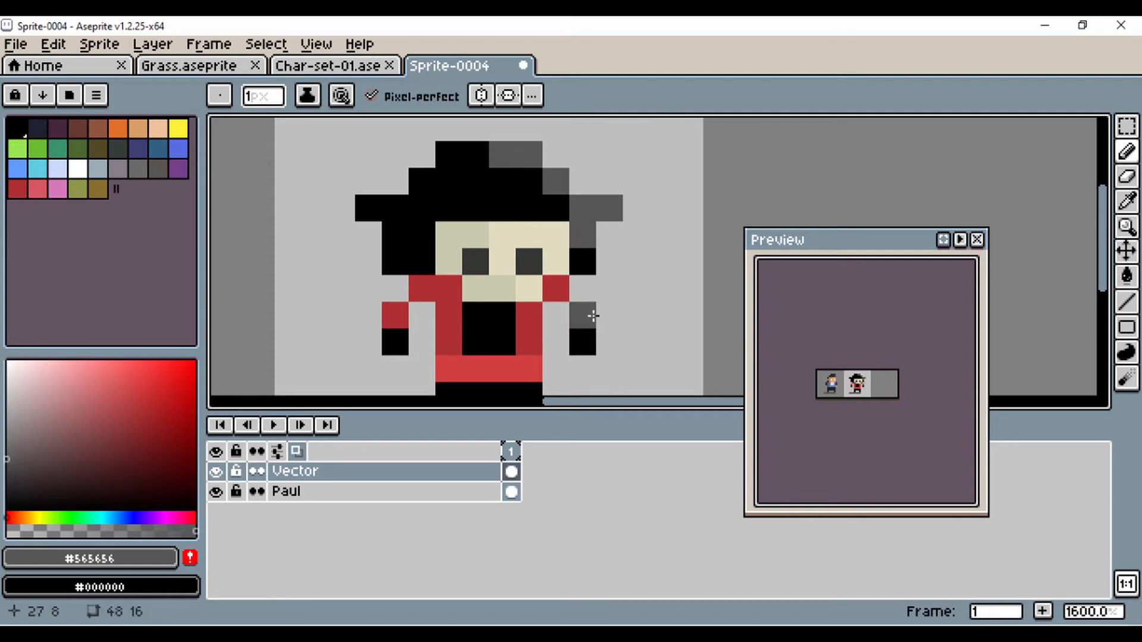
{"action": "key", "text": "ctrl+z"}
{"action": "left_click", "coordinate": [591, 331]}
{"action": "scroll", "coordinate": [537, 263], "scroll_direction": "down", "scroll_amount": 4}
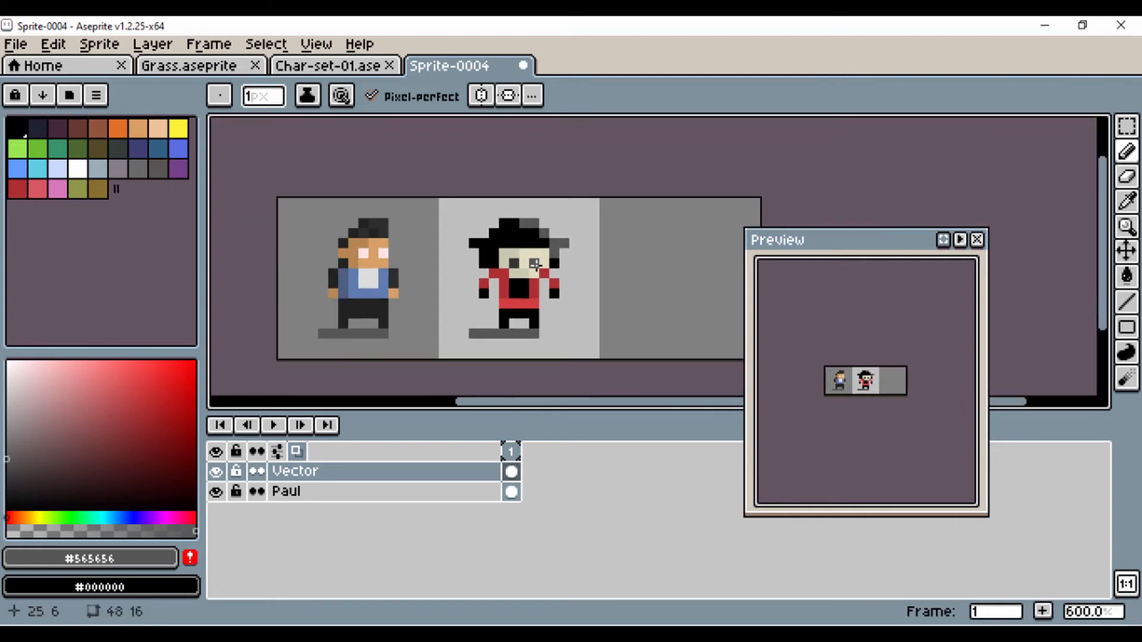
{"action": "scroll", "coordinate": [575, 263], "scroll_direction": "up", "scroll_amount": 2}
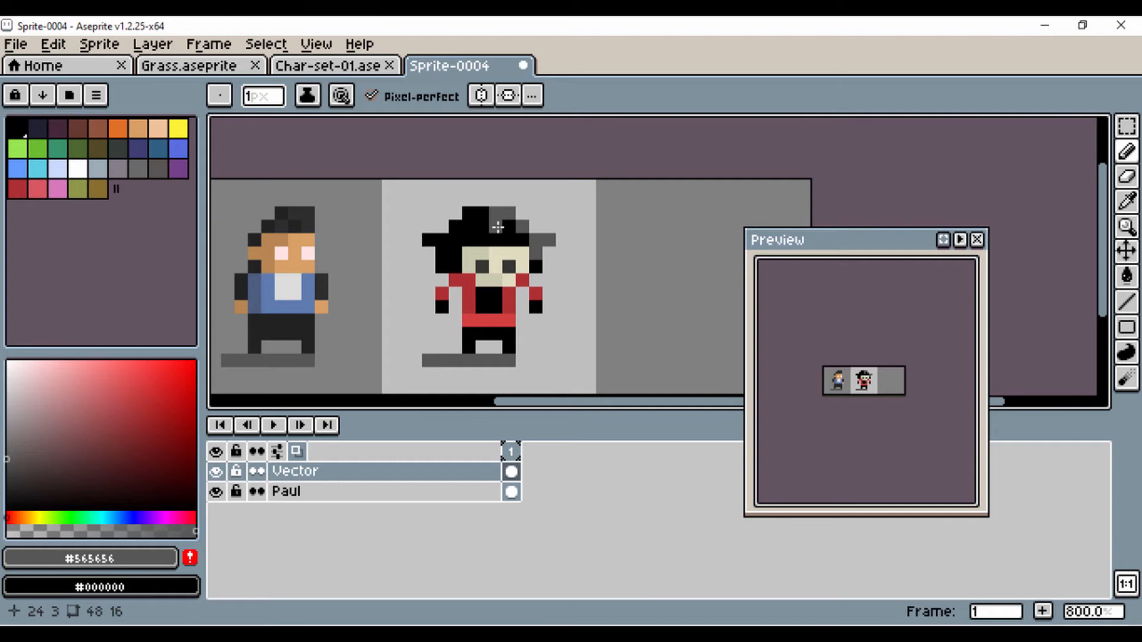
Add a new layer above Vector, lock both existing character layers, and shrink the timeline to enlarge the canvas area.
{"action": "right_click", "coordinate": [304, 473]}
{"action": "left_click", "coordinate": [333, 458]}
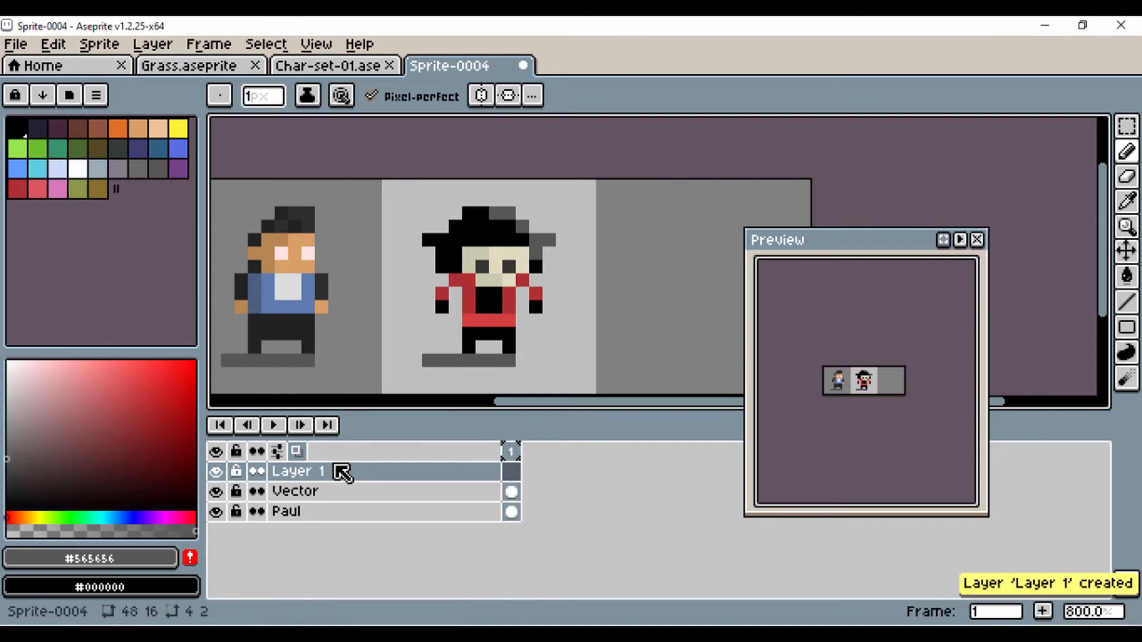
{"action": "left_click_drag", "start_coordinate": [602, 357], "coordinate": [524, 292]}
{"action": "left_click", "coordinate": [236, 512]}
{"action": "left_click", "coordinate": [236, 493]}
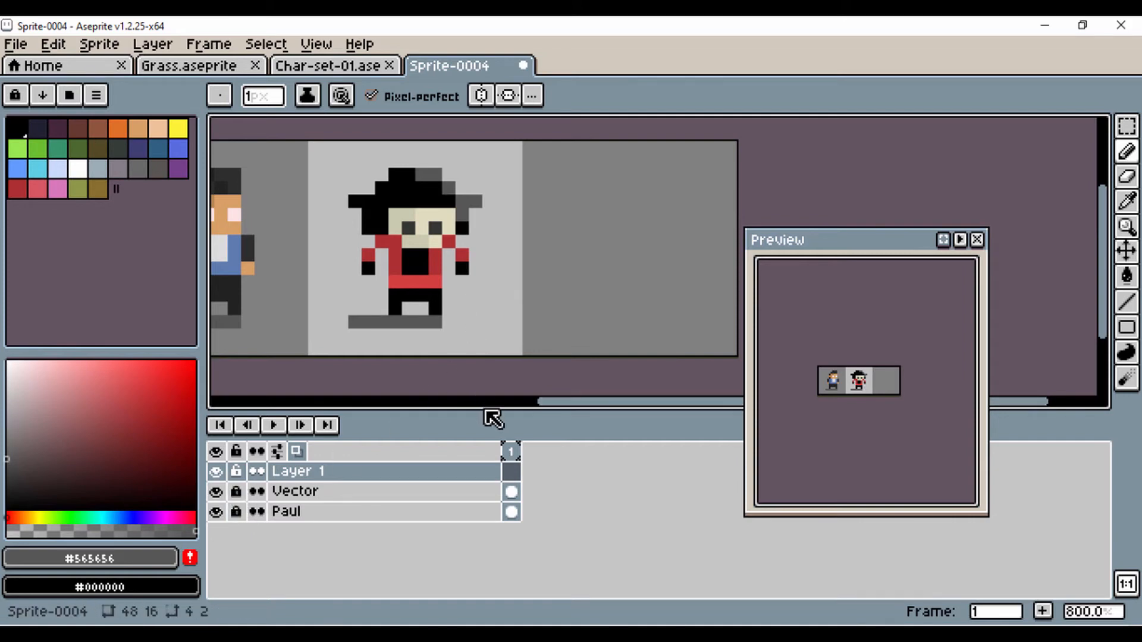
{"action": "left_click_drag", "start_coordinate": [472, 409], "coordinate": [471, 435]}
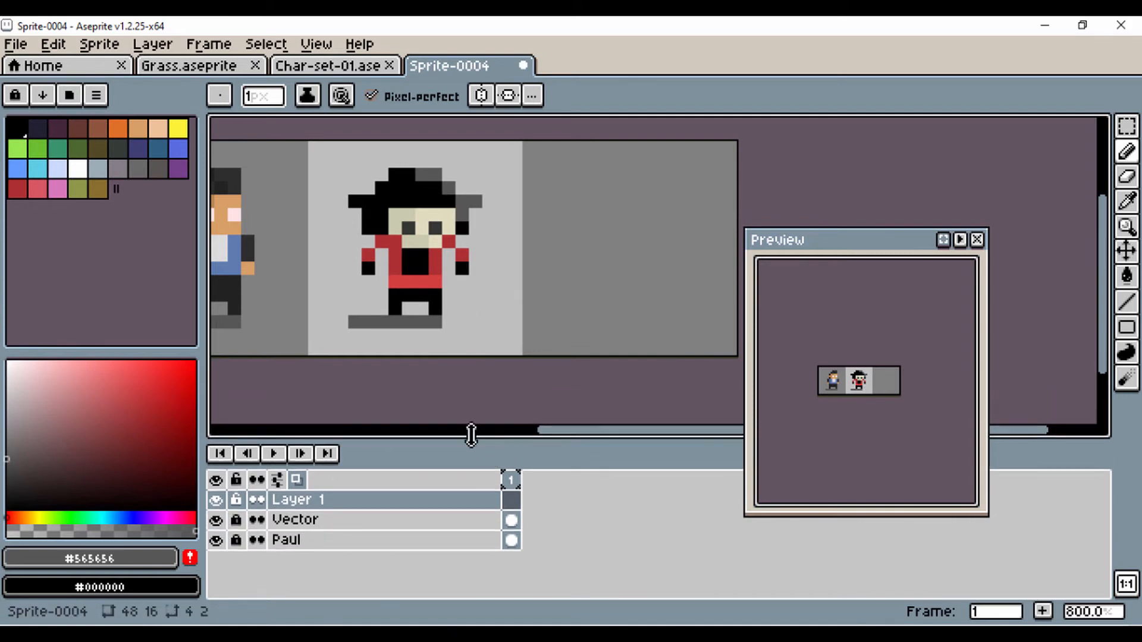
{"action": "left_click_drag", "start_coordinate": [423, 294], "coordinate": [513, 301]}
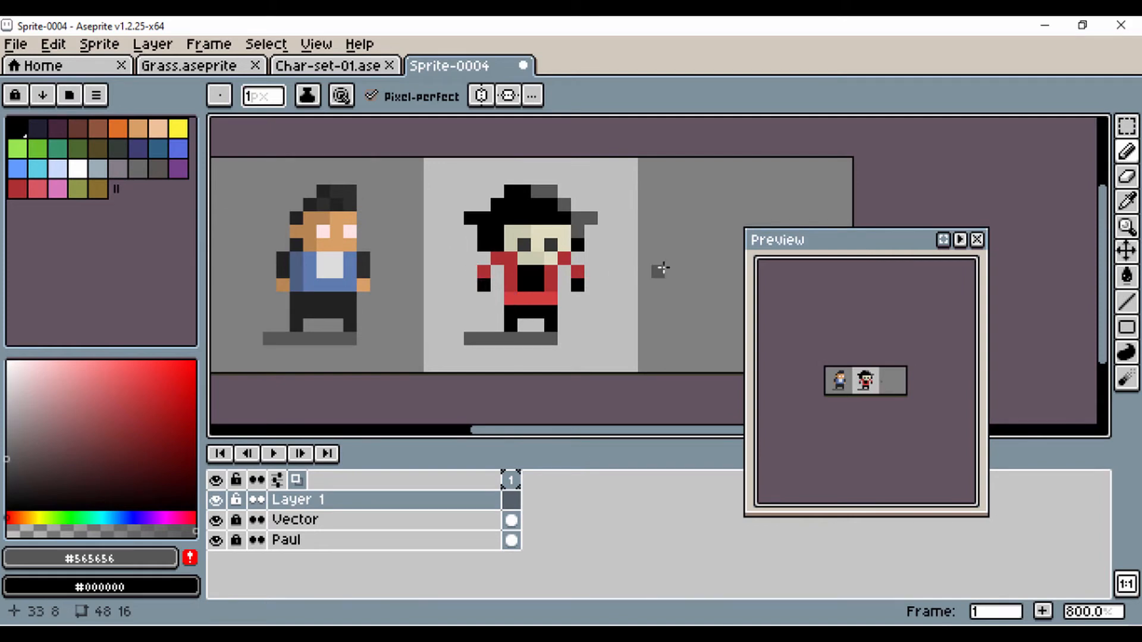
Draw the third character's solid silhouette, about 10 × 10 px, on Layer 1 in near-black (HSV 0°, 23%, 3%).
{"action": "left_click_drag", "start_coordinate": [852, 250], "coordinate": [859, 244]}
{"action": "left_click_drag", "start_coordinate": [663, 258], "coordinate": [576, 232]}
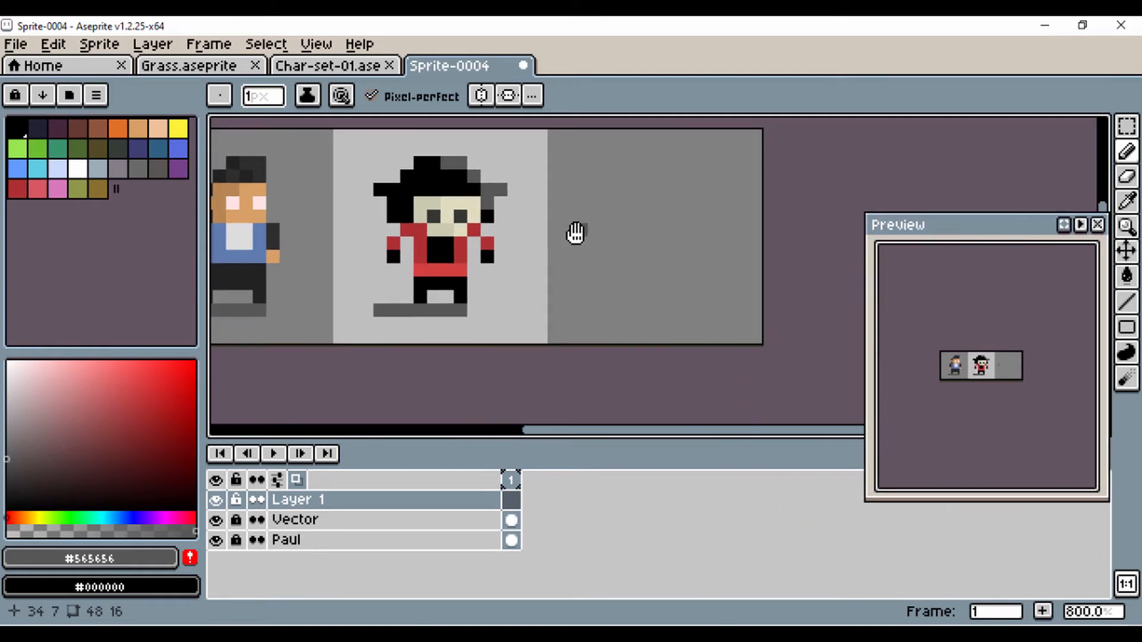
{"action": "key", "text": "i"}
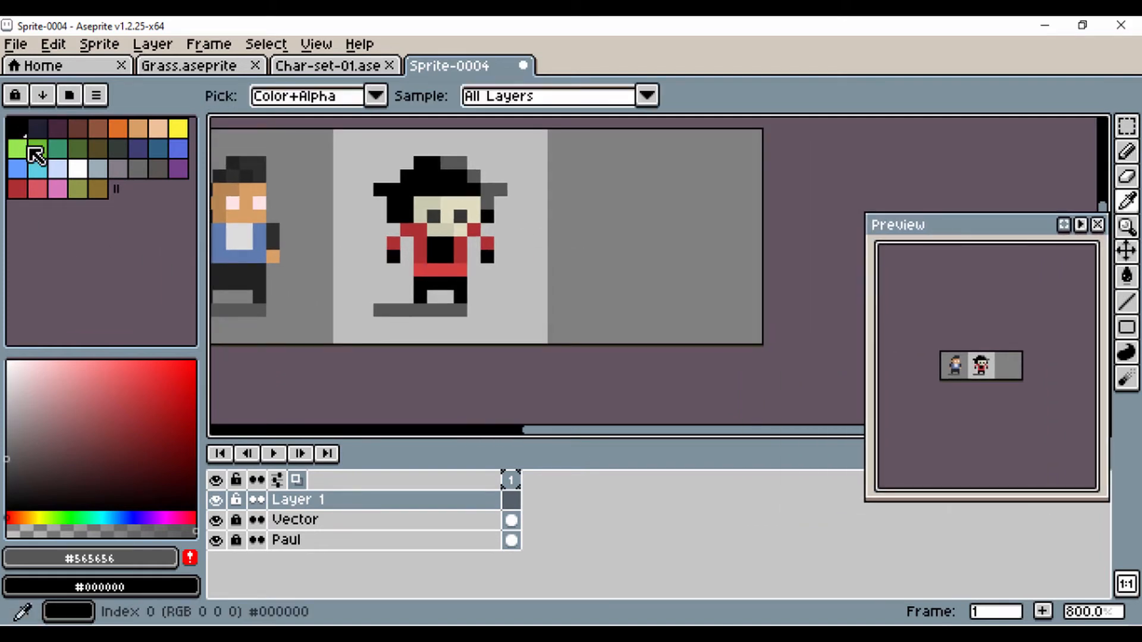
{"action": "left_click", "coordinate": [61, 489]}
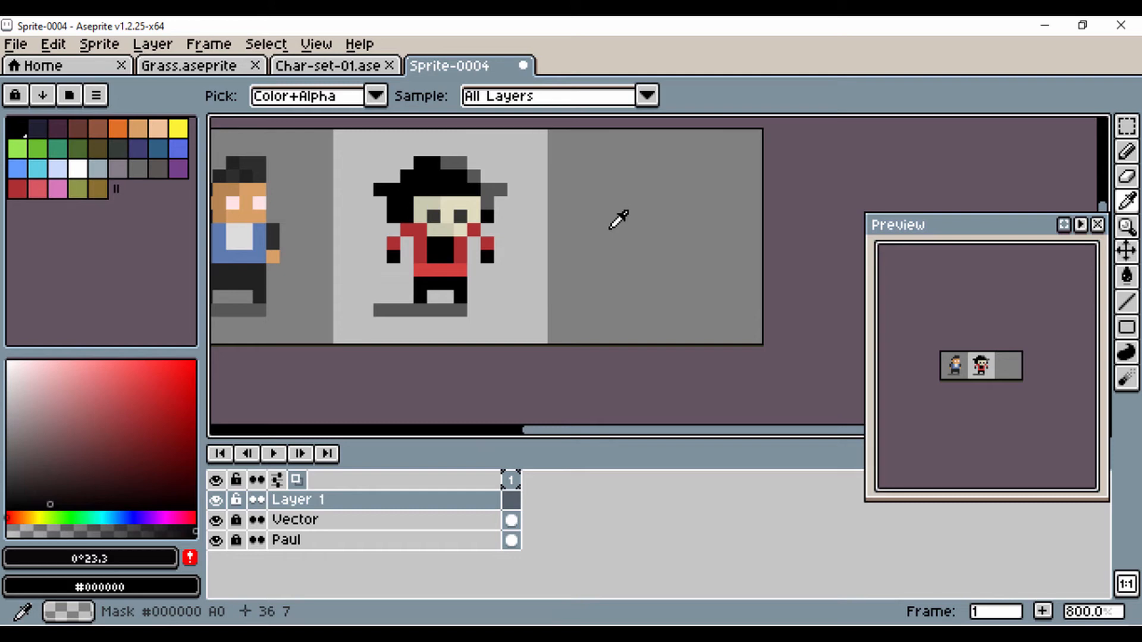
{"action": "key", "text": "b"}
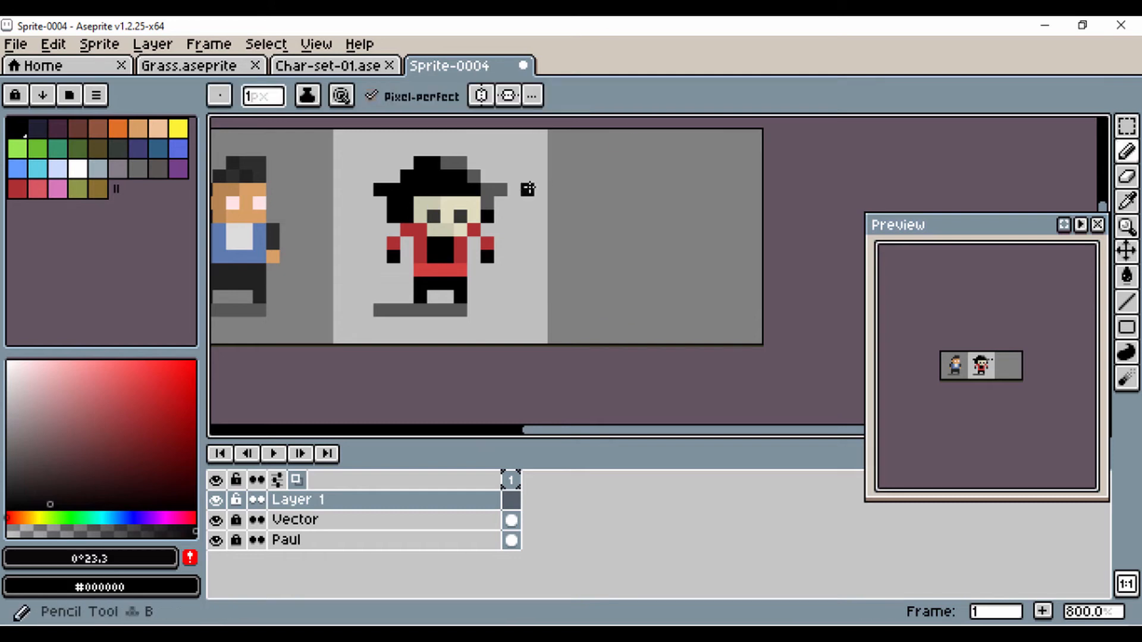
{"action": "mouse_move", "coordinate": [607, 176]}
{"action": "left_mouse_down"}
{"action": "mouse_move", "coordinate": [714, 187]}
{"action": "mouse_move", "coordinate": [687, 241]}
{"action": "mouse_move", "coordinate": [657, 256]}
{"action": "mouse_move", "coordinate": [621, 245]}
{"action": "mouse_move", "coordinate": [600, 192]}
{"action": "mouse_move", "coordinate": [607, 174]}
{"action": "mouse_move", "coordinate": [673, 203]}
{"action": "mouse_move", "coordinate": [630, 198]}
{"action": "mouse_move", "coordinate": [684, 186]}
{"action": "mouse_move", "coordinate": [681, 198]}
{"action": "mouse_move", "coordinate": [642, 200]}
{"action": "mouse_move", "coordinate": [665, 209]}
{"action": "mouse_move", "coordinate": [638, 202]}
{"action": "mouse_move", "coordinate": [672, 241]}
{"action": "mouse_move", "coordinate": [674, 278]}
{"action": "mouse_move", "coordinate": [627, 276]}
{"action": "mouse_move", "coordinate": [627, 261]}
{"action": "mouse_move", "coordinate": [627, 279]}
{"action": "mouse_move", "coordinate": [645, 235]}
{"action": "mouse_move", "coordinate": [676, 233]}
{"action": "mouse_move", "coordinate": [635, 234]}
{"action": "mouse_move", "coordinate": [629, 214]}
{"action": "mouse_move", "coordinate": [631, 240]}
{"action": "mouse_move", "coordinate": [634, 179]}
{"action": "mouse_move", "coordinate": [647, 176]}
{"action": "mouse_move", "coordinate": [613, 208]}
{"action": "mouse_move", "coordinate": [621, 188]}
{"action": "mouse_move", "coordinate": [716, 166]}
{"action": "left_mouse_up"}
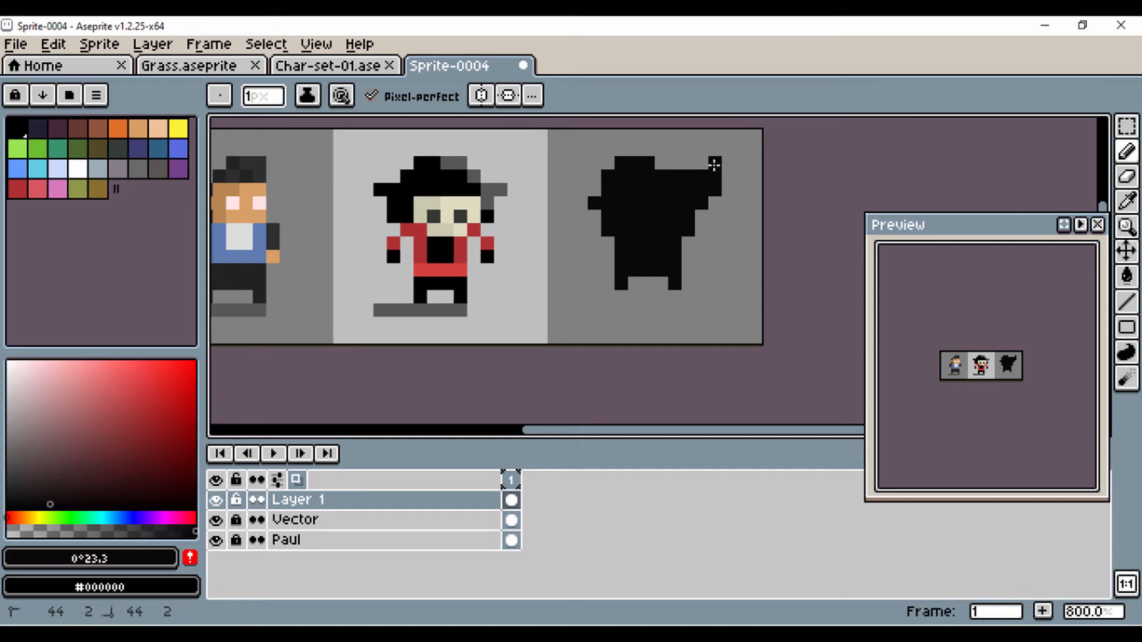
Shape the silhouette's raised hair tuft into an upward point and extend its left arm outward by a two-pixel column.
{"action": "left_click", "coordinate": [701, 164]}
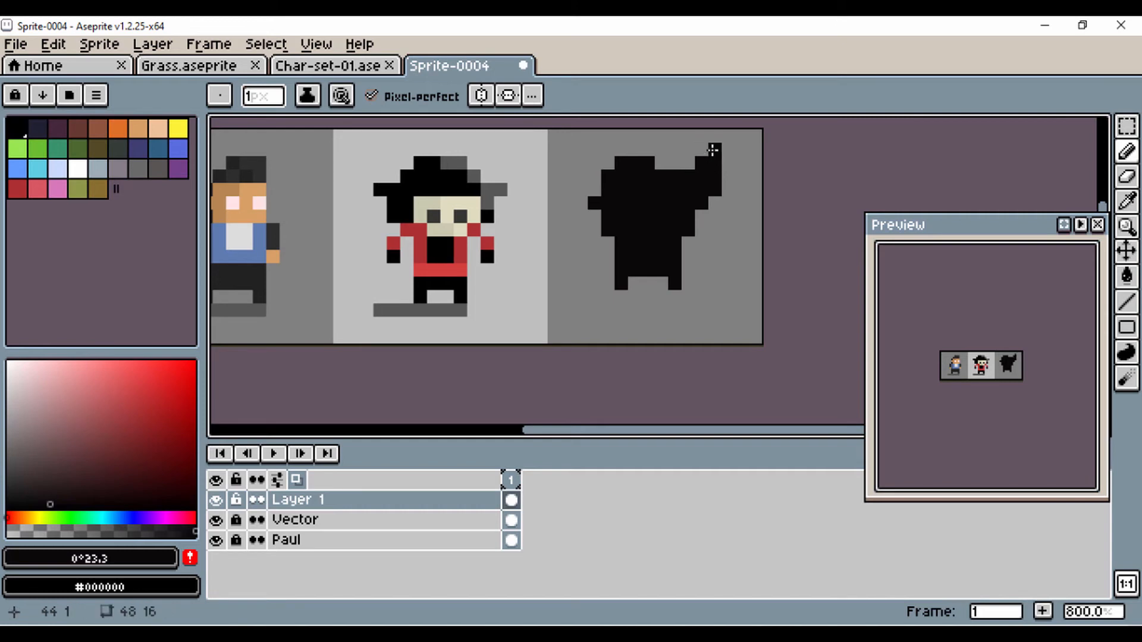
{"action": "left_click", "coordinate": [689, 165]}
{"action": "left_click", "coordinate": [595, 243]}
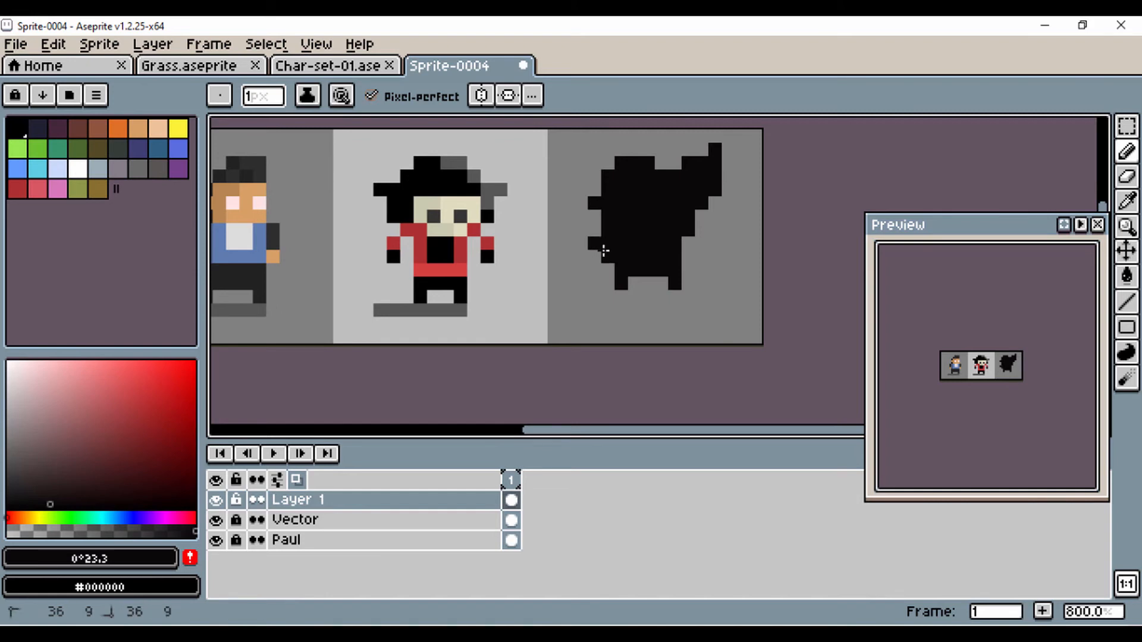
{"action": "left_click_drag", "start_coordinate": [604, 250], "coordinate": [600, 256]}
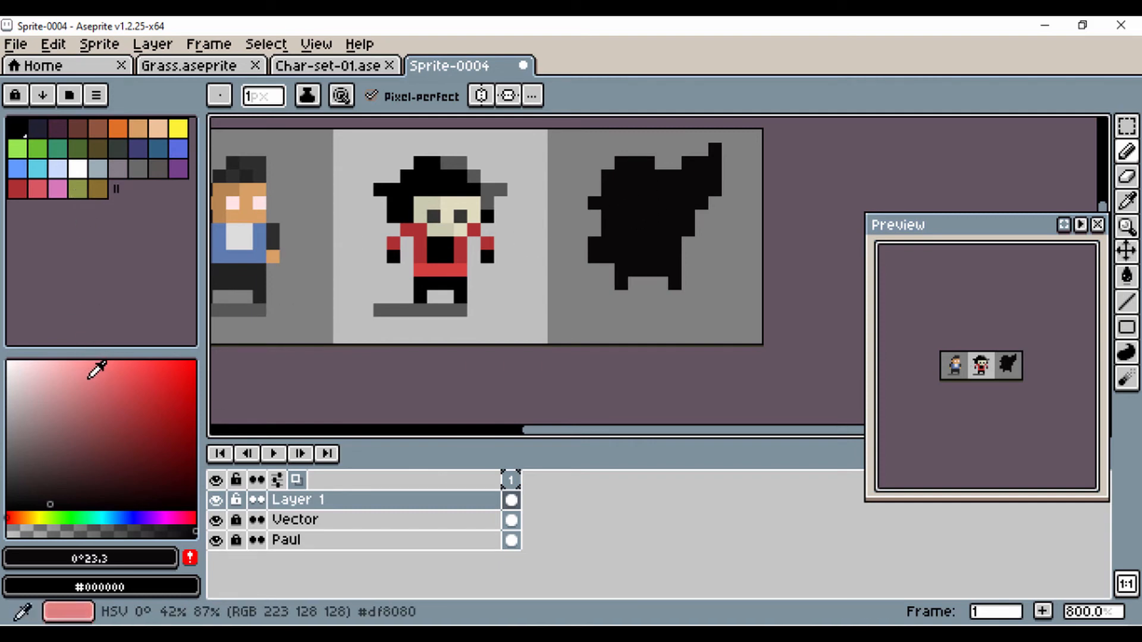
Mix a golden tan (#cba754) and fill the third character's face area inside the black hair outline.
{"action": "left_click", "coordinate": [31, 517]}
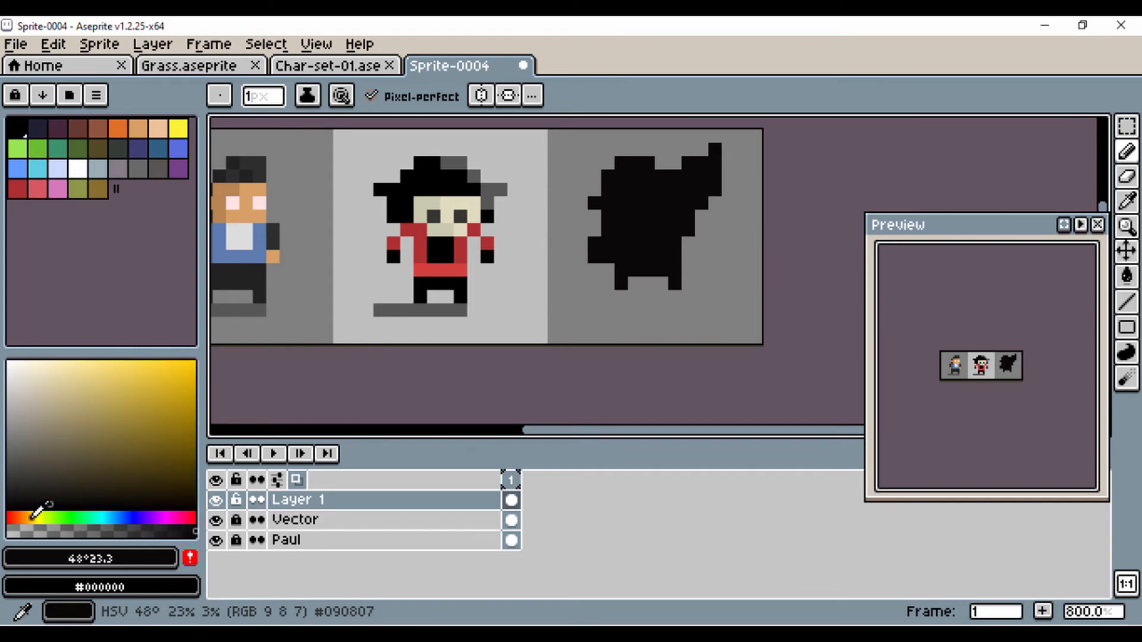
{"action": "left_click", "coordinate": [119, 396]}
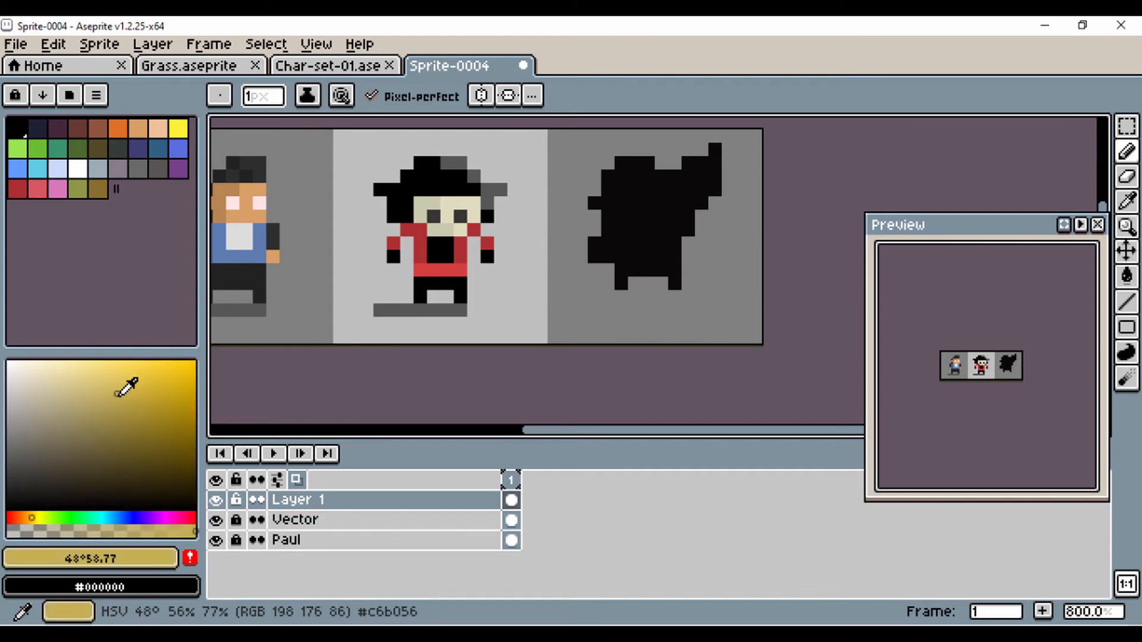
{"action": "left_click", "coordinate": [29, 524]}
{"action": "left_click_drag", "start_coordinate": [33, 515], "coordinate": [28, 517]}
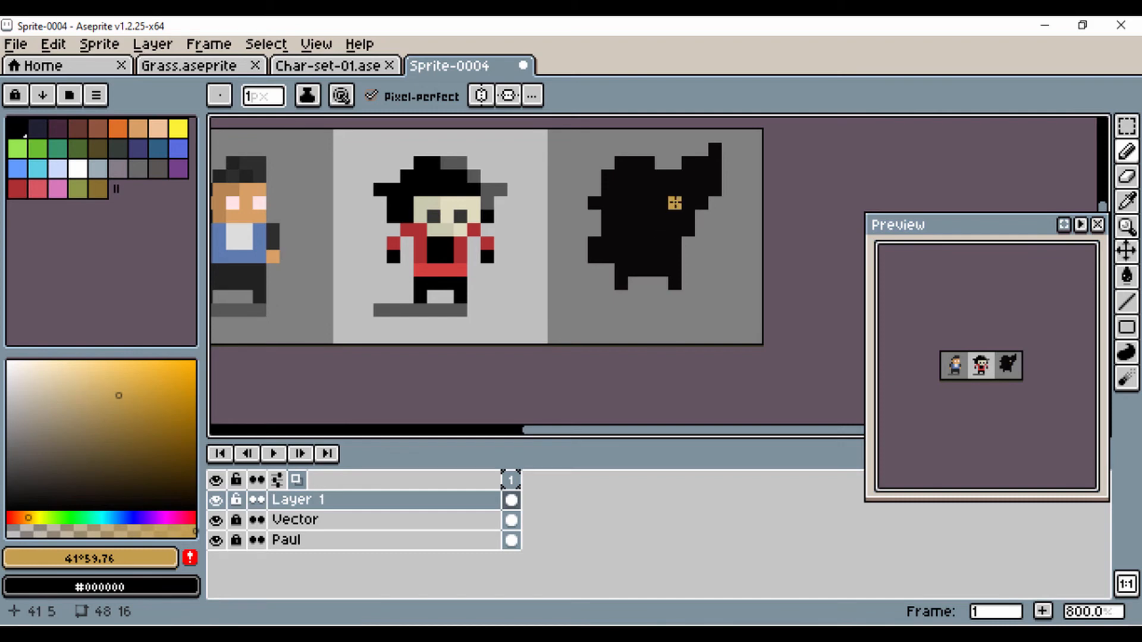
{"action": "left_click", "coordinate": [118, 404]}
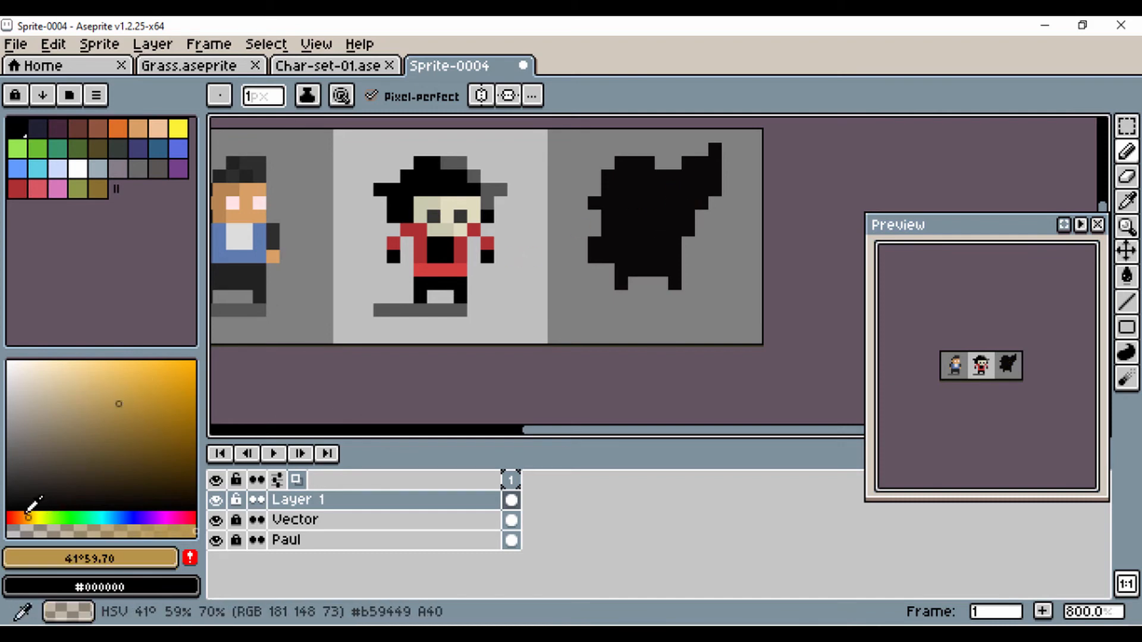
{"action": "left_click_drag", "start_coordinate": [29, 514], "coordinate": [28, 514]}
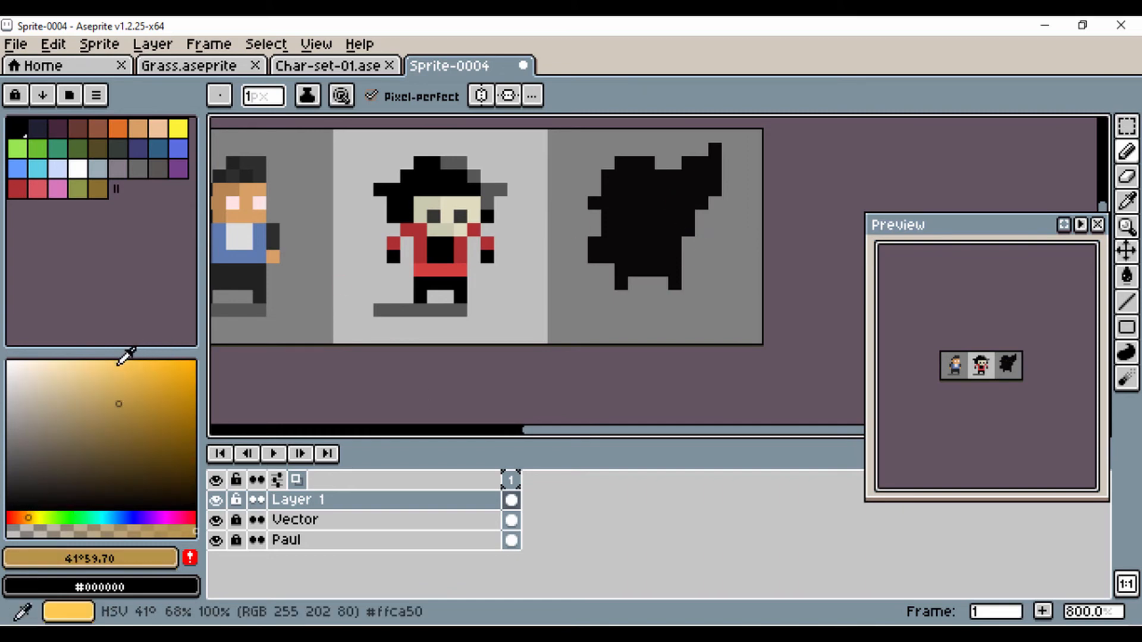
{"action": "left_click", "coordinate": [117, 390]}
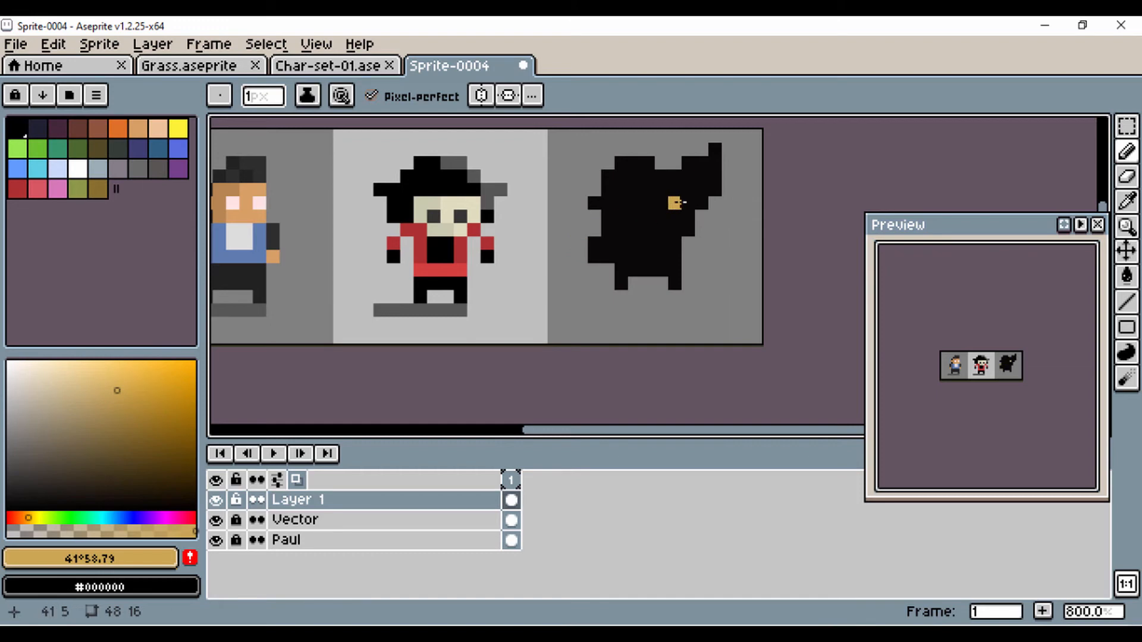
{"action": "mouse_move", "coordinate": [687, 203]}
{"action": "left_mouse_down"}
{"action": "mouse_move", "coordinate": [640, 185]}
{"action": "mouse_move", "coordinate": [622, 213]}
{"action": "mouse_move", "coordinate": [633, 200]}
{"action": "mouse_move", "coordinate": [666, 207]}
{"action": "mouse_move", "coordinate": [635, 217]}
{"action": "mouse_move", "coordinate": [674, 203]}
{"action": "mouse_move", "coordinate": [653, 207]}
{"action": "mouse_move", "coordinate": [682, 219]}
{"action": "mouse_move", "coordinate": [673, 236]}
{"action": "mouse_move", "coordinate": [638, 239]}
{"action": "mouse_move", "coordinate": [624, 221]}
{"action": "mouse_move", "coordinate": [663, 233]}
{"action": "mouse_move", "coordinate": [688, 214]}
{"action": "left_mouse_up"}
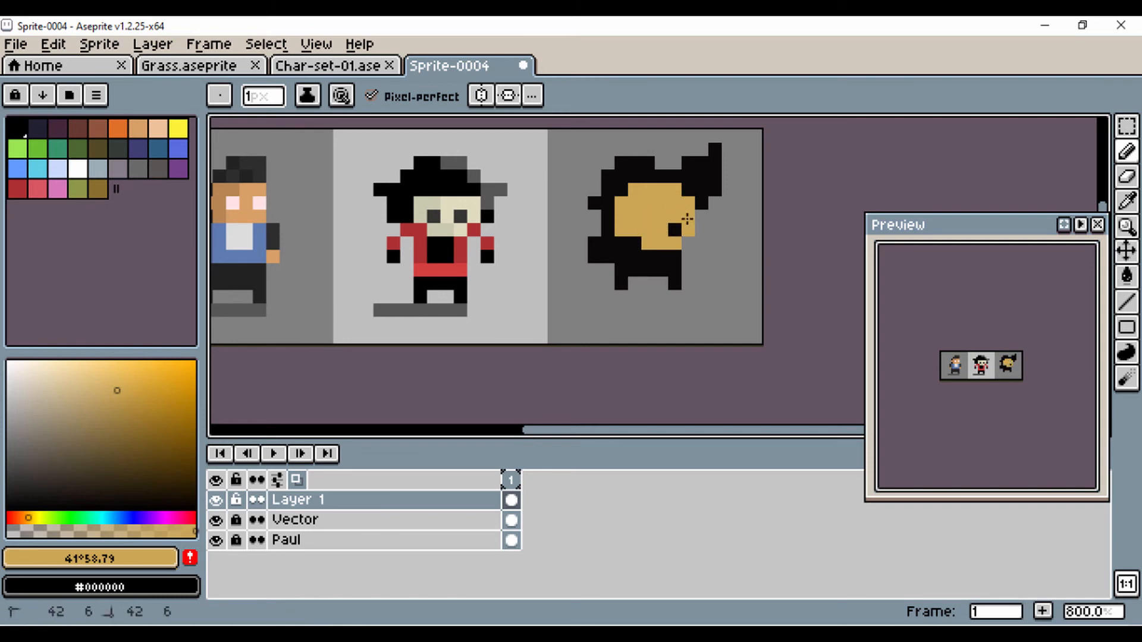
{"action": "left_click", "coordinate": [675, 230]}
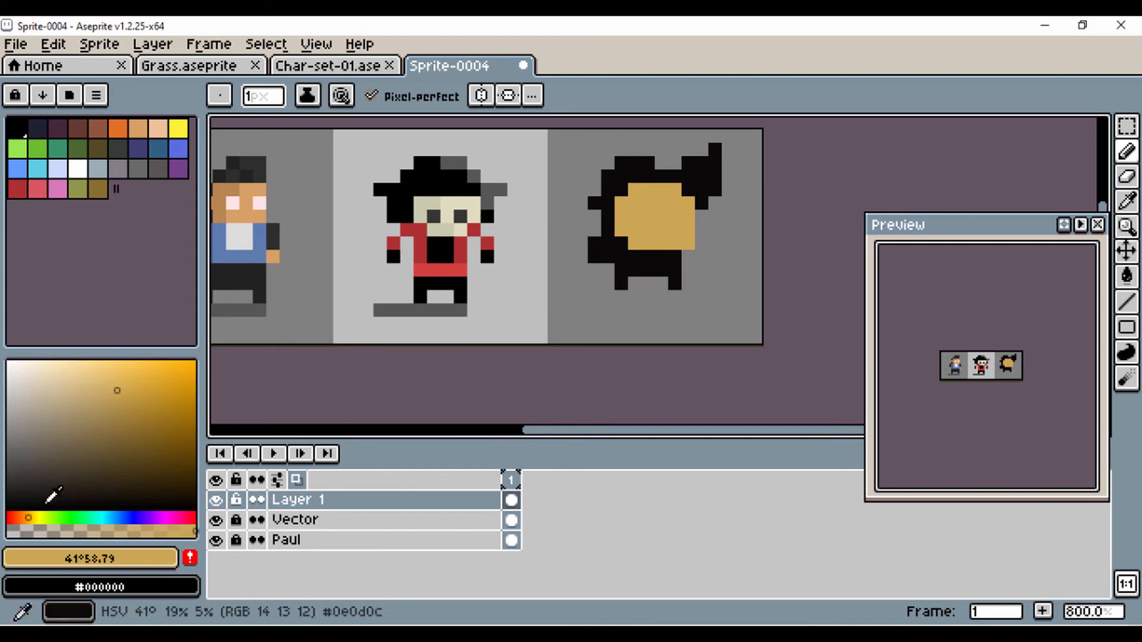
Mix a reddish brown (HSV 22°, 76%, 51%), recolour the third character's raised hair tuft with it, and enlarge the preview.
{"action": "left_click", "coordinate": [18, 517]}
{"action": "left_click", "coordinate": [154, 410]}
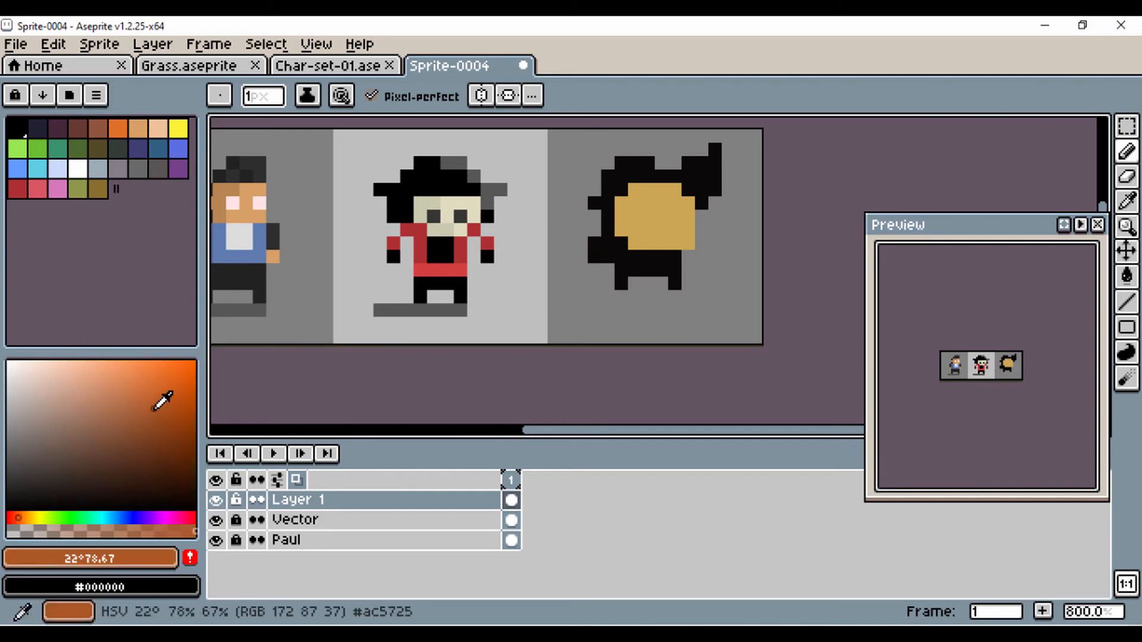
{"action": "left_click", "coordinate": [150, 432]}
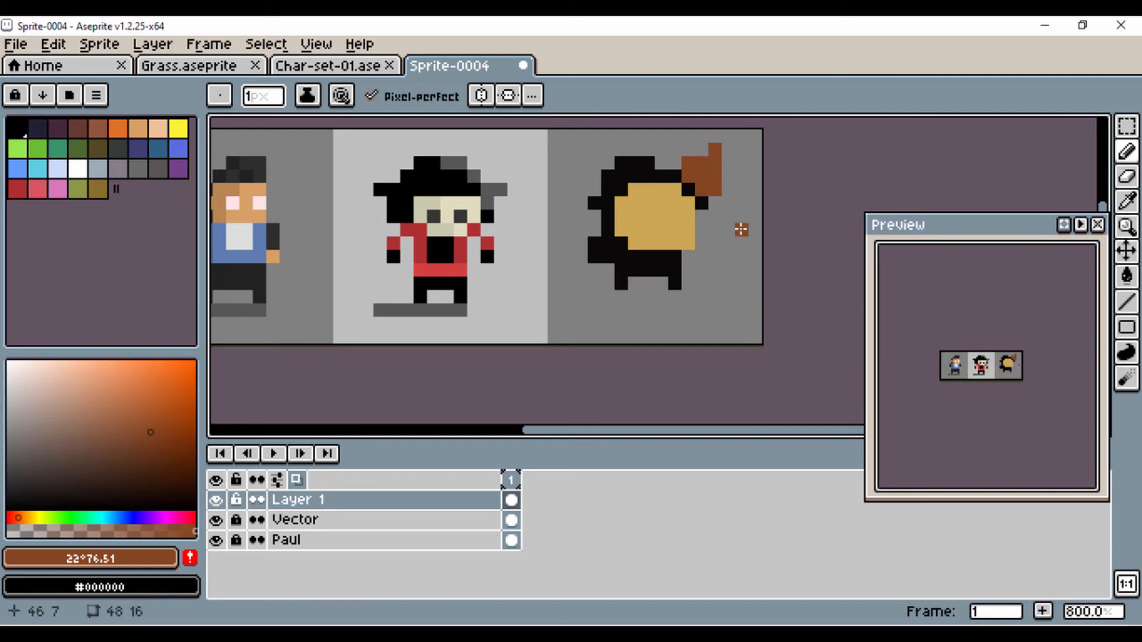
{"action": "scroll", "coordinate": [1021, 362], "scroll_direction": "up", "scroll_amount": 2}
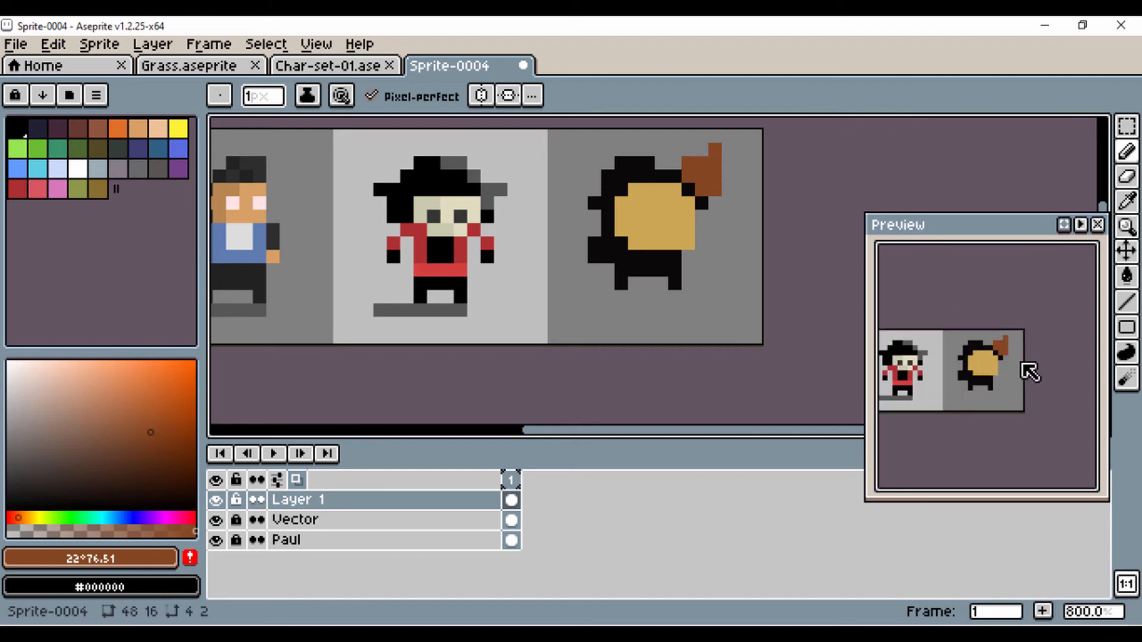
Recolour the rest of the third character's black hair brown, across the crown and down the left side of the face.
{"action": "left_click", "coordinate": [685, 192]}
{"action": "left_click", "coordinate": [701, 202]}
{"action": "mouse_move", "coordinate": [674, 177]}
{"action": "left_mouse_down"}
{"action": "mouse_move", "coordinate": [634, 164]}
{"action": "mouse_move", "coordinate": [642, 177]}
{"action": "mouse_move", "coordinate": [623, 177]}
{"action": "mouse_move", "coordinate": [599, 205]}
{"action": "mouse_move", "coordinate": [607, 230]}
{"action": "left_mouse_up"}
{"action": "left_click", "coordinate": [621, 187]}
{"action": "left_click", "coordinate": [618, 163]}
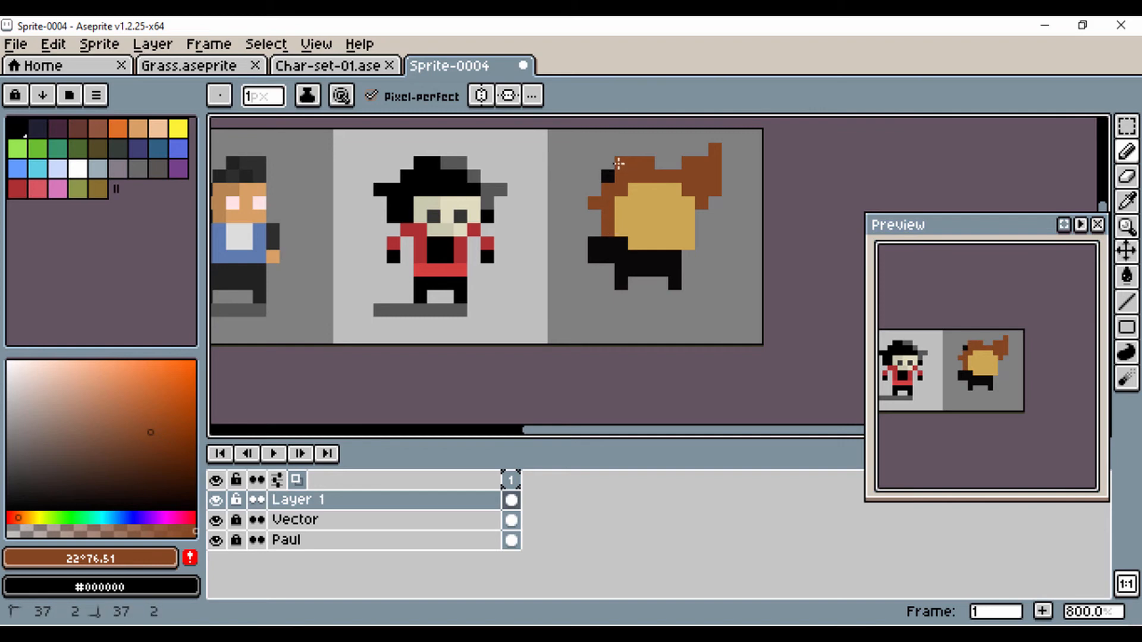
{"action": "left_click", "coordinate": [605, 177]}
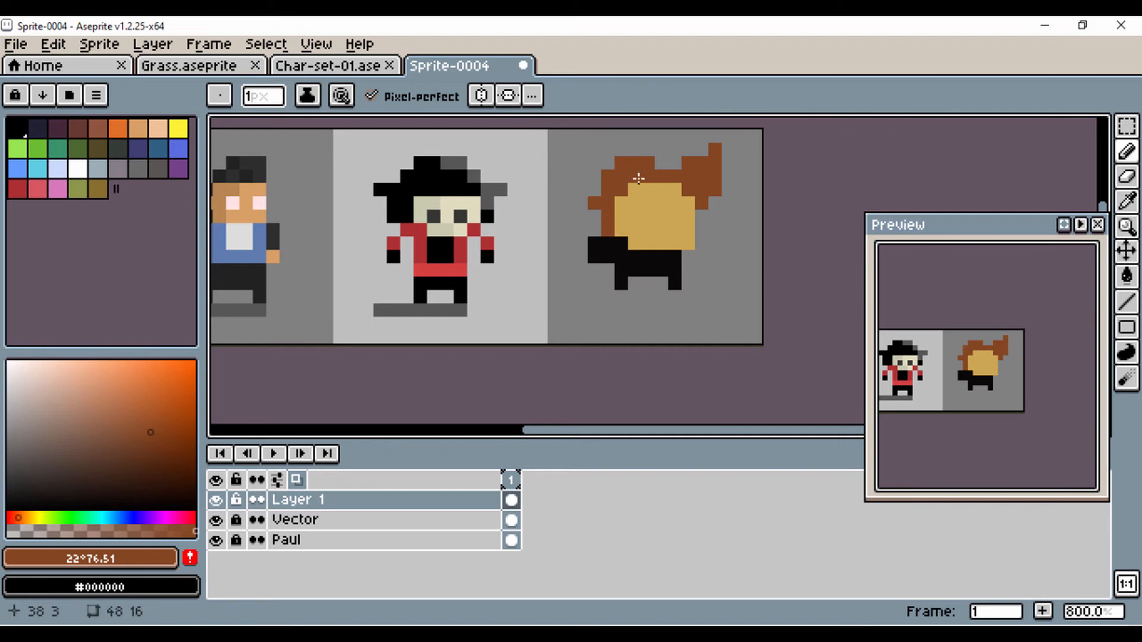
{"action": "mouse_move", "coordinate": [686, 183]}
{"action": "left_mouse_down"}
{"action": "mouse_move", "coordinate": [624, 186]}
{"action": "mouse_move", "coordinate": [604, 163]}
{"action": "left_mouse_up"}
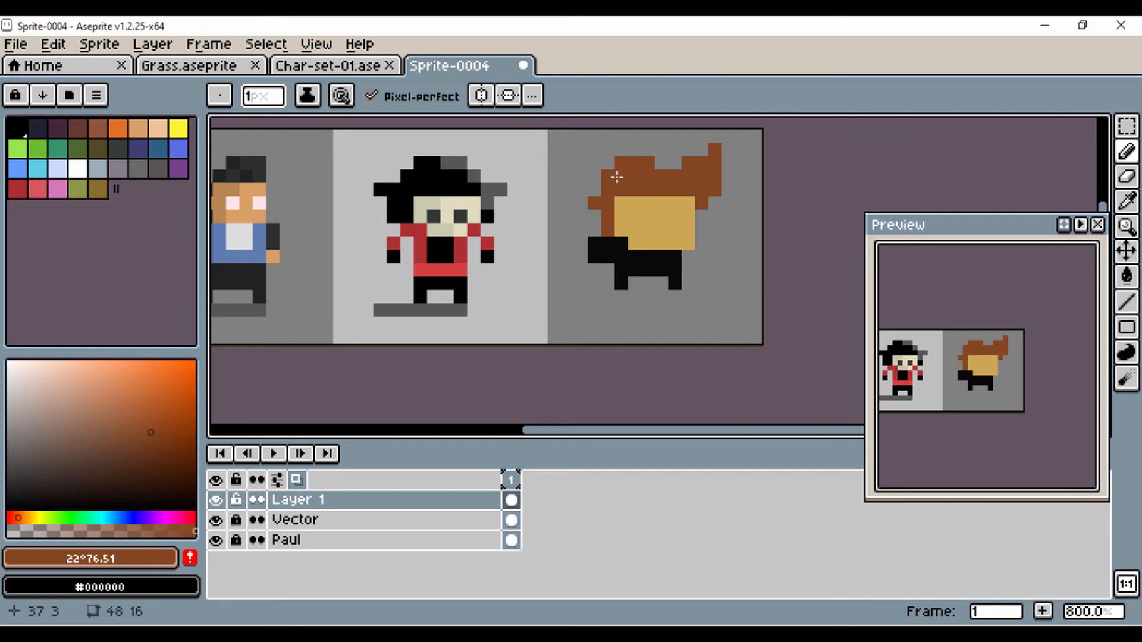
{"action": "key", "text": "ctrl+z"}
{"action": "key", "text": "ctrl+z"}
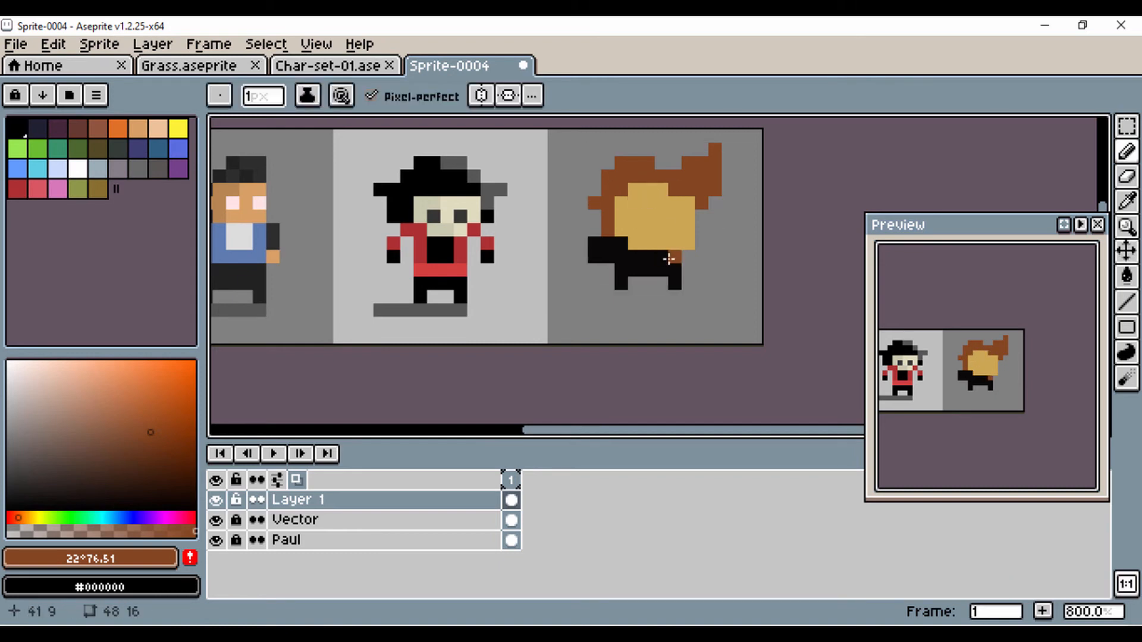
Erase the two lower tan pixels sticking out along the right edge of the third character's face.
{"action": "left_click", "coordinate": [1126, 176]}
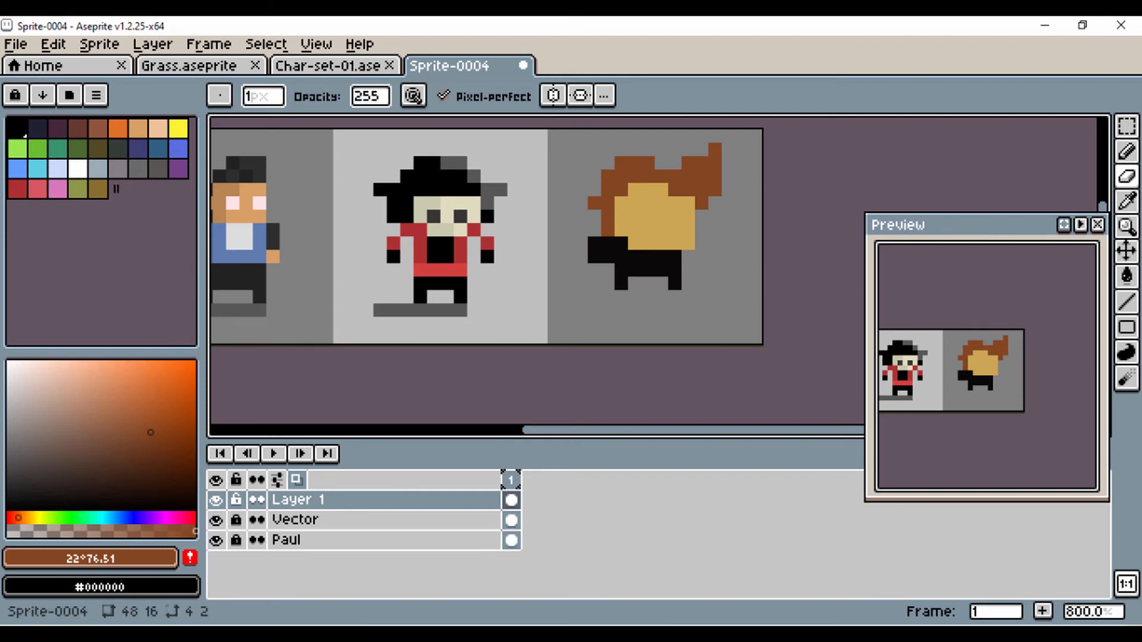
{"action": "left_click", "coordinate": [689, 242]}
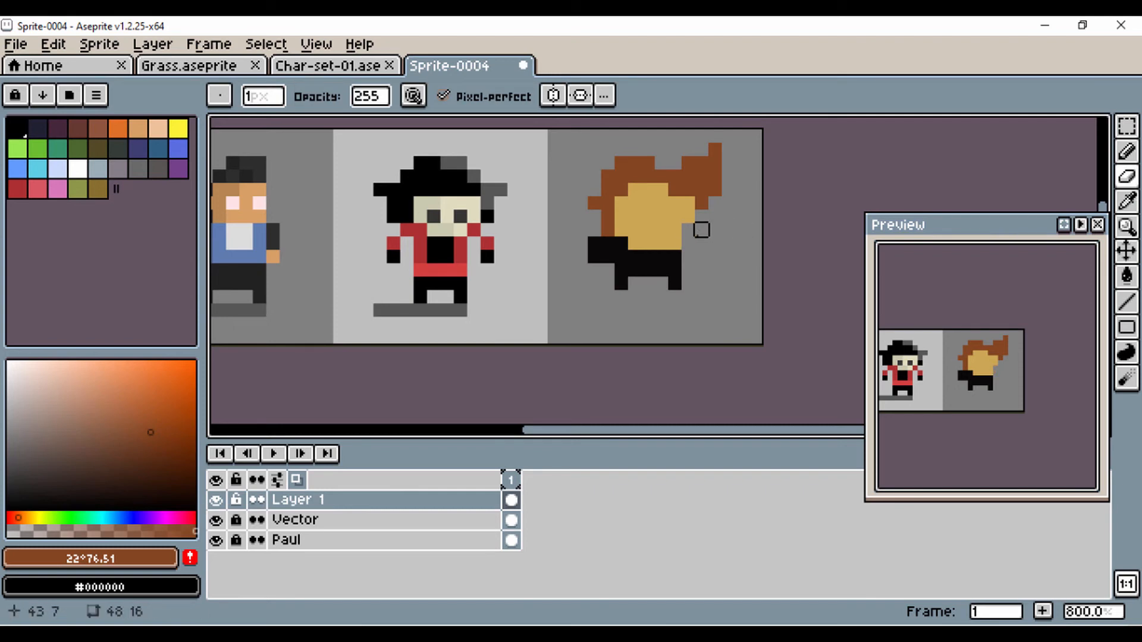
{"action": "left_click", "coordinate": [688, 217]}
Paint a 2 × 2 px hand in the face's #cba754 and recolour the body above the feet pale beige (HSV 41°, 23%, 84%).
{"action": "key", "text": "i"}
{"action": "left_click", "coordinate": [636, 210]}
{"action": "key", "text": "b"}
{"action": "left_click", "coordinate": [608, 257]}
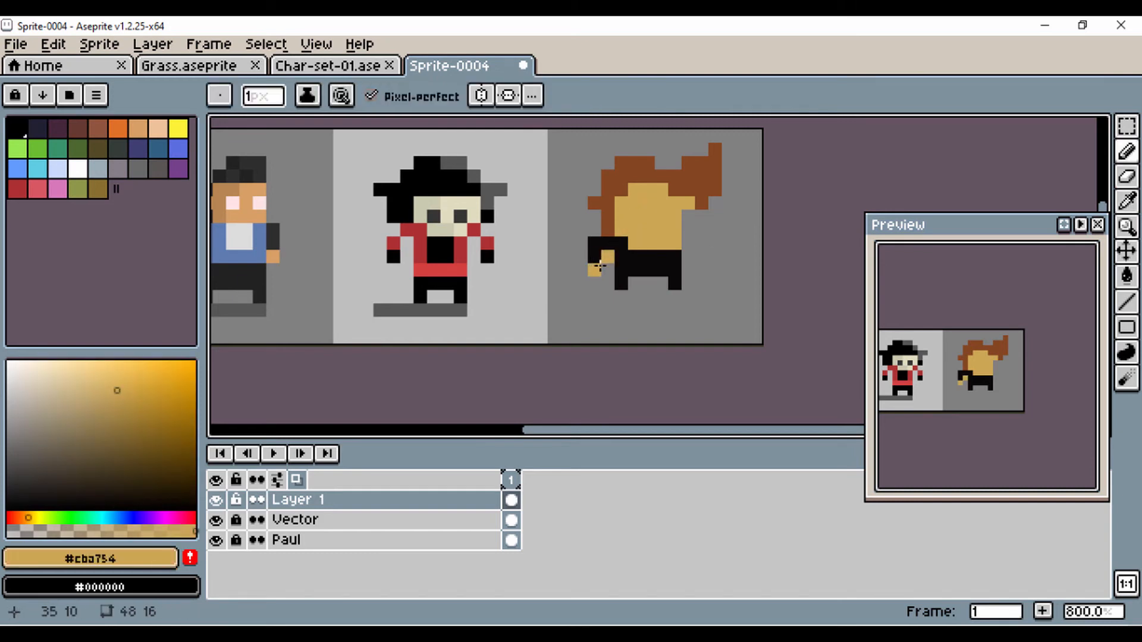
{"action": "left_click", "coordinate": [565, 266]}
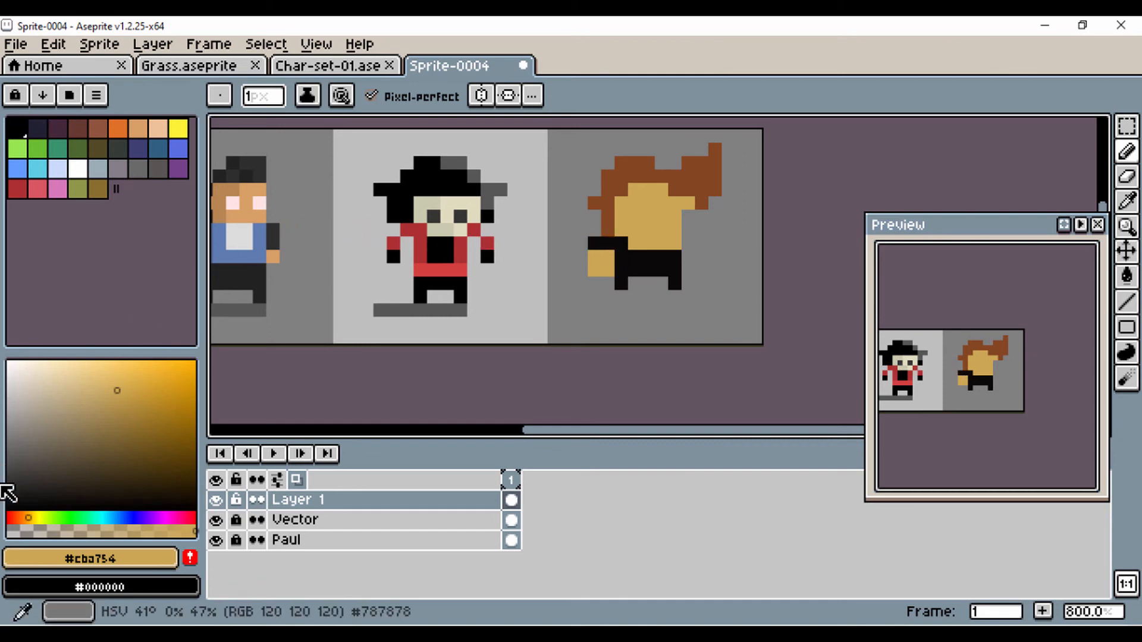
{"action": "left_click", "coordinate": [50, 383]}
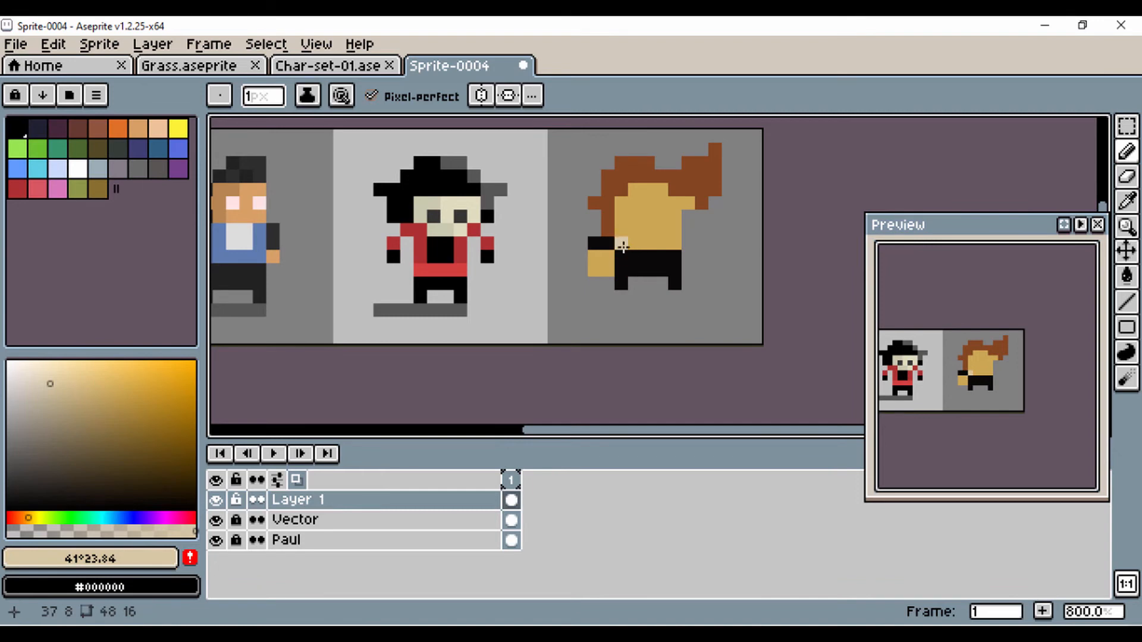
{"action": "mouse_move", "coordinate": [623, 246]}
{"action": "left_mouse_down"}
{"action": "mouse_move", "coordinate": [671, 265]}
{"action": "mouse_move", "coordinate": [638, 265]}
{"action": "left_mouse_up"}
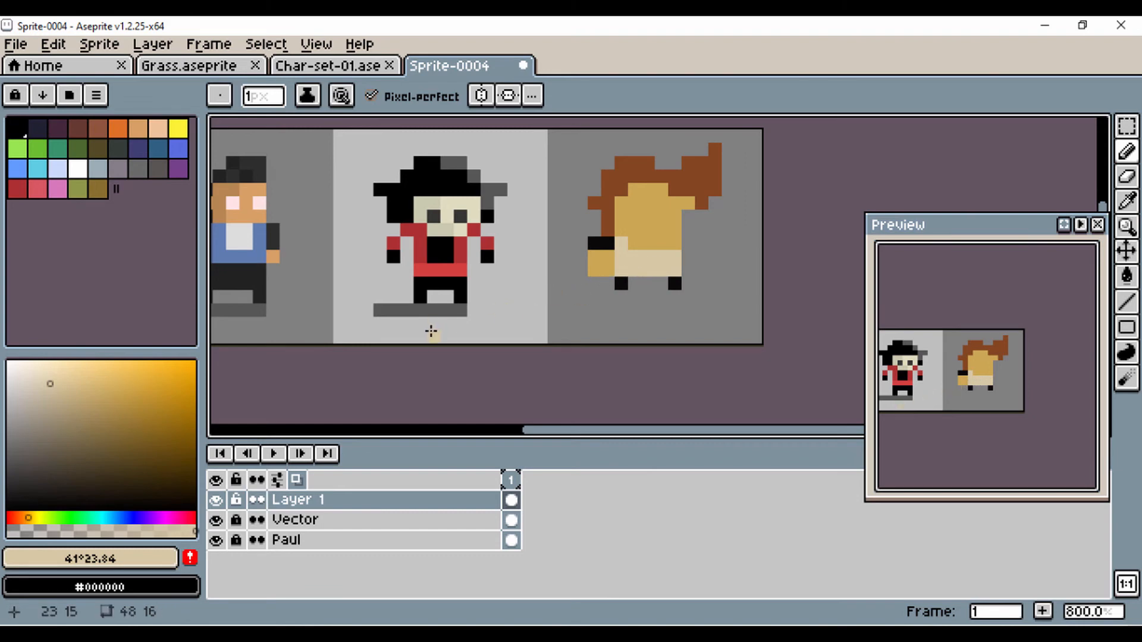
Colour the third character's two feet with the blue #5f7caf sampled from the first character's shirt.
{"action": "left_click", "coordinate": [262, 250], "text": "alt"}
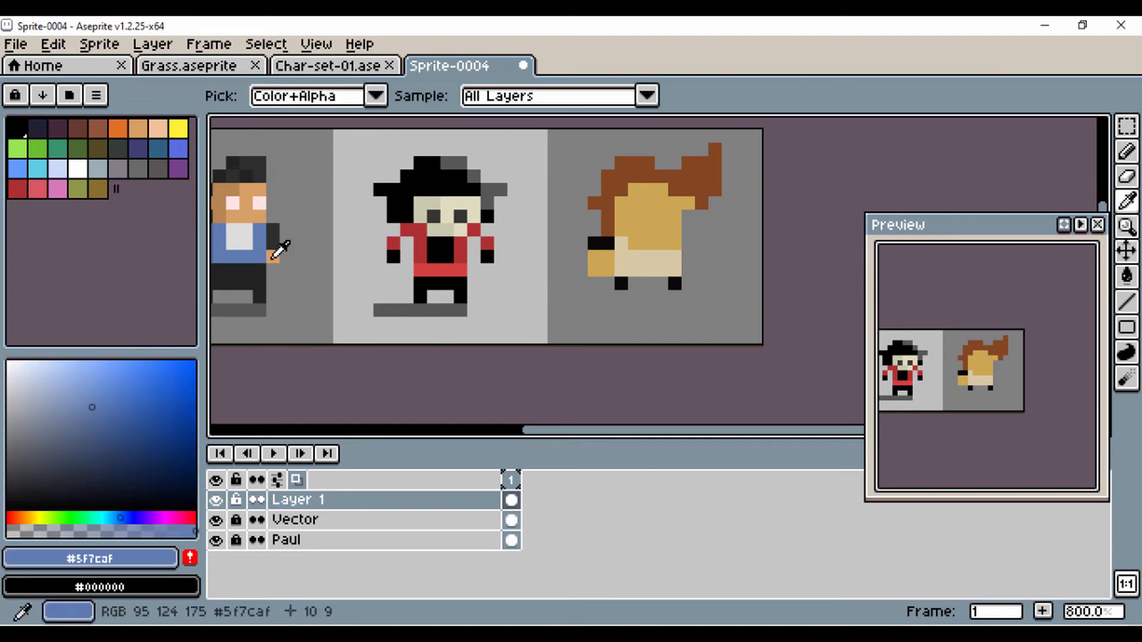
{"action": "left_click", "coordinate": [621, 284]}
{"action": "left_click", "coordinate": [674, 283]}
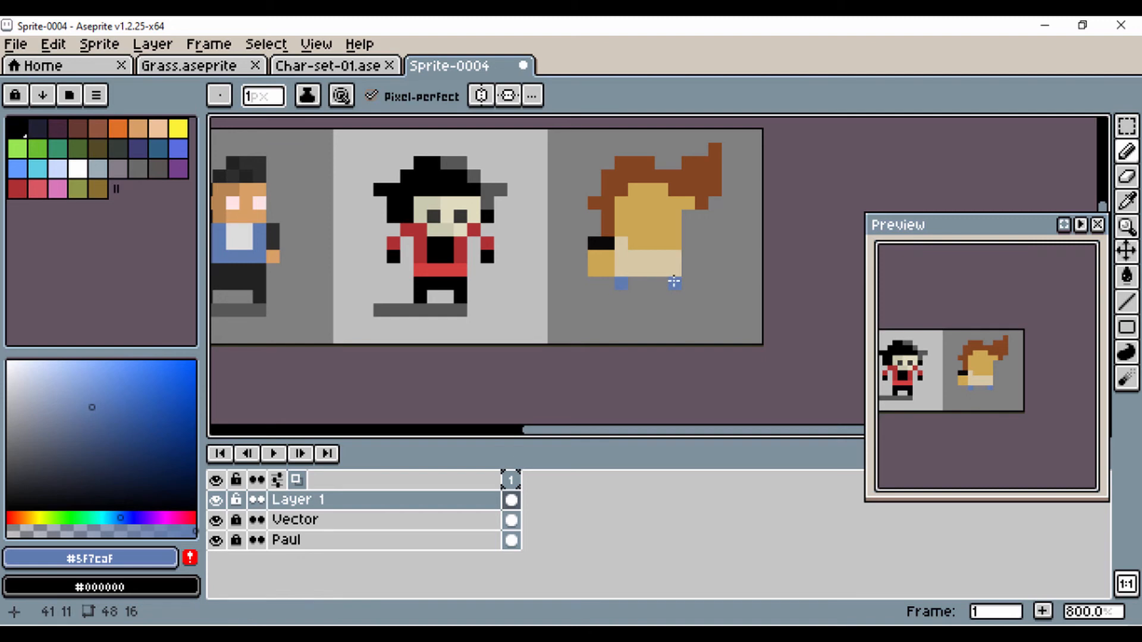
Darken the third character's feet, using slate blue (HSV 218°, 34%, 40%) for the left and darker navy (218°, 33%, 22%) for the right.
{"action": "left_click", "coordinate": [72, 449]}
{"action": "left_click", "coordinate": [657, 335]}
{"action": "key", "text": "ctrl+z"}
{"action": "left_click", "coordinate": [674, 284]}
{"action": "left_click", "coordinate": [635, 284]}
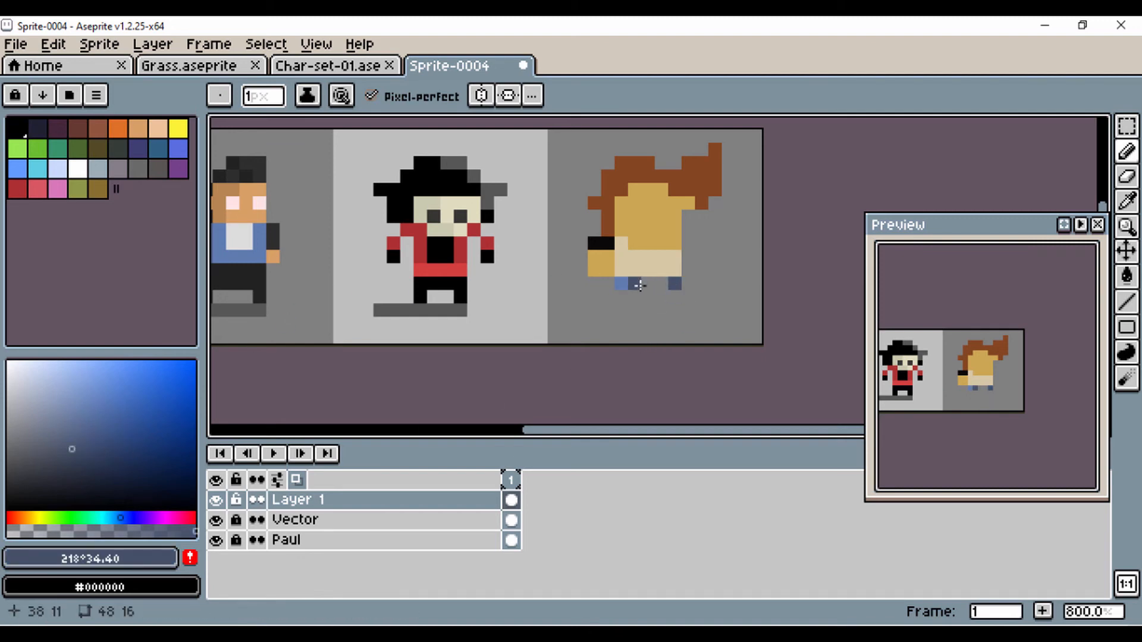
{"action": "left_click", "coordinate": [69, 475]}
{"action": "left_click", "coordinate": [675, 309]}
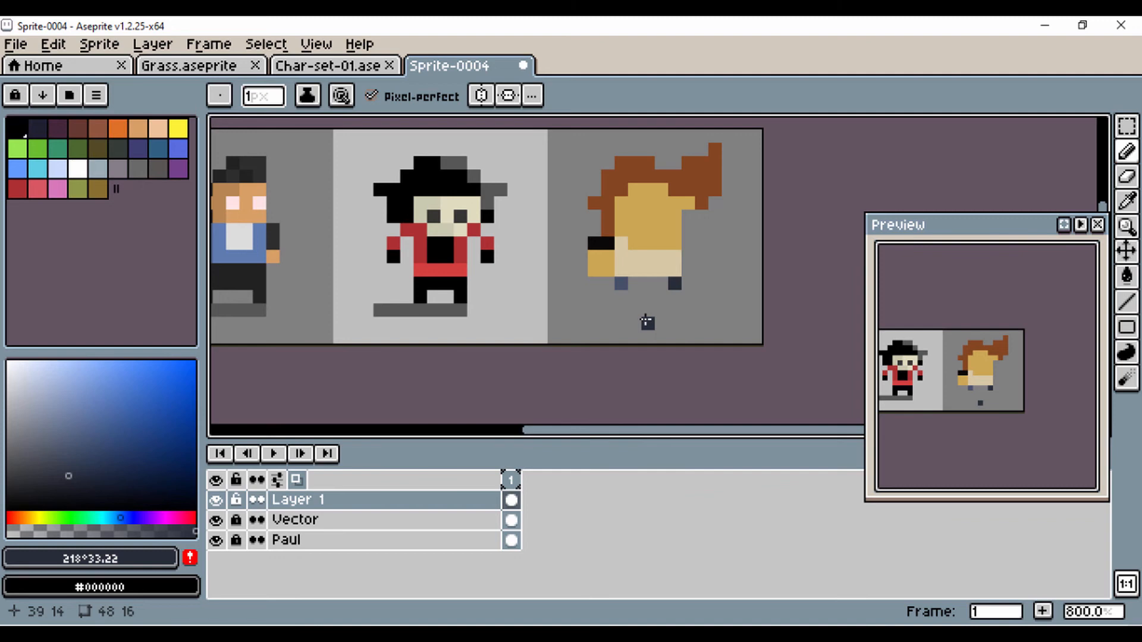
{"action": "scroll", "coordinate": [645, 320], "scroll_direction": "up", "scroll_amount": 3}
{"action": "scroll", "coordinate": [645, 320], "scroll_direction": "down", "scroll_amount": 3}
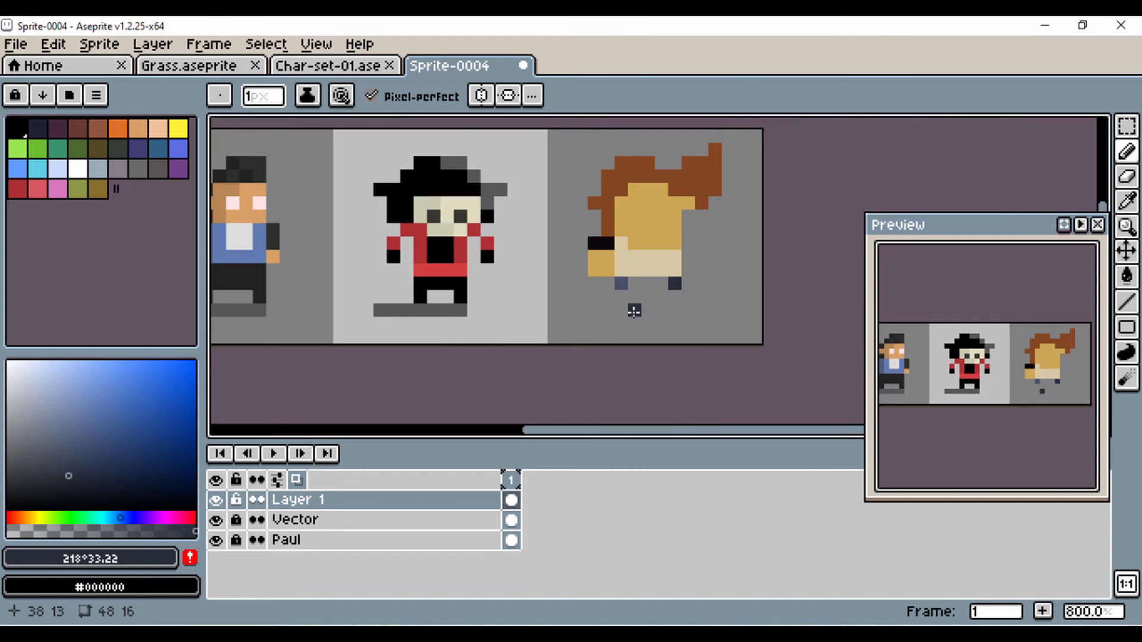
{"action": "left_click_drag", "start_coordinate": [596, 307], "coordinate": [712, 288]}
{"action": "scroll", "coordinate": [333, 279], "scroll_direction": "up", "scroll_amount": 3}
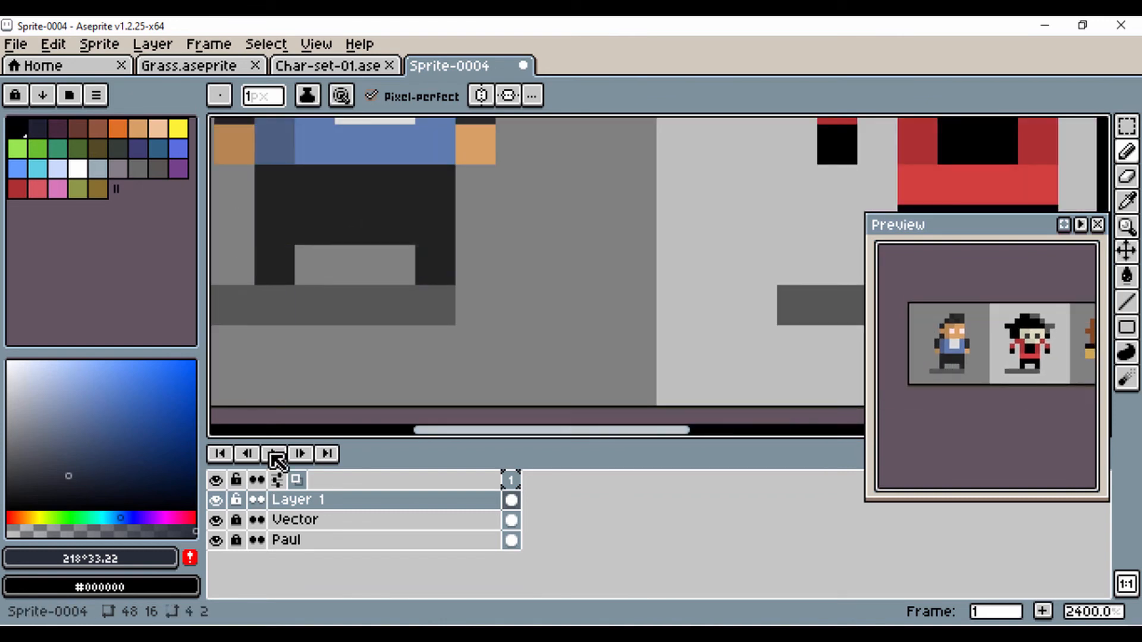
Unlock the first character's layer and recolour the right foot a lighter dark grey (HSV 0°, 1%, 21%).
{"action": "left_click", "coordinate": [293, 540]}
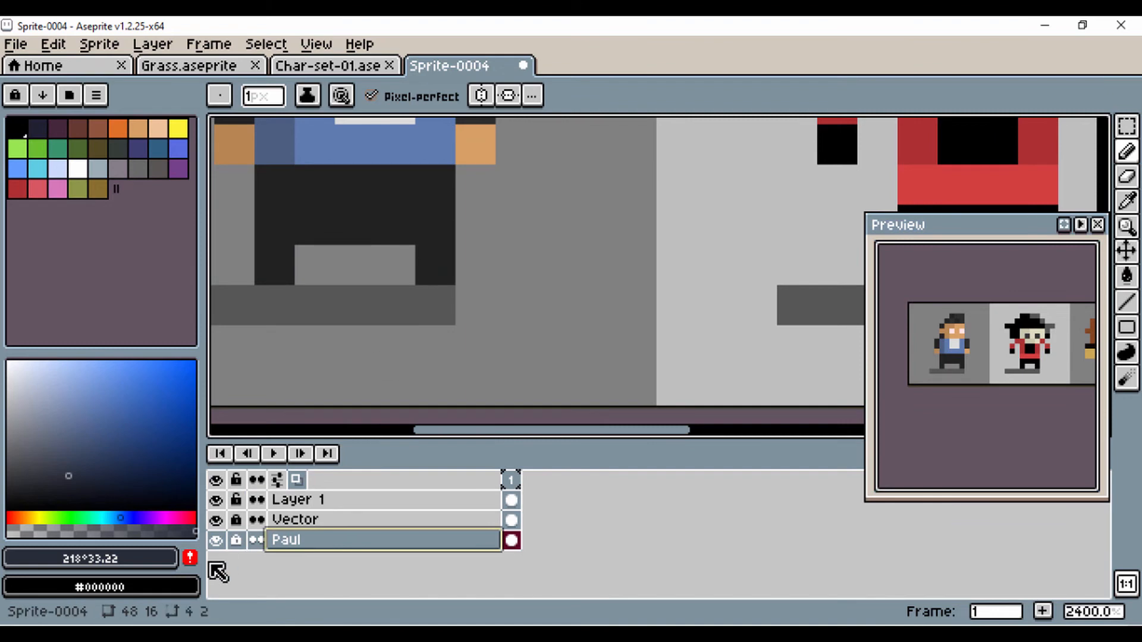
{"action": "left_click", "coordinate": [236, 540]}
{"action": "left_click", "coordinate": [404, 378]}
{"action": "key", "text": "ctrl+z"}
{"action": "key", "text": "i"}
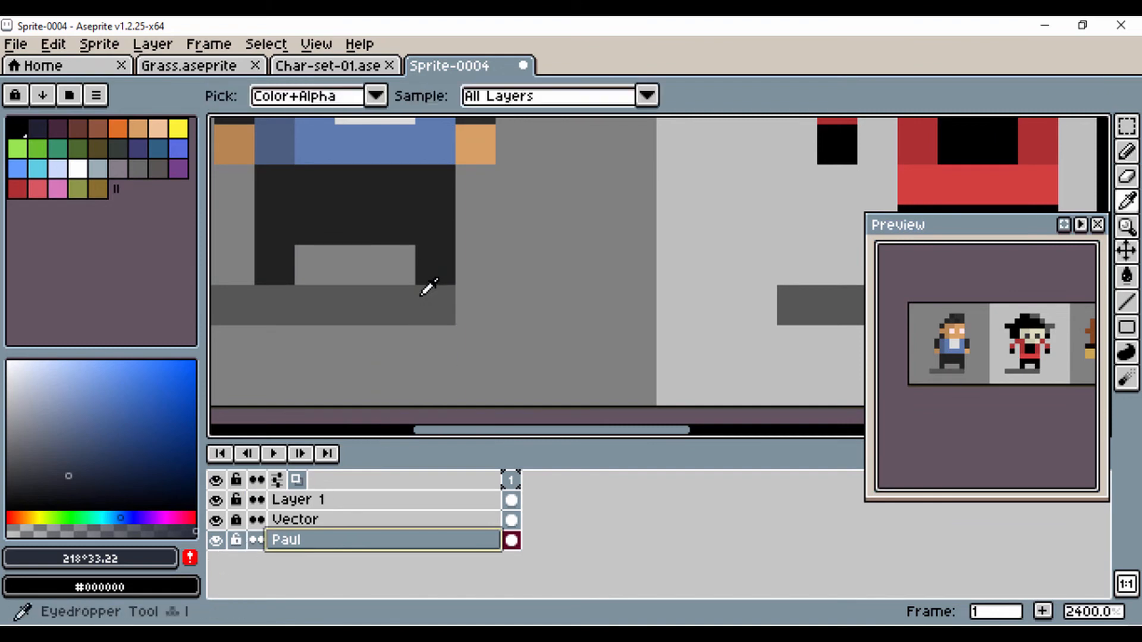
{"action": "left_click", "coordinate": [429, 256]}
{"action": "left_click", "coordinate": [10, 478]}
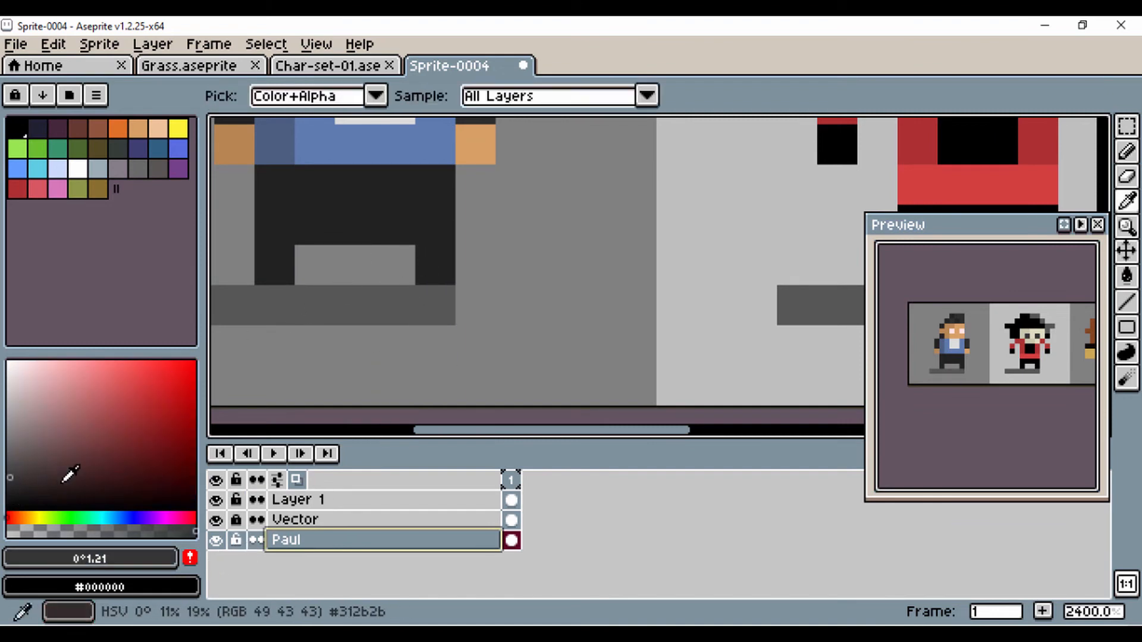
{"action": "key", "text": "b"}
Unlock the Vector layer and repaint the second character's black trousers and feet in near-black (HSV 0°, 0%, 6%).
{"action": "scroll", "coordinate": [594, 293], "scroll_direction": "right", "scroll_amount": 3}
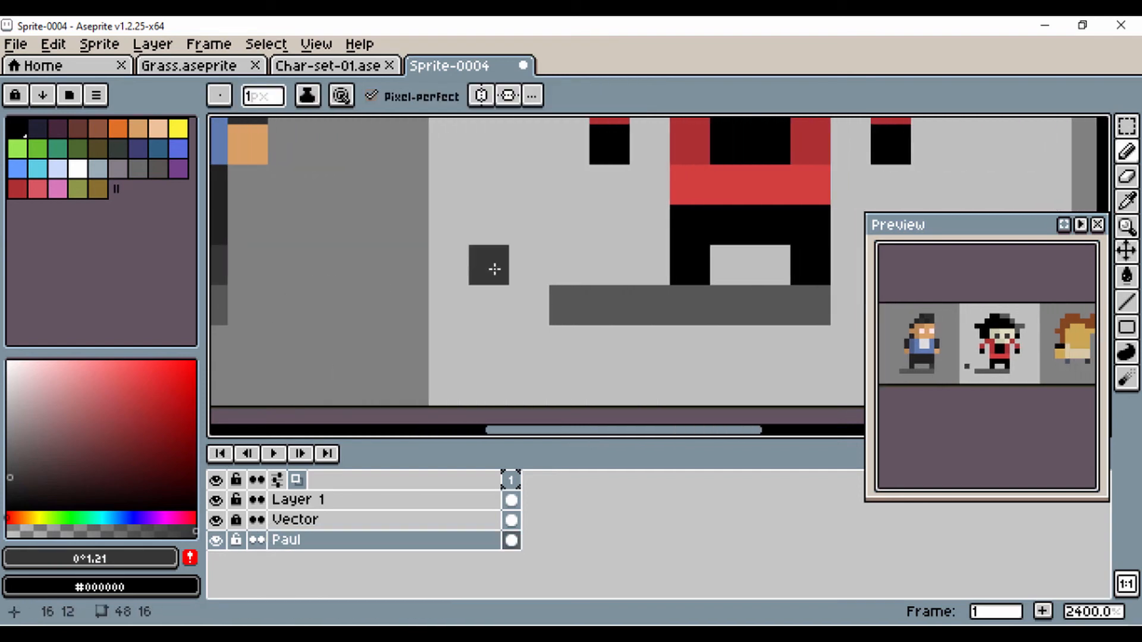
{"action": "scroll", "coordinate": [611, 264], "scroll_direction": "right", "scroll_amount": 3}
{"action": "left_click", "coordinate": [330, 520]}
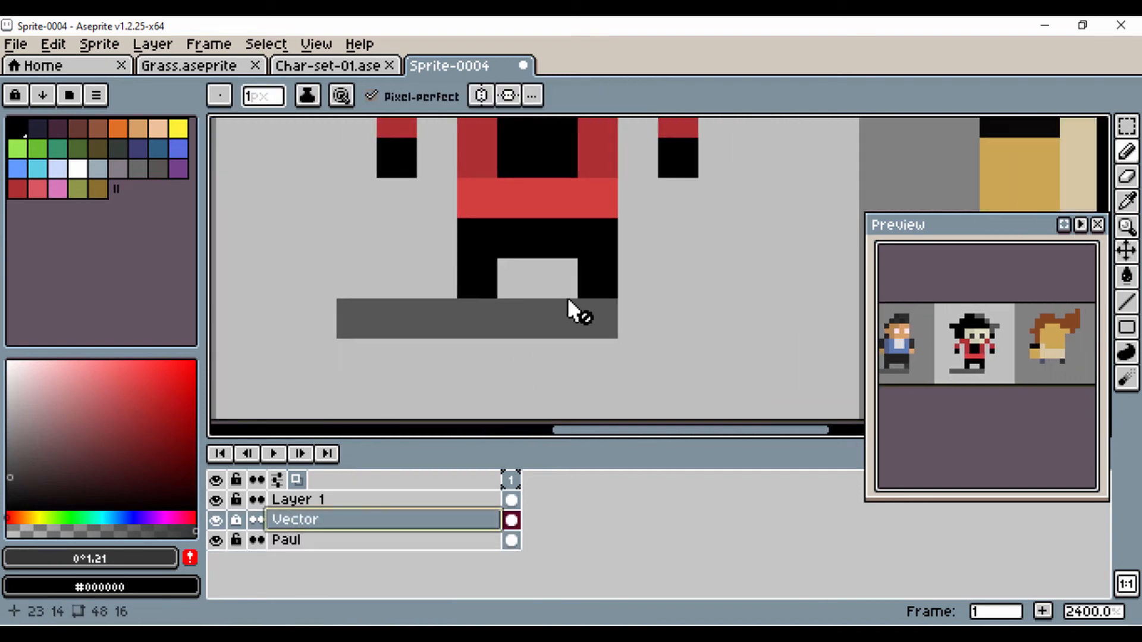
{"action": "key", "text": "i"}
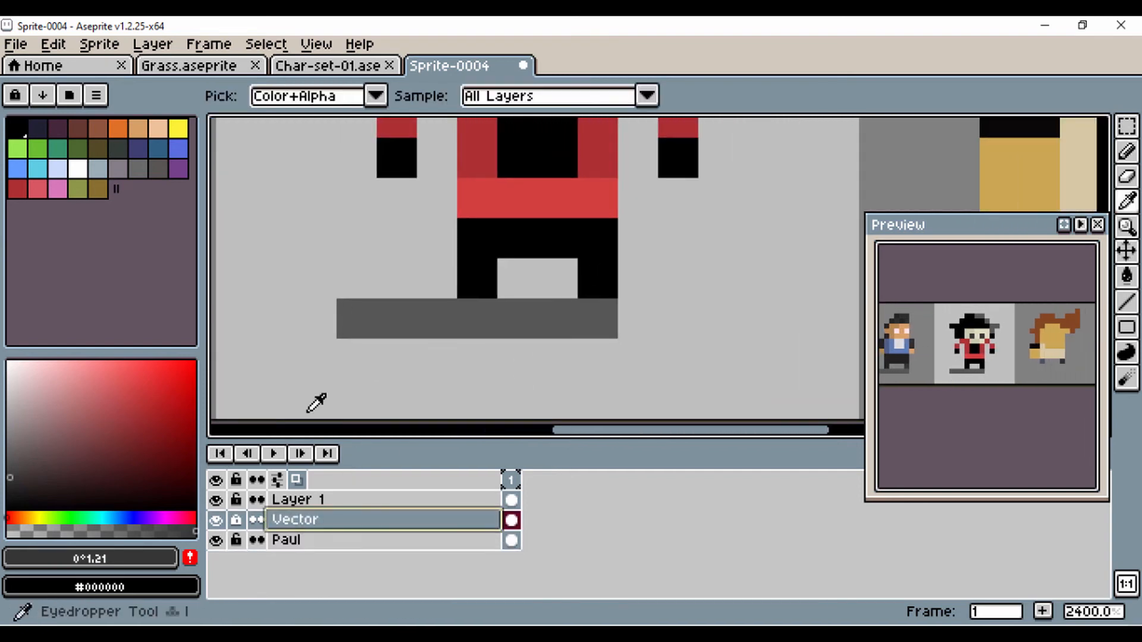
{"action": "left_click", "coordinate": [238, 521]}
{"action": "left_click", "coordinate": [595, 285]}
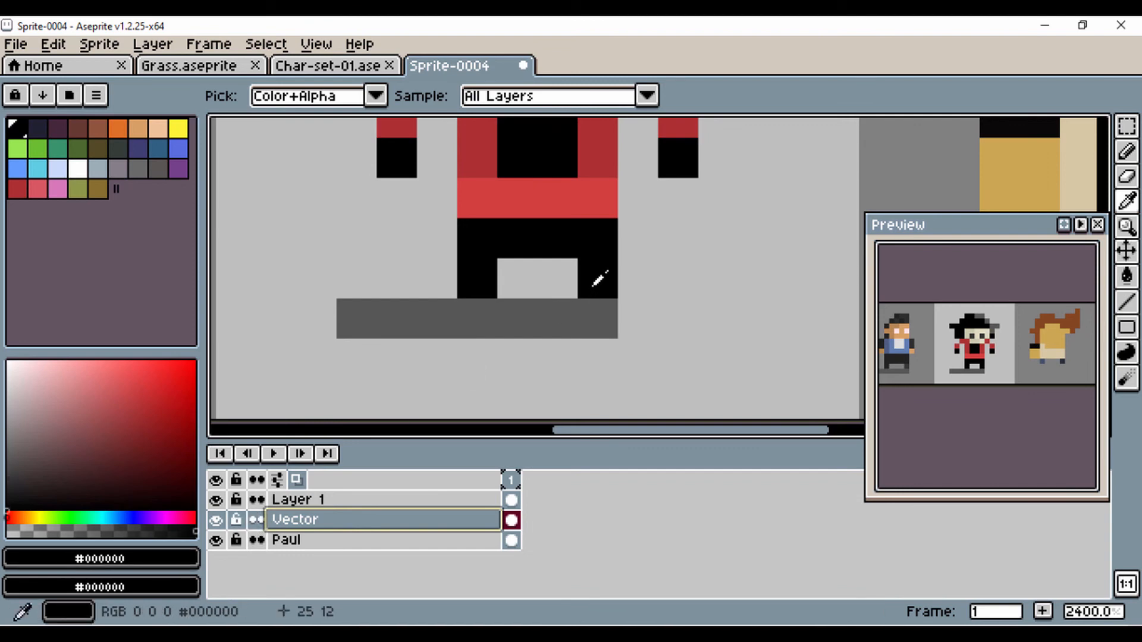
{"action": "left_click", "coordinate": [8, 500]}
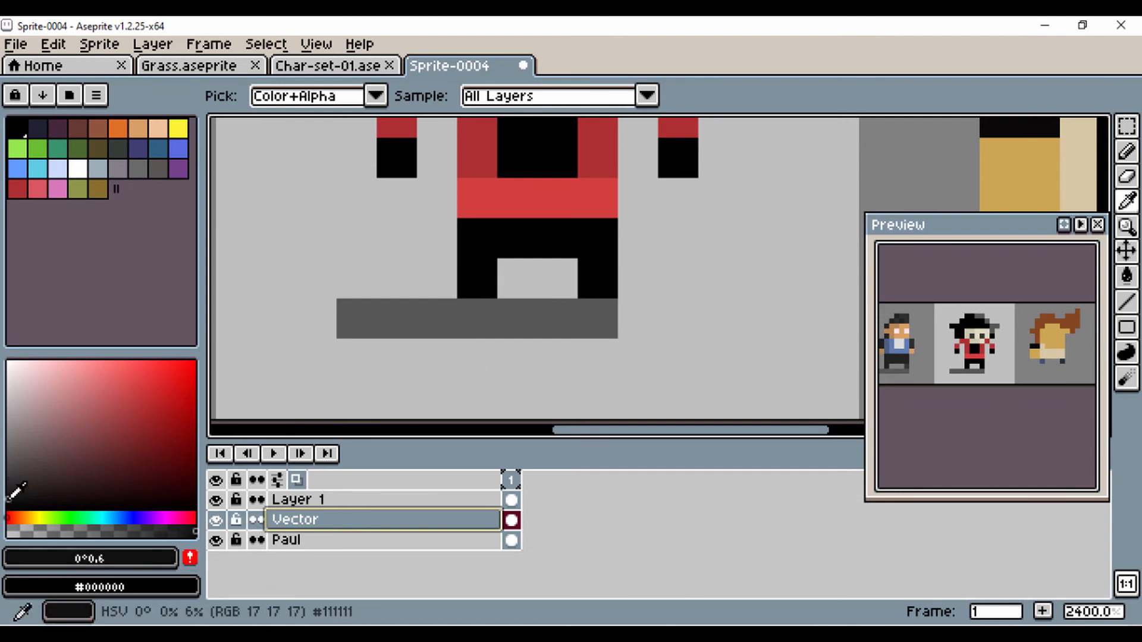
{"action": "key", "text": "b"}
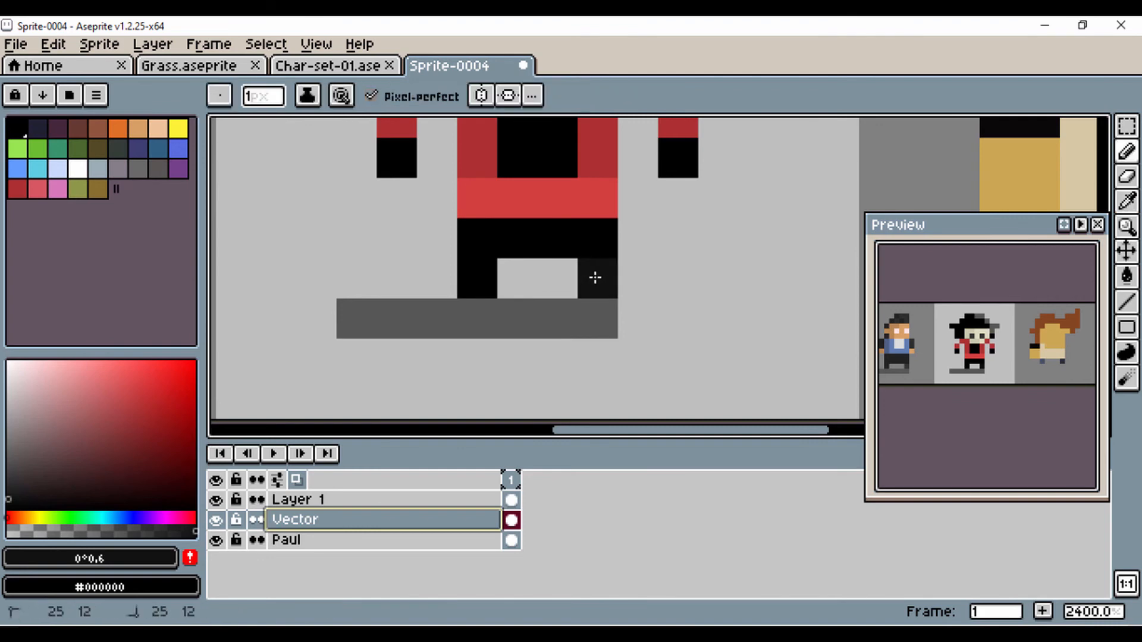
{"action": "mouse_move", "coordinate": [559, 242]}
{"action": "left_mouse_down"}
{"action": "mouse_move", "coordinate": [494, 242]}
{"action": "mouse_move", "coordinate": [529, 324]}
{"action": "left_mouse_up"}
{"action": "left_click", "coordinate": [590, 243]}
{"action": "left_click", "coordinate": [484, 273]}
Repaint the second character's two hands and the black shirt front in the same near-black.
{"action": "left_click", "coordinate": [408, 252]}
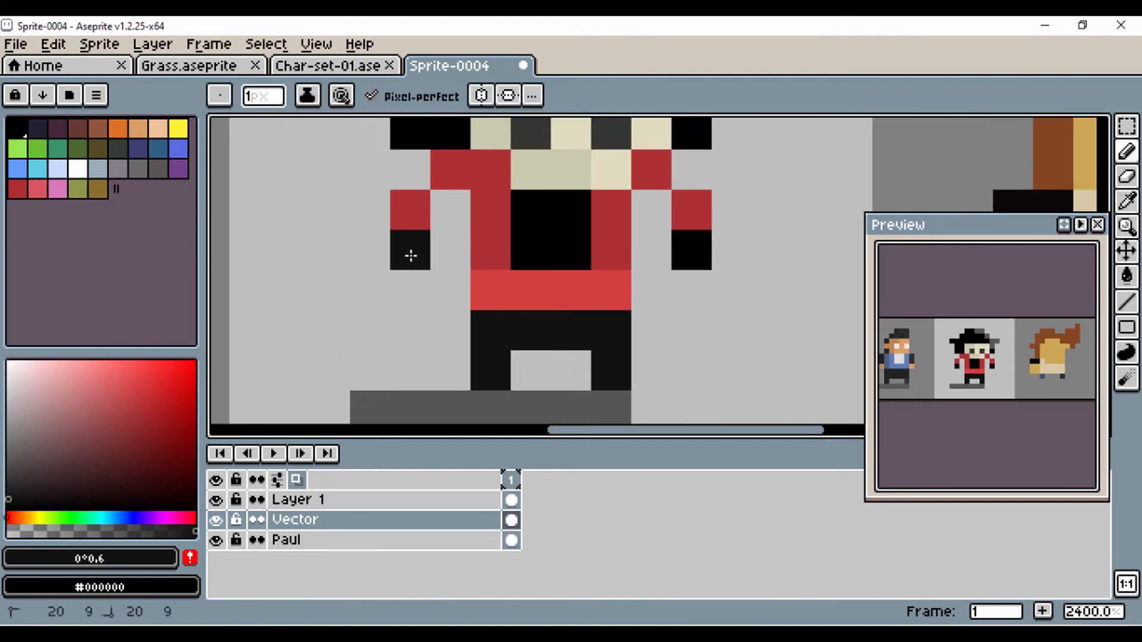
{"action": "mouse_move", "coordinate": [523, 218]}
{"action": "left_mouse_down"}
{"action": "mouse_move", "coordinate": [576, 222]}
{"action": "mouse_move", "coordinate": [535, 251]}
{"action": "left_mouse_up"}
{"action": "left_click", "coordinate": [686, 250]}
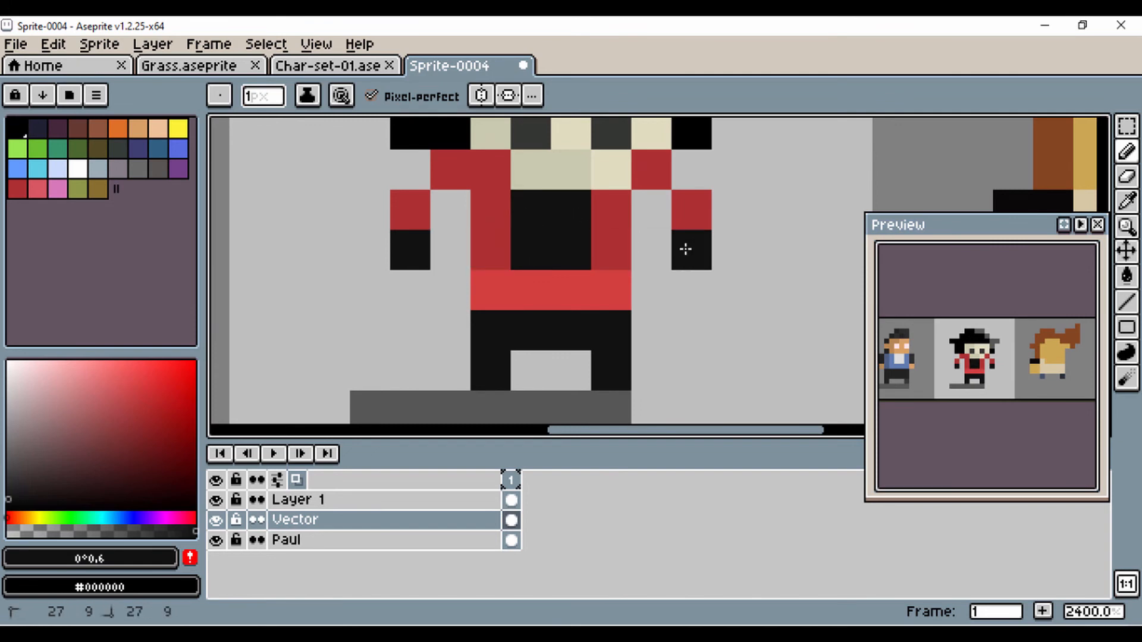
Repaint the black areas of the second character's hat and hair in the same near-black.
{"action": "mouse_move", "coordinate": [612, 211]}
{"action": "left_mouse_down"}
{"action": "mouse_move", "coordinate": [655, 293]}
{"action": "mouse_move", "coordinate": [664, 348]}
{"action": "left_mouse_up"}
{"action": "left_click_drag", "start_coordinate": [495, 274], "coordinate": [498, 188]}
{"action": "mouse_move", "coordinate": [461, 265]}
{"action": "left_mouse_down"}
{"action": "mouse_move", "coordinate": [471, 189]}
{"action": "mouse_move", "coordinate": [420, 186]}
{"action": "left_mouse_up"}
{"action": "mouse_move", "coordinate": [502, 146]}
{"action": "left_mouse_down"}
{"action": "mouse_move", "coordinate": [680, 148]}
{"action": "mouse_move", "coordinate": [698, 185]}
{"action": "mouse_move", "coordinate": [536, 185]}
{"action": "left_mouse_up"}
{"action": "mouse_move", "coordinate": [536, 185]}
{"action": "left_mouse_down"}
{"action": "mouse_move", "coordinate": [538, 275]}
{"action": "mouse_move", "coordinate": [483, 200]}
{"action": "left_mouse_up"}
{"action": "left_click", "coordinate": [553, 201]}
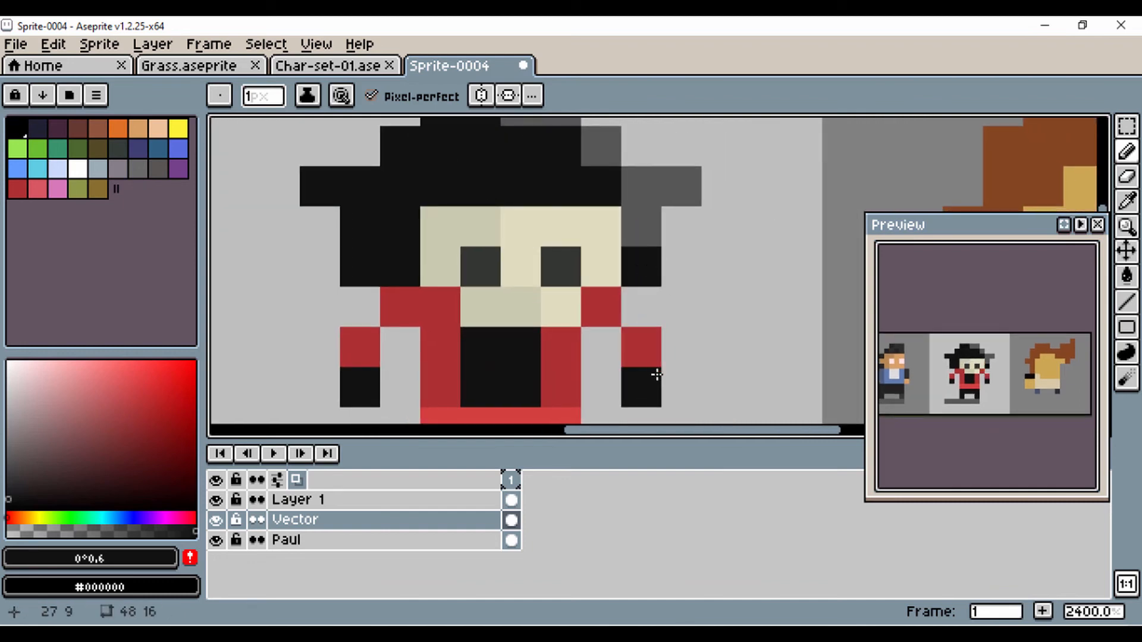
Lighten the second character's right foot to dark grey (HSV 0°, 0%, 20%).
{"action": "mouse_move", "coordinate": [518, 341]}
{"action": "left_mouse_down"}
{"action": "mouse_move", "coordinate": [510, 224]}
{"action": "mouse_move", "coordinate": [530, 136]}
{"action": "left_mouse_up"}
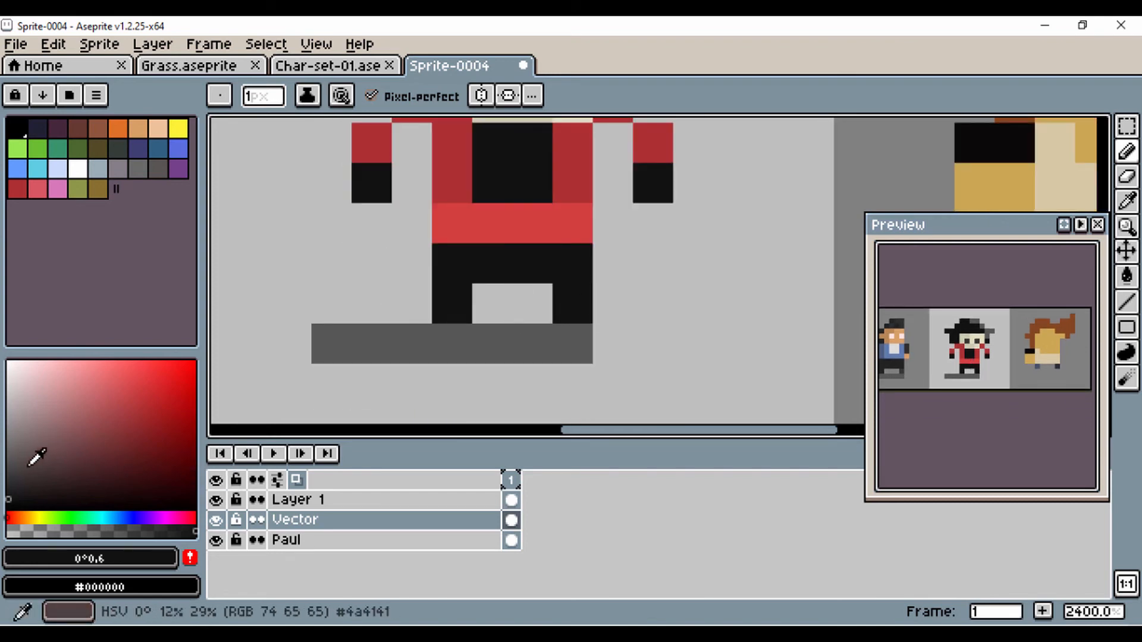
{"action": "left_click", "coordinate": [8, 468]}
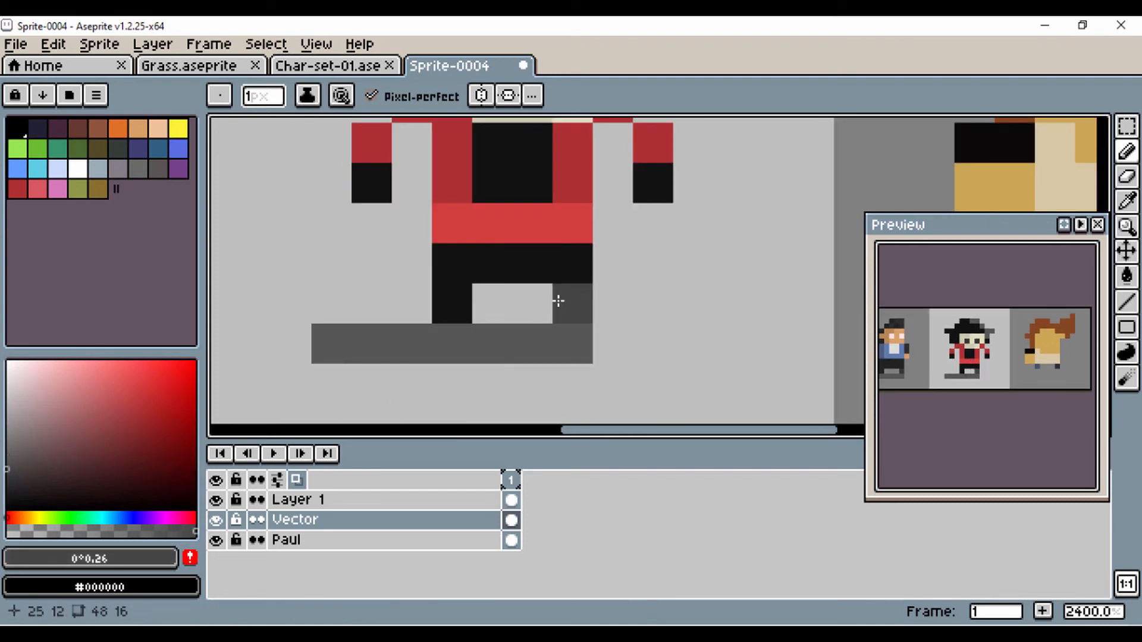
{"action": "left_click", "coordinate": [7, 479]}
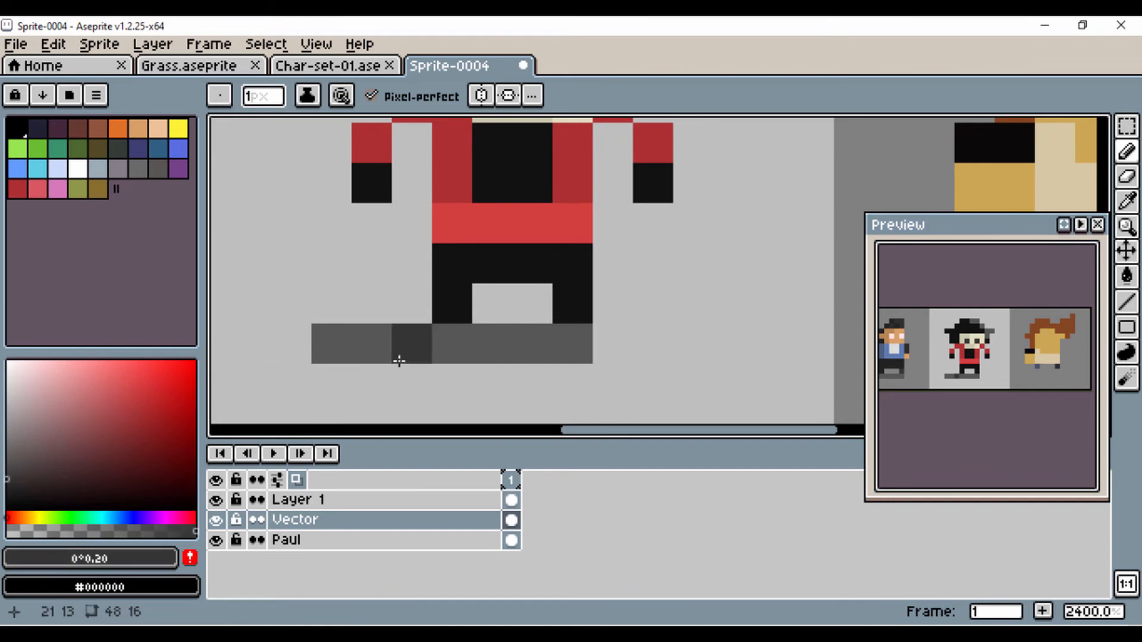
On Layer 1, paint two 2 × 2 px off-white eyes (HSV 0°, 3%, 84%) on the third character's face.
{"action": "scroll", "coordinate": [806, 229], "scroll_direction": "down", "scroll_amount": 5}
{"action": "left_click_drag", "start_coordinate": [769, 266], "coordinate": [516, 331]}
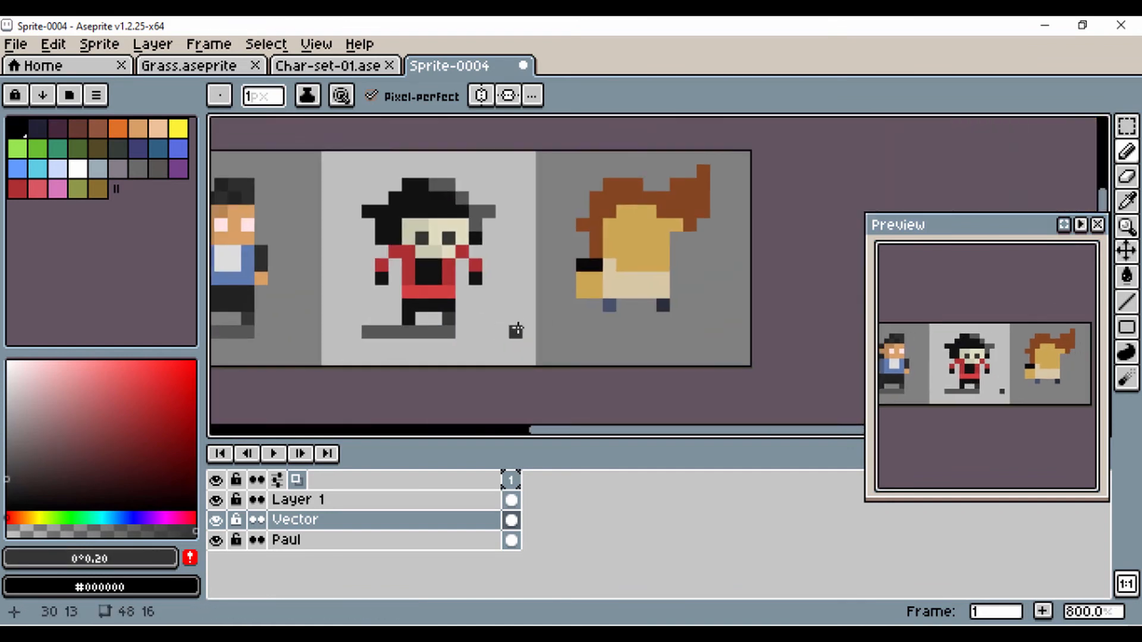
{"action": "scroll", "coordinate": [515, 330], "scroll_direction": "up", "scroll_amount": 1}
{"action": "left_click", "coordinate": [306, 502]}
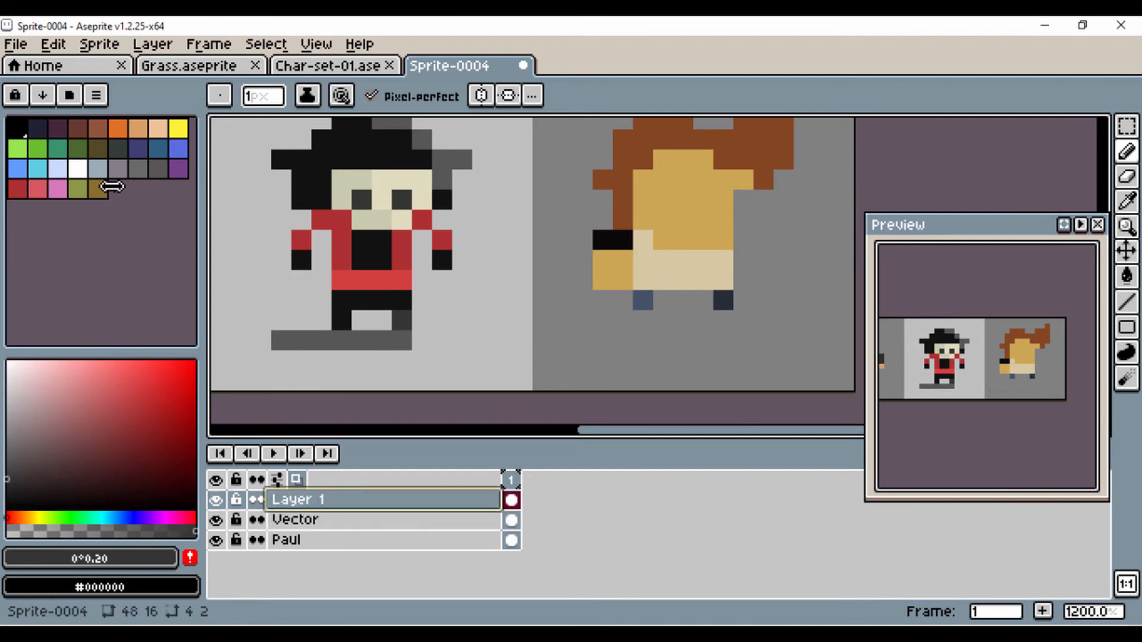
{"action": "left_click", "coordinate": [37, 361]}
{"action": "mouse_move", "coordinate": [36, 361]}
{"action": "left_mouse_down"}
{"action": "mouse_move", "coordinate": [39, 351]}
{"action": "mouse_move", "coordinate": [48, 359]}
{"action": "mouse_move", "coordinate": [30, 351]}
{"action": "mouse_move", "coordinate": [22, 386]}
{"action": "mouse_move", "coordinate": [13, 383]}
{"action": "left_mouse_up"}
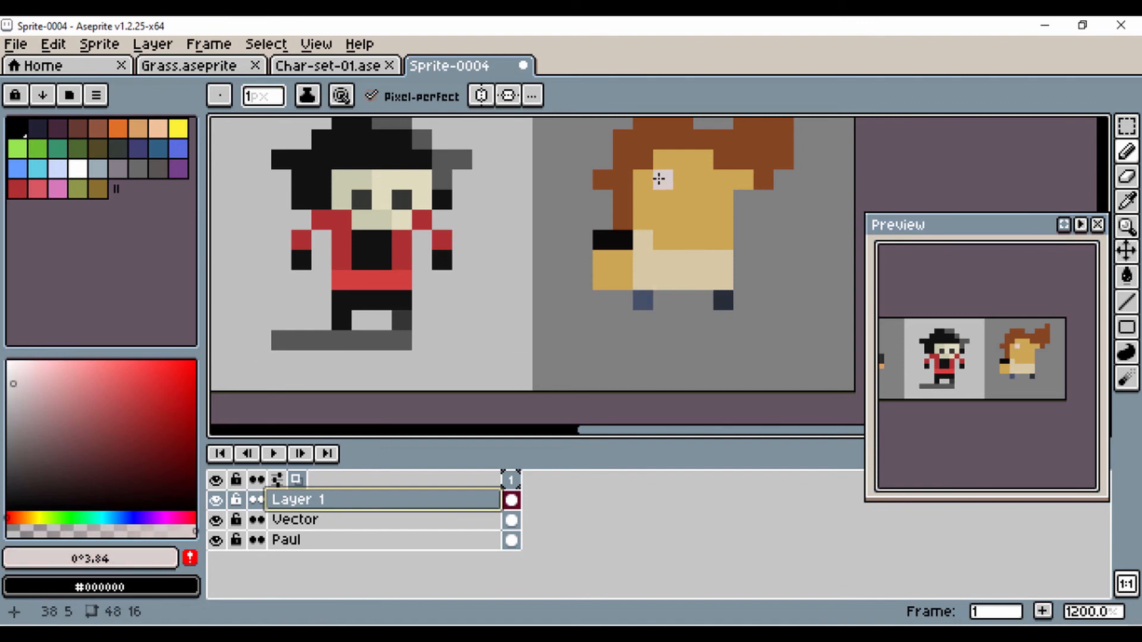
{"action": "left_click_drag", "start_coordinate": [659, 179], "coordinate": [642, 192]}
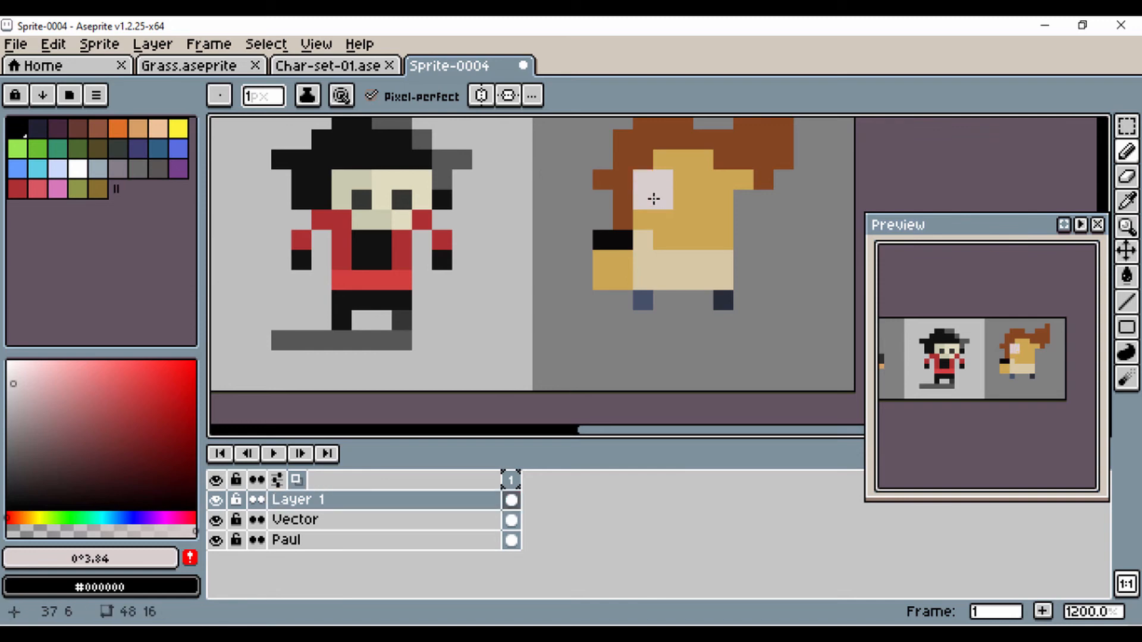
{"action": "left_click", "coordinate": [719, 198]}
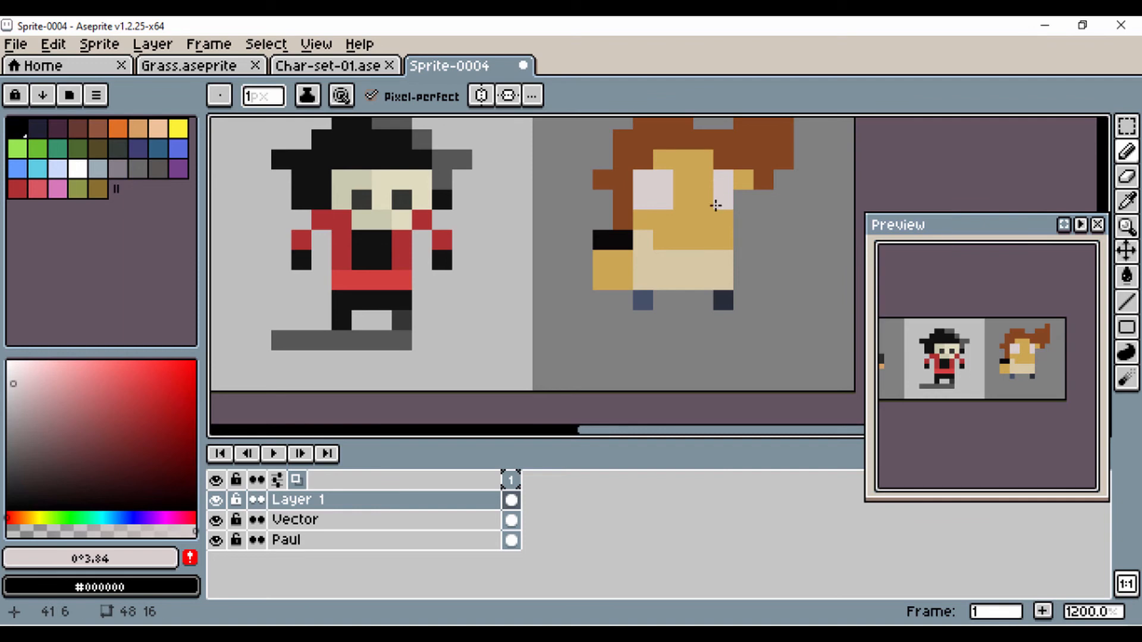
{"action": "left_click", "coordinate": [706, 188]}
{"action": "left_click", "coordinate": [708, 200]}
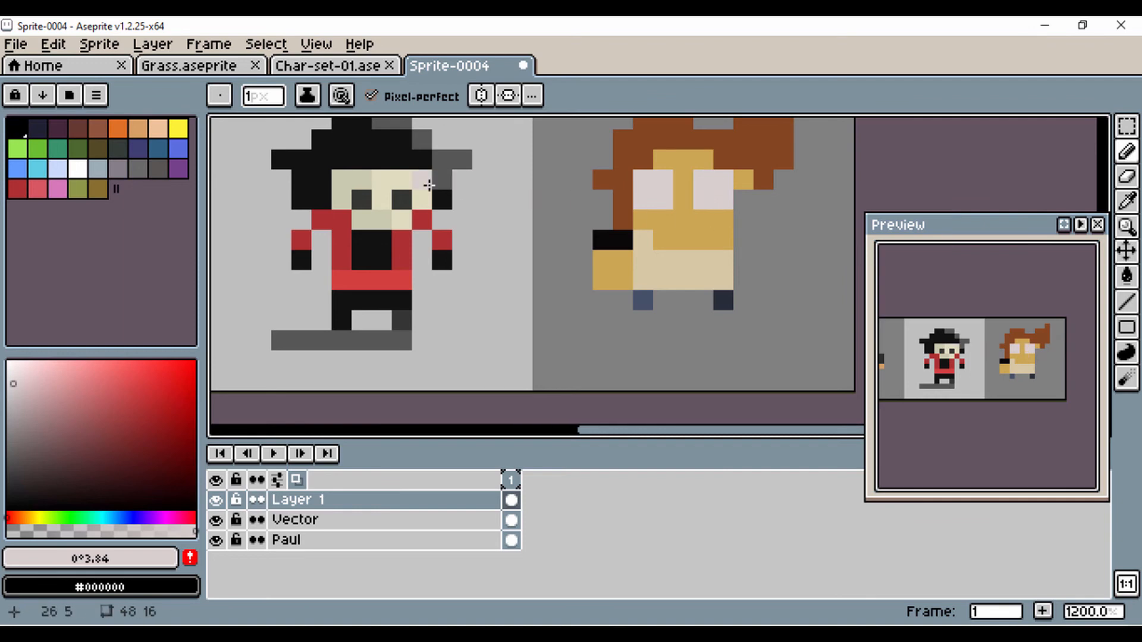
Paint a 1 × 2 px grey pupil (HSV 0°, 0%, 25%) in the right half of each of the third character's eyes.
{"action": "left_click_drag", "start_coordinate": [24, 464], "coordinate": [7, 472]}
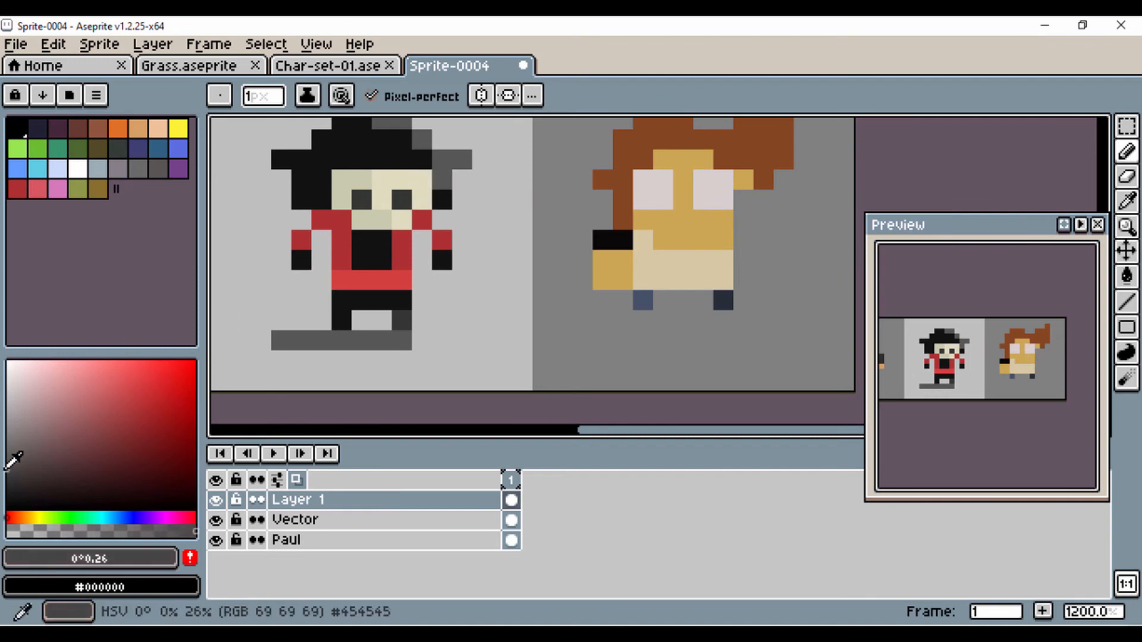
{"action": "left_click", "coordinate": [664, 179]}
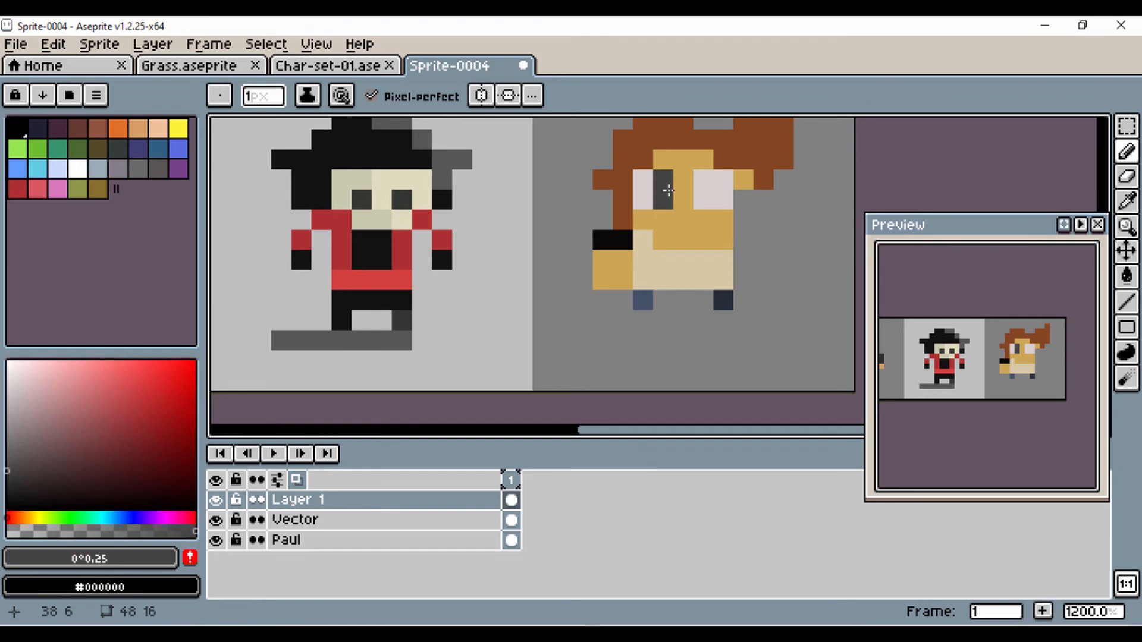
{"action": "left_click", "coordinate": [669, 192]}
{"action": "left_click", "coordinate": [720, 179]}
{"action": "left_click", "coordinate": [722, 195]}
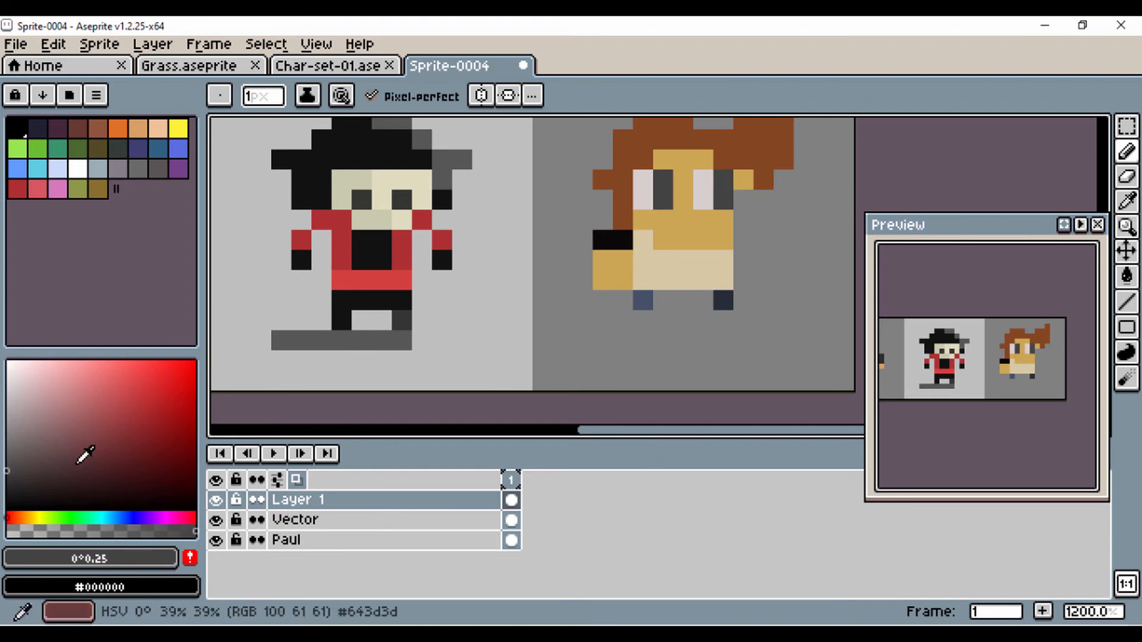
Paint both of the third character's 1 × 2 px pupils in a very dark grey (HSV 0°, 6%, 14%).
{"action": "left_click", "coordinate": [19, 487]}
{"action": "left_click", "coordinate": [751, 241]}
{"action": "left_click", "coordinate": [665, 179]}
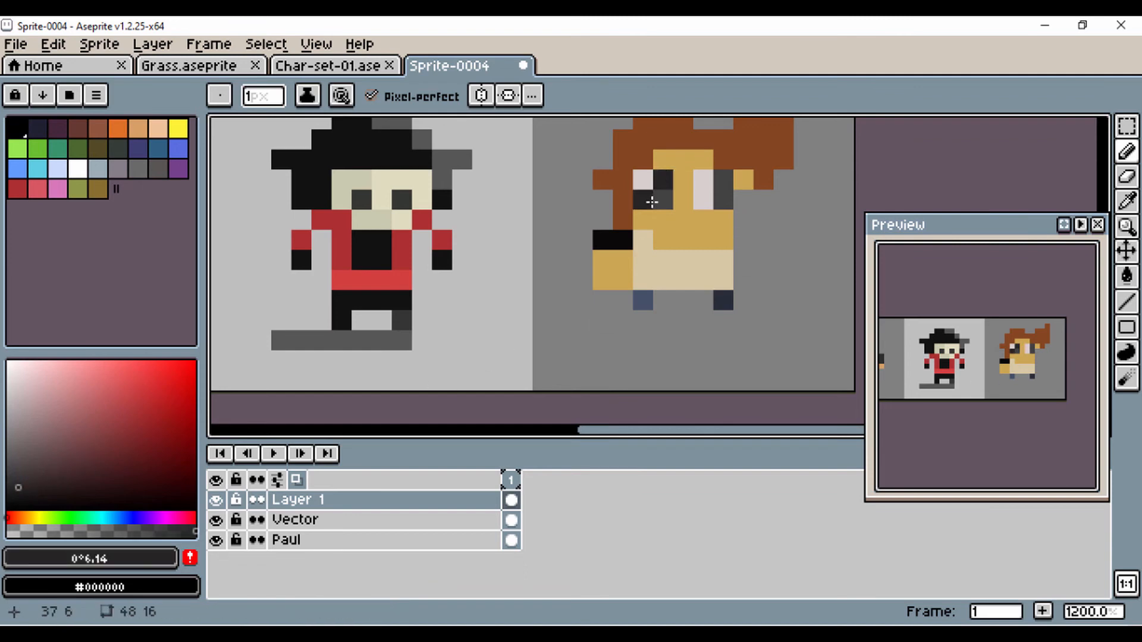
{"action": "left_click", "coordinate": [658, 201]}
{"action": "left_click", "coordinate": [729, 182]}
{"action": "left_click", "coordinate": [729, 194]}
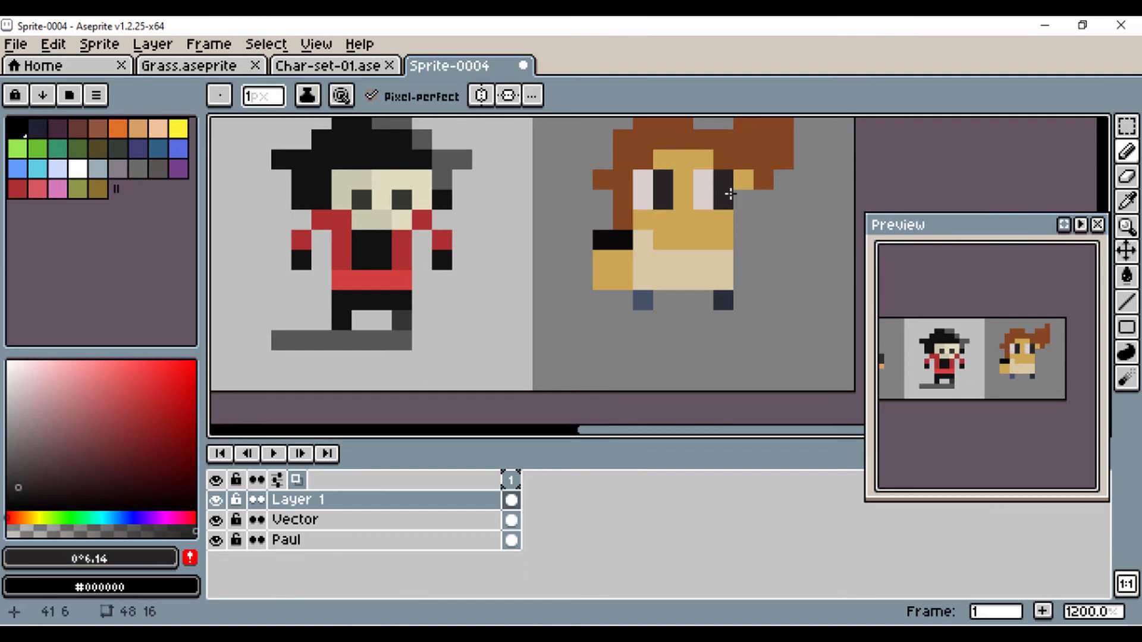
Sample the off-white #d7cfcf from the third character's eye as the pencil colour.
{"action": "key", "text": "i"}
{"action": "left_click", "coordinate": [708, 197]}
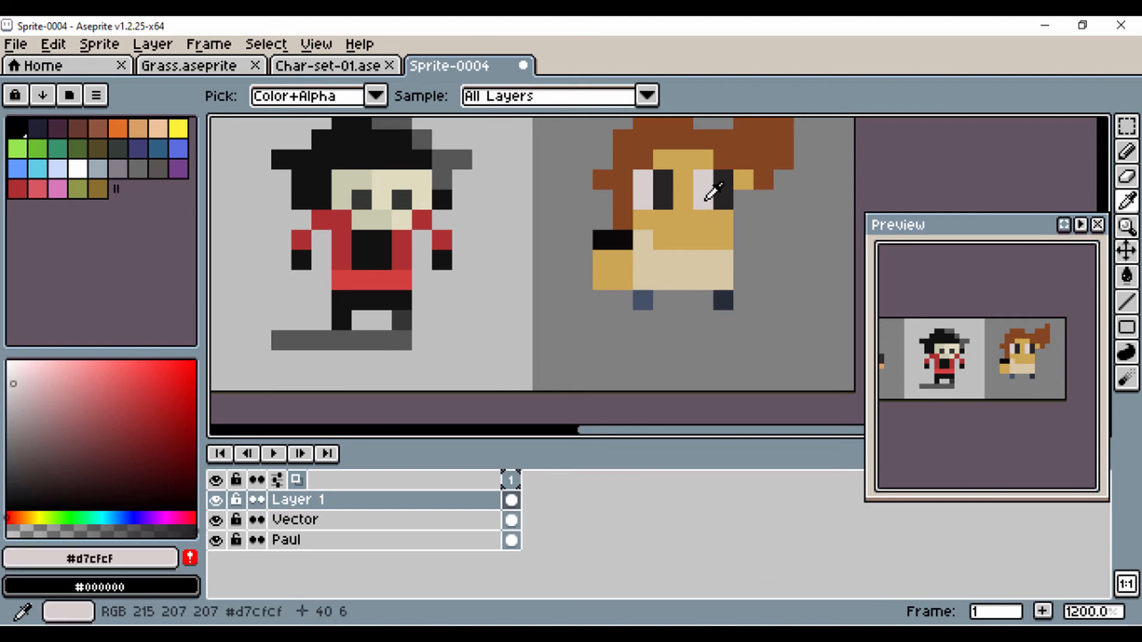
{"action": "key", "text": "b"}
{"action": "left_click", "coordinate": [699, 235]}
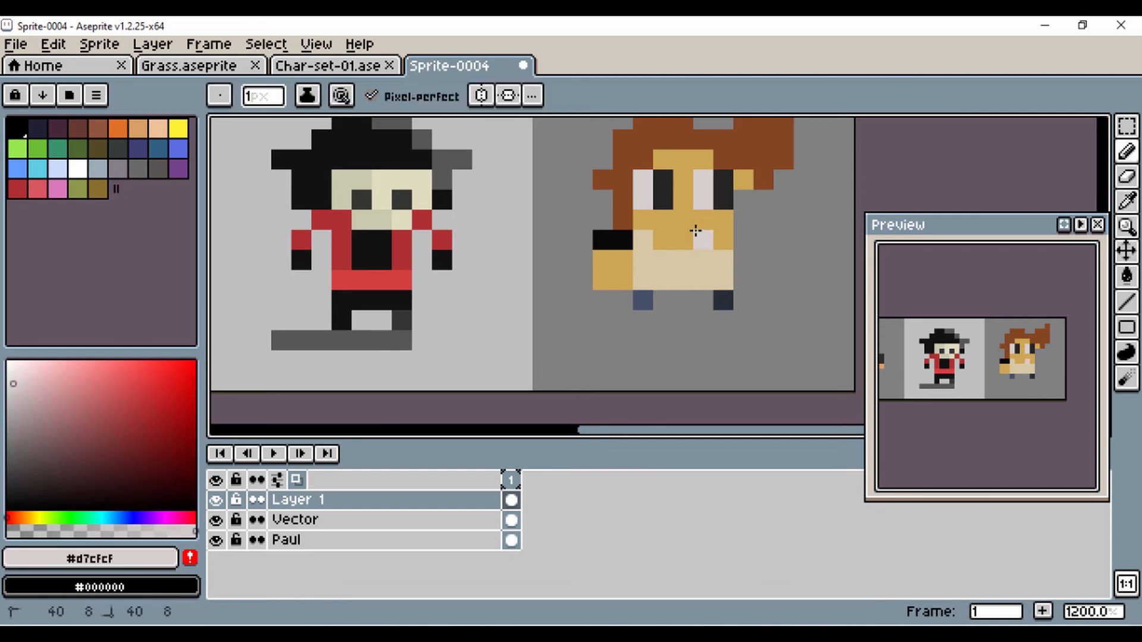
{"action": "left_click_drag", "start_coordinate": [695, 231], "coordinate": [675, 237]}
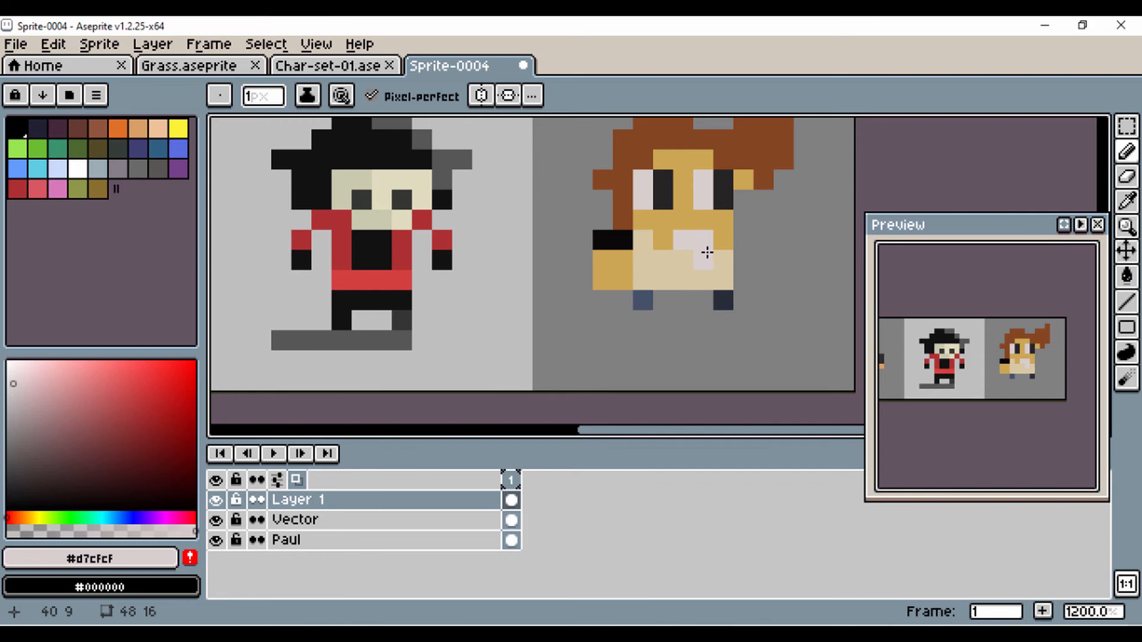
{"action": "key", "text": "ctrl+z"}
{"action": "key", "text": "ctrl+z"}
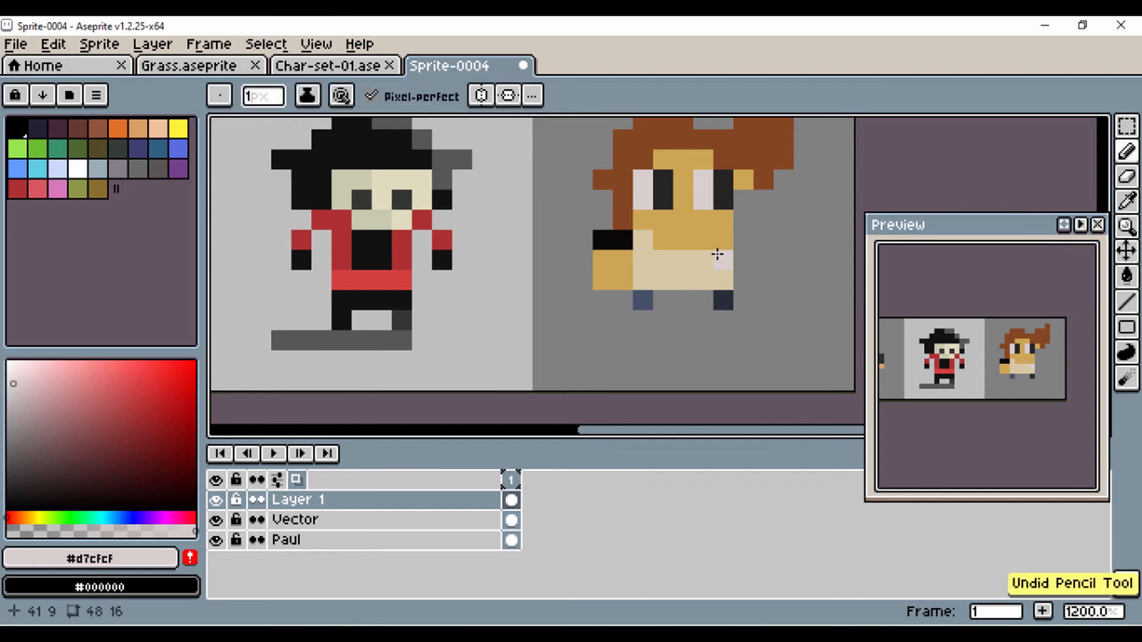
Paint a 4 px wide off-white row directly below the third character's face, ending at the body's right edge.
{"action": "left_click", "coordinate": [766, 275]}
{"action": "scroll", "coordinate": [767, 271], "scroll_direction": "down", "scroll_amount": 2}
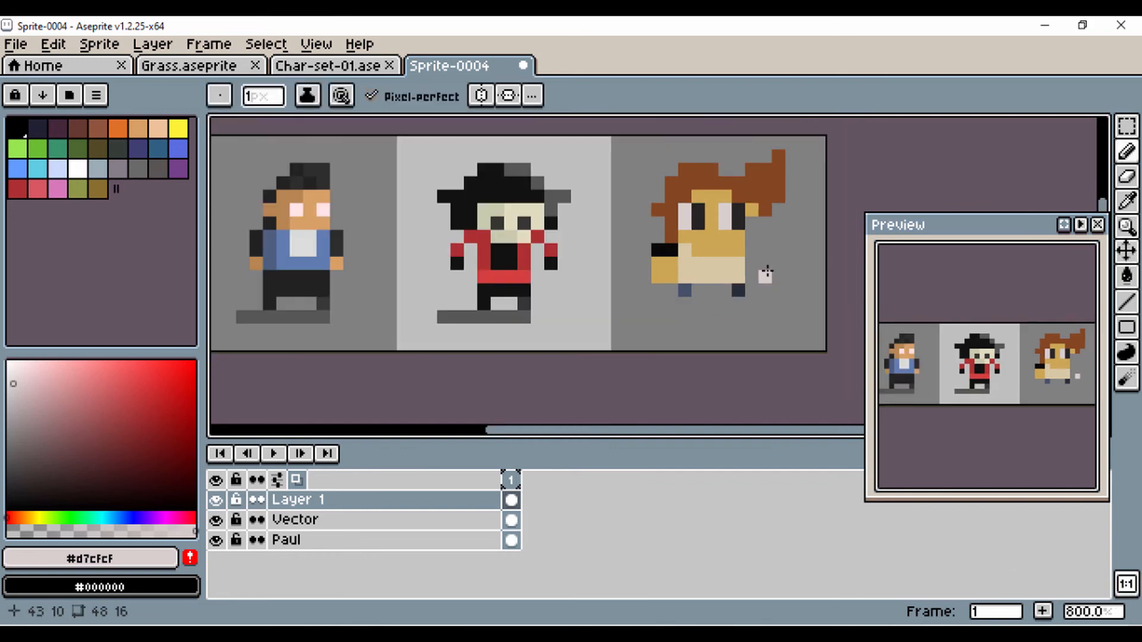
{"action": "left_click", "coordinate": [697, 252]}
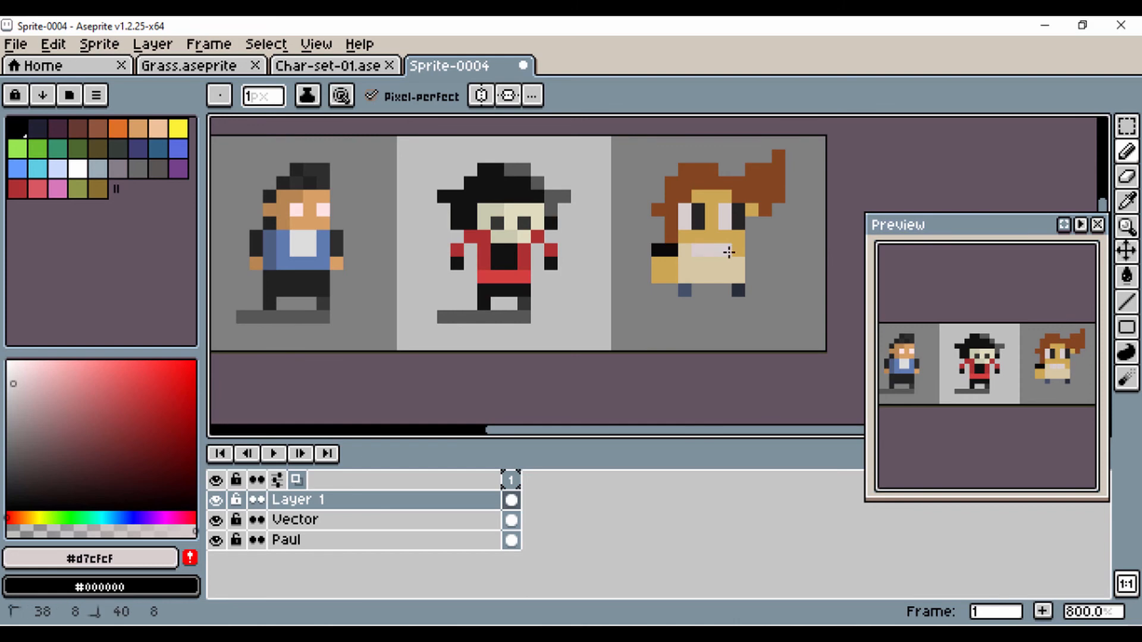
{"action": "left_click_drag", "start_coordinate": [732, 254], "coordinate": [732, 254]}
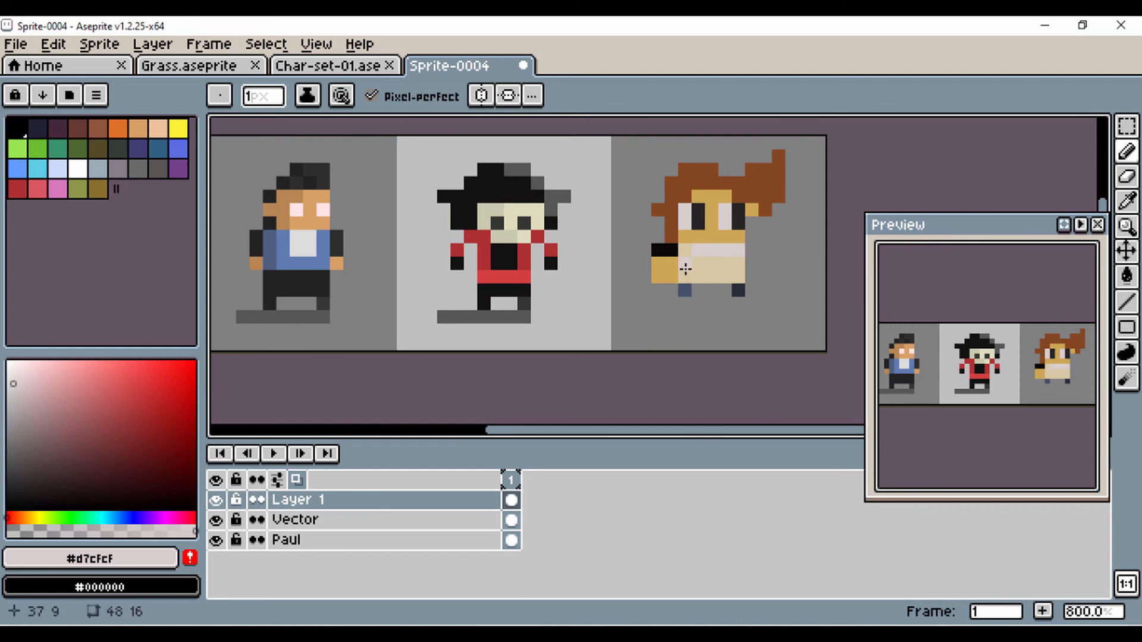
Erase the outer pixel column of the third character's black sleeve and tan hand, leaving the arm 1 px wide.
{"action": "key", "text": "e"}
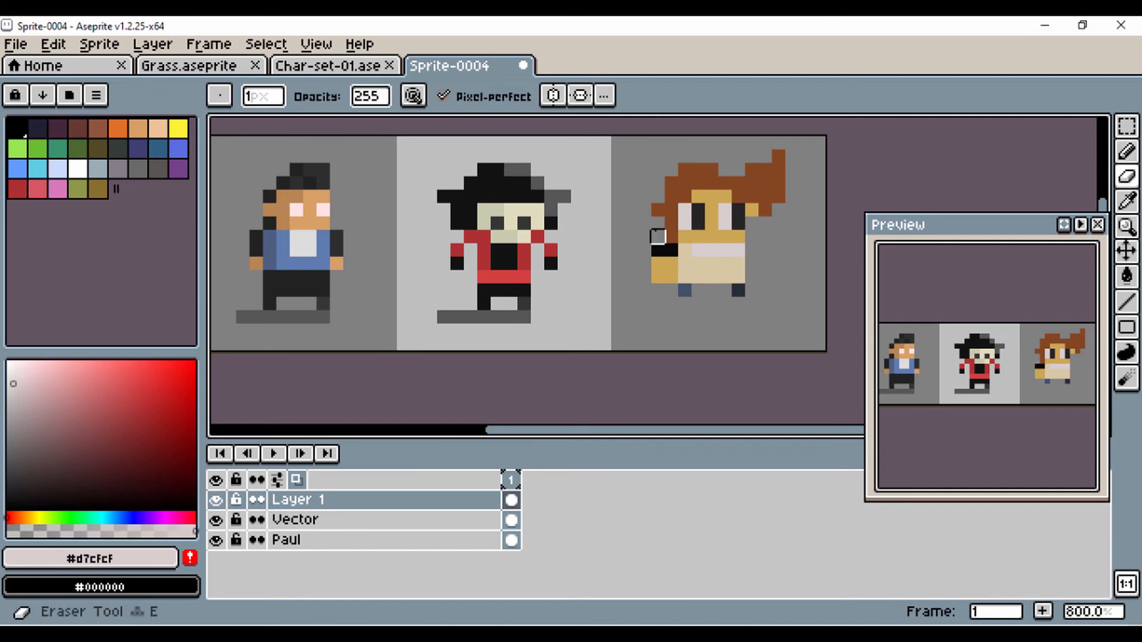
{"action": "left_click_drag", "start_coordinate": [657, 236], "coordinate": [658, 273]}
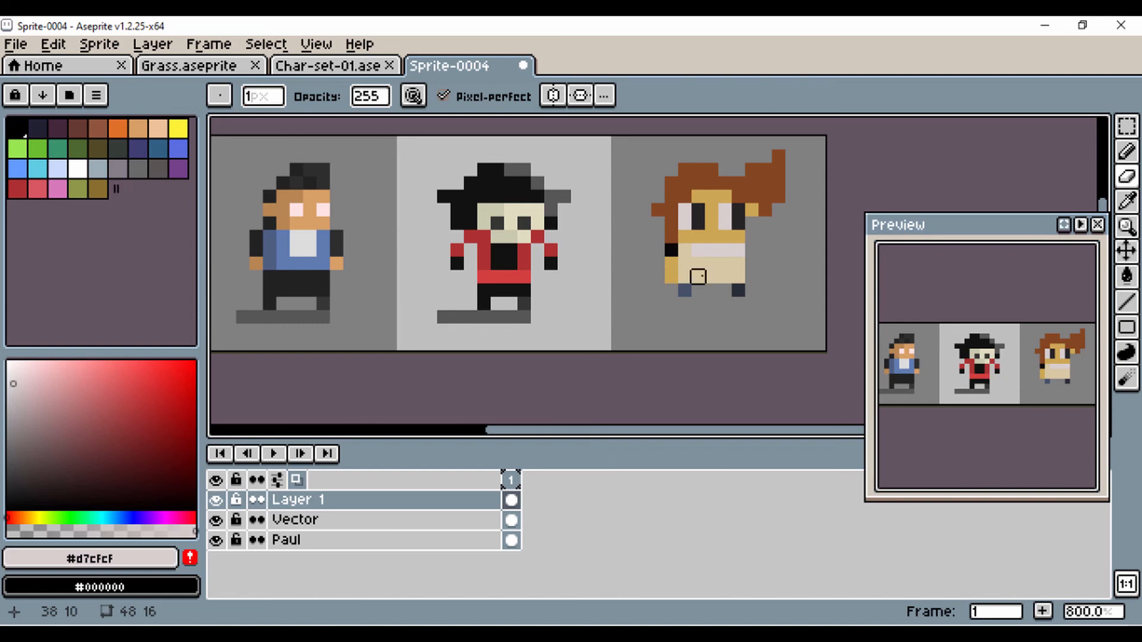
Sample the third character's cream shirt colour, darken it to HSV 41°, 15%, 70%, and shade the shirt's 3 px left column.
{"action": "scroll", "coordinate": [698, 276], "scroll_direction": "up", "scroll_amount": 3}
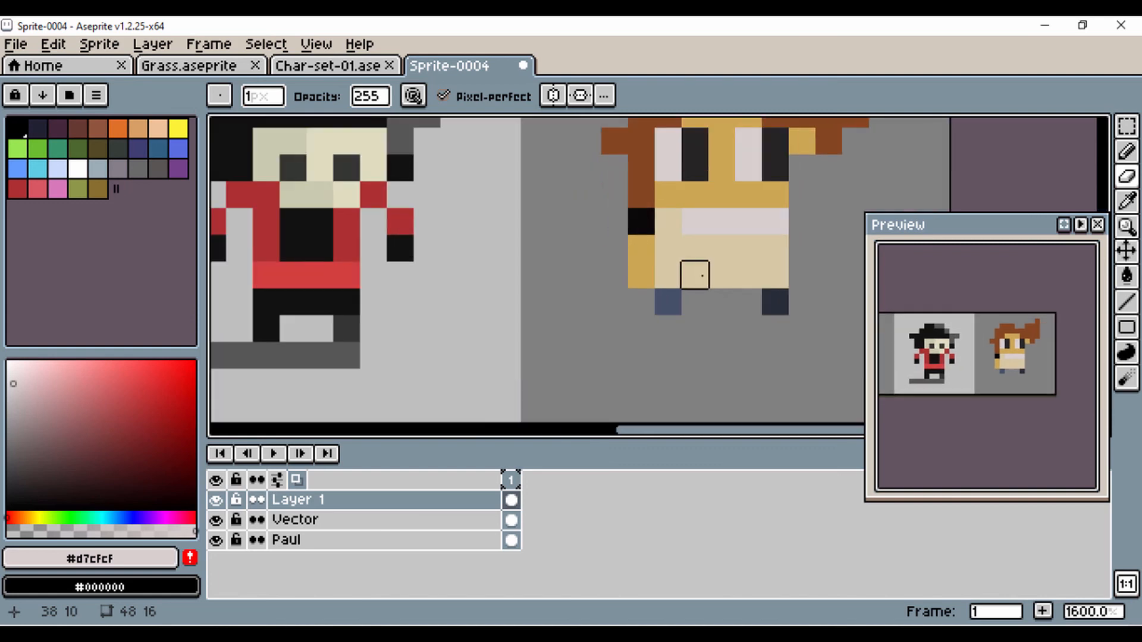
{"action": "key", "text": "i"}
{"action": "left_click", "coordinate": [763, 238]}
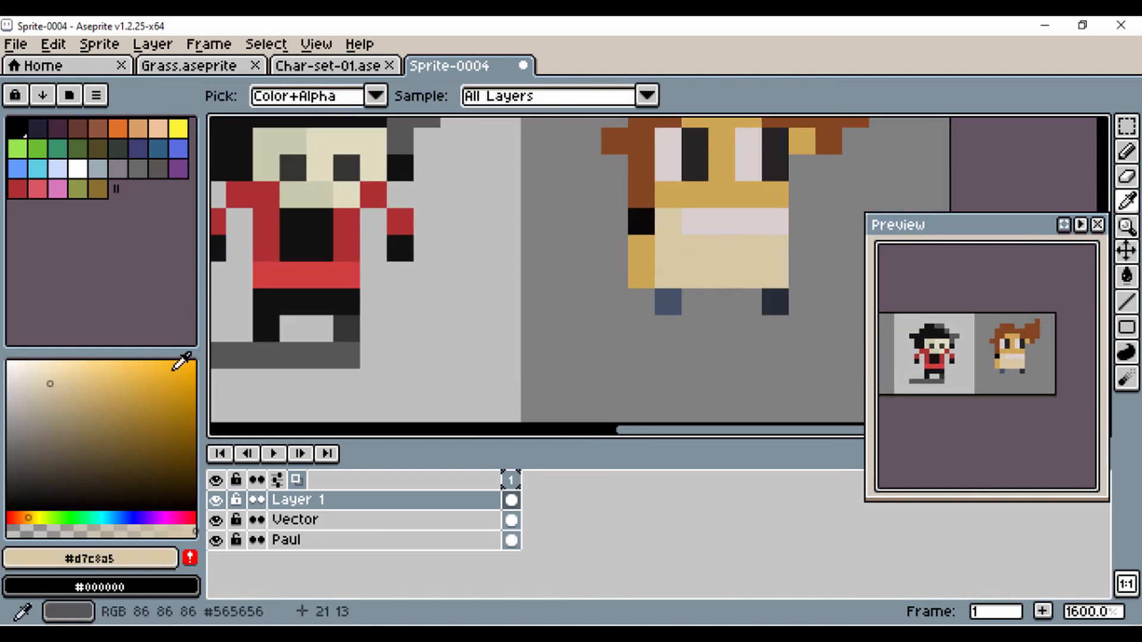
{"action": "left_click", "coordinate": [35, 404]}
{"action": "key", "text": "b"}
{"action": "mouse_move", "coordinate": [663, 232]}
{"action": "left_mouse_down"}
{"action": "mouse_move", "coordinate": [664, 269]}
{"action": "mouse_move", "coordinate": [707, 268]}
{"action": "mouse_move", "coordinate": [688, 303]}
{"action": "left_mouse_up"}
{"action": "scroll", "coordinate": [690, 269], "scroll_direction": "down", "scroll_amount": 3}
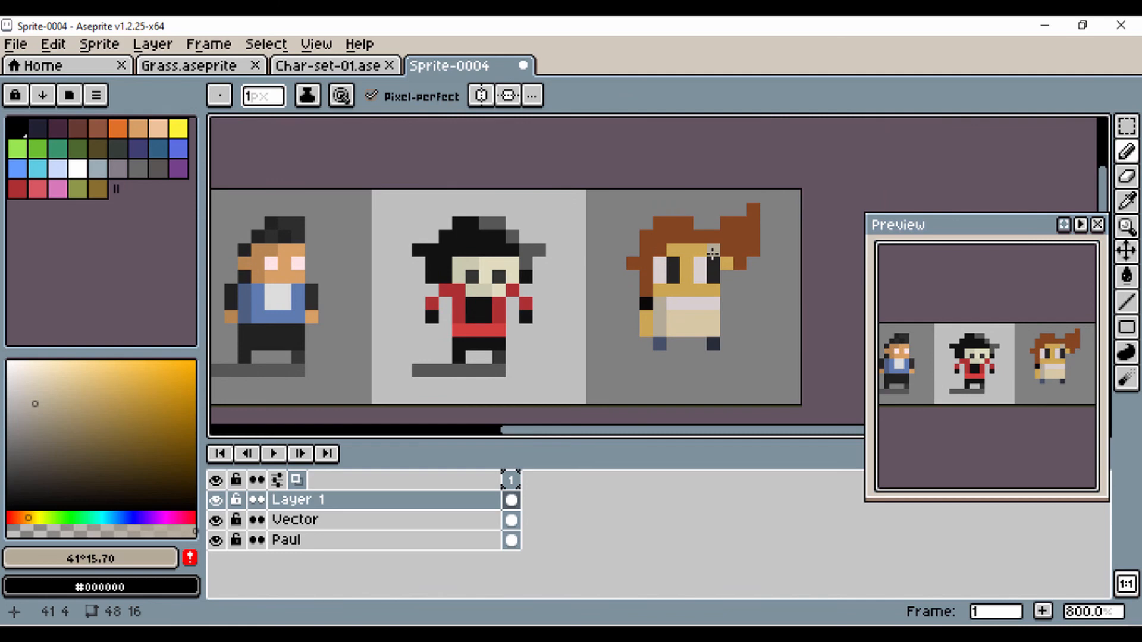
Sample the third character's brown hair, darken it to HSV 22°, 76%, 37%, and shade the hair's left side down the head.
{"action": "key", "text": "i"}
{"action": "left_click", "coordinate": [662, 232]}
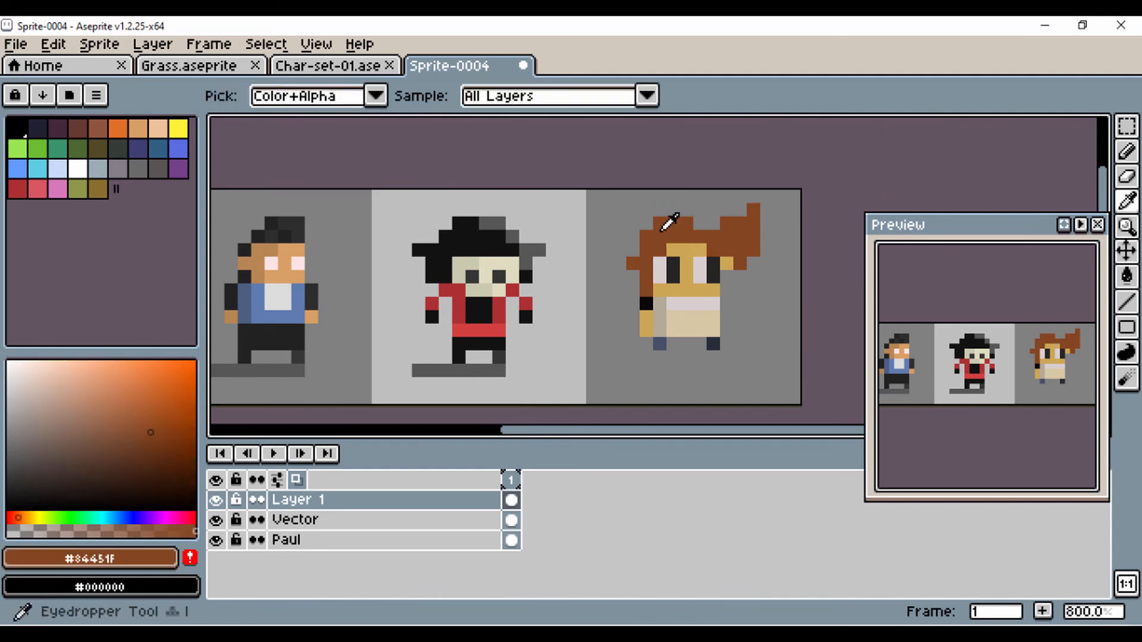
{"action": "left_click", "coordinate": [150, 454]}
{"action": "key", "text": "b"}
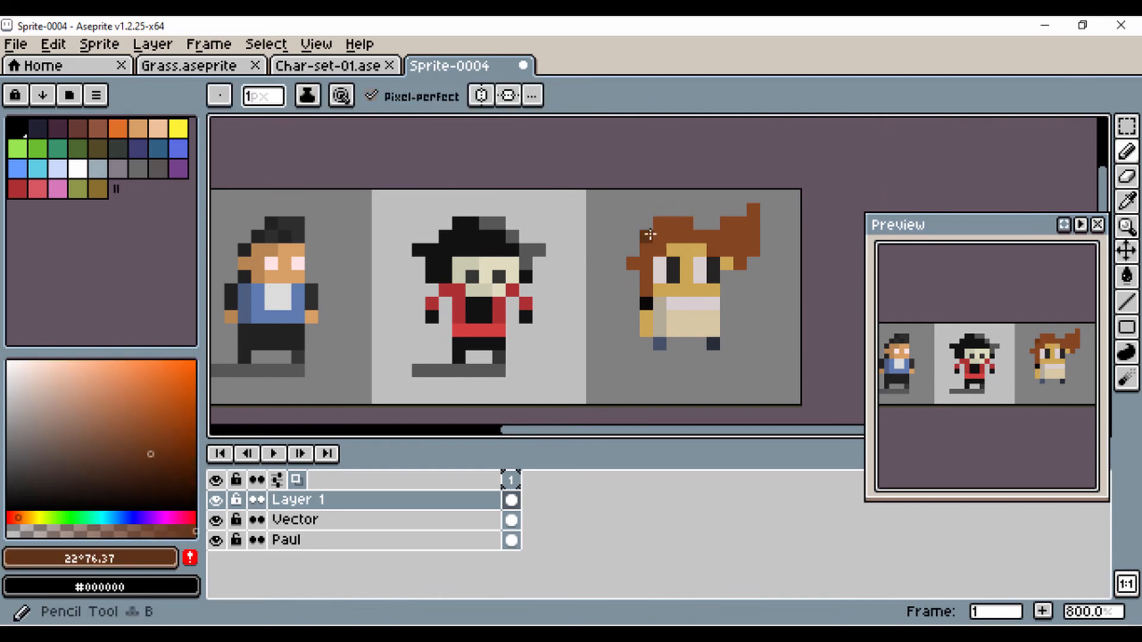
{"action": "left_click", "coordinate": [656, 234]}
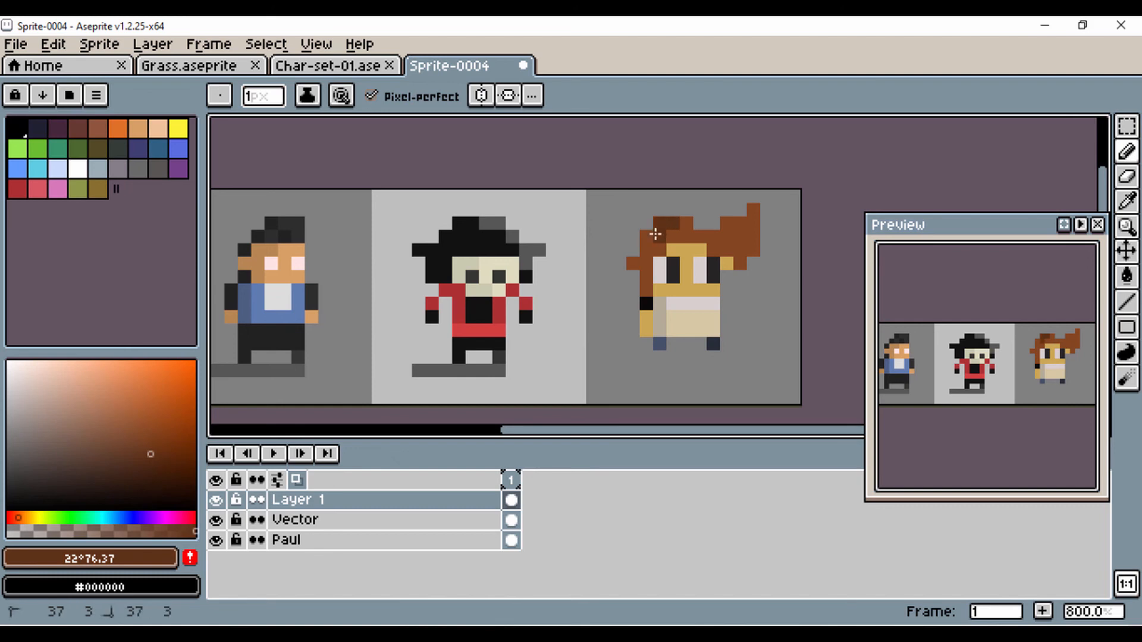
{"action": "left_click", "coordinate": [650, 235]}
{"action": "left_click_drag", "start_coordinate": [659, 247], "coordinate": [647, 250]}
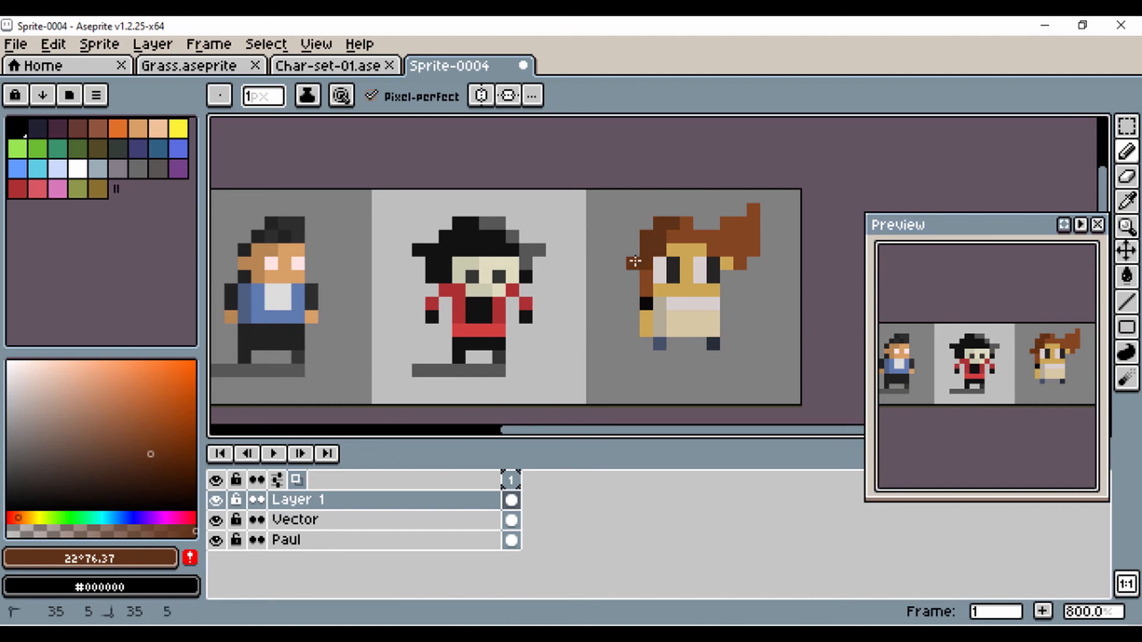
Sample the tan face colour, darken it to HSV 41°, 55%, 67%, and shade the third character's left forehead and chin, 2 px each.
{"action": "key", "text": "i"}
{"action": "left_click", "coordinate": [690, 249]}
{"action": "left_click", "coordinate": [117, 401]}
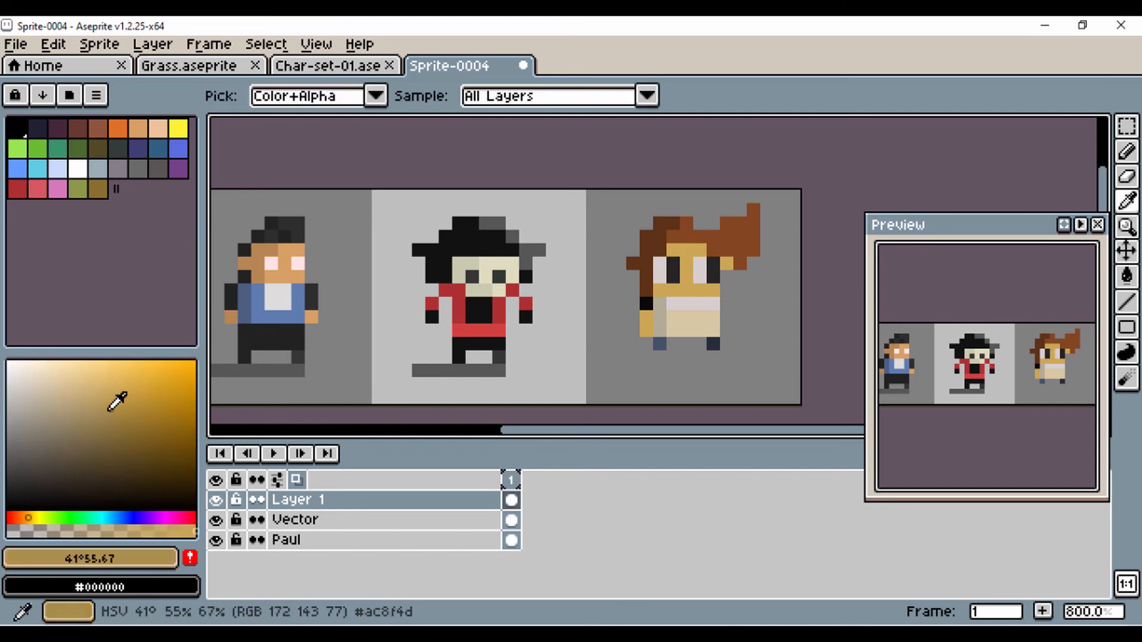
{"action": "key", "text": "b"}
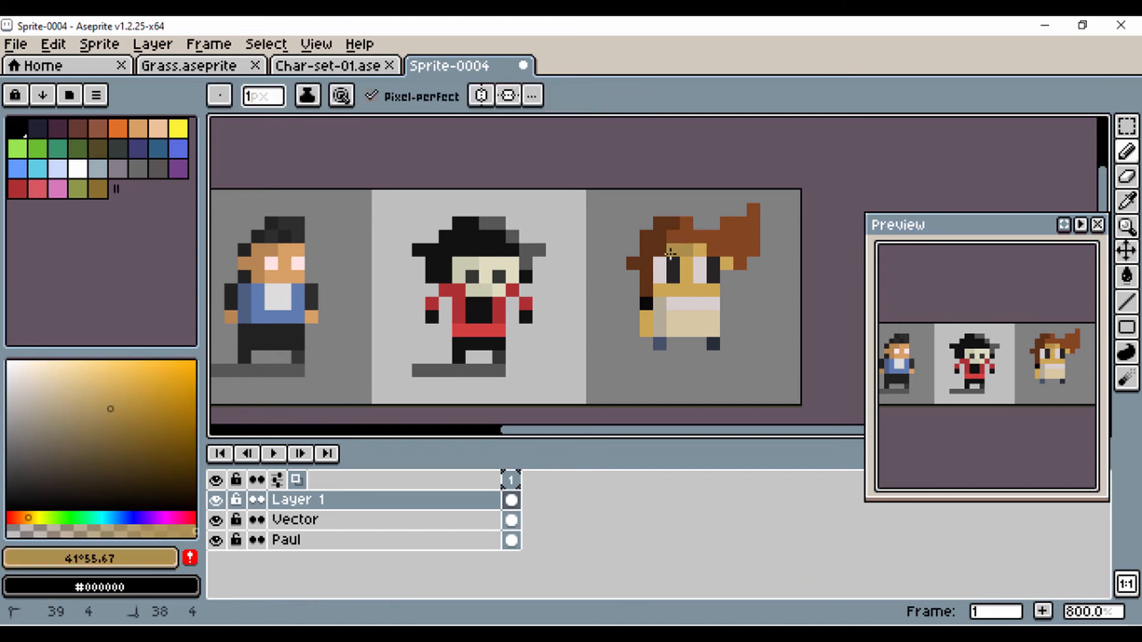
{"action": "left_click", "coordinate": [670, 279]}
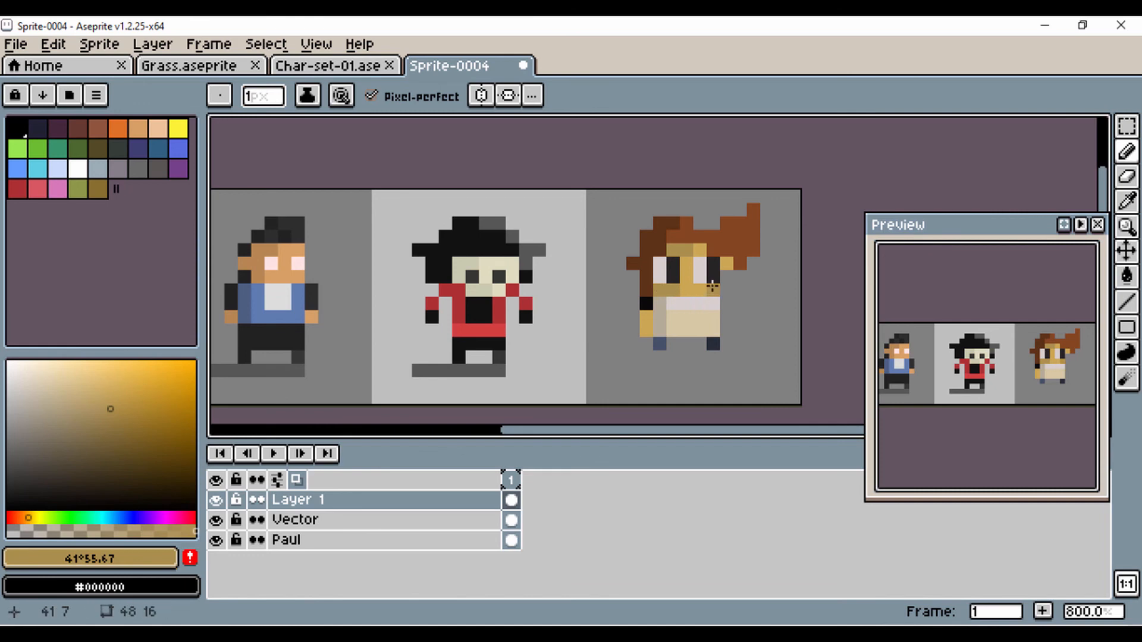
Move the third character down 1 px on its layer.
{"action": "scroll", "coordinate": [714, 283], "scroll_direction": "down", "scroll_amount": 1}
{"action": "scroll", "coordinate": [713, 283], "scroll_direction": "down", "scroll_amount": 3}
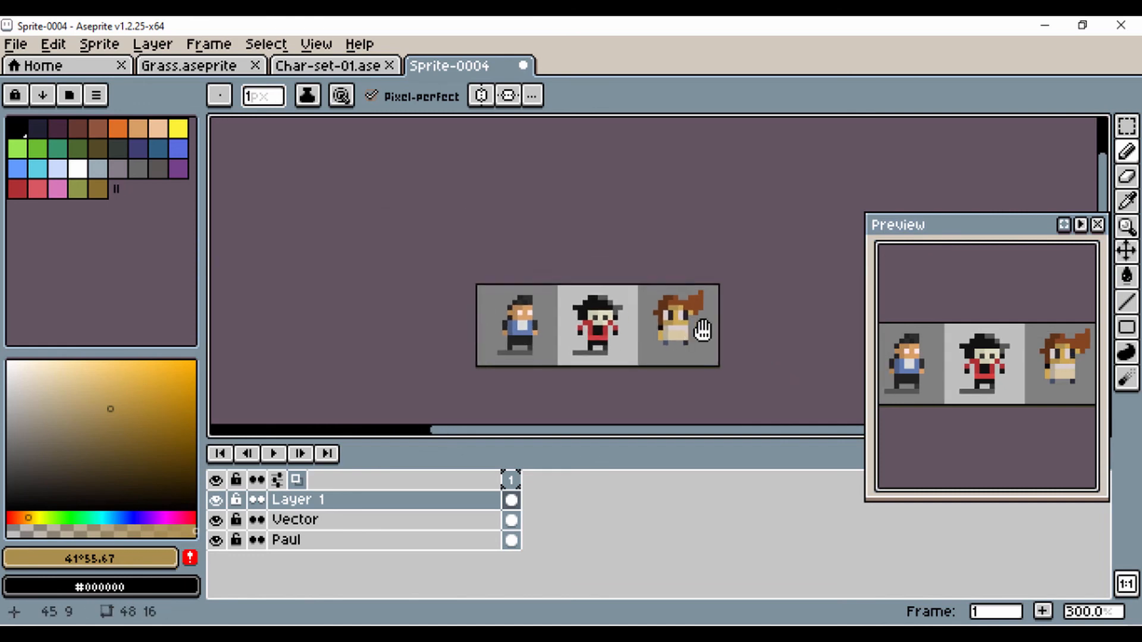
{"action": "scroll", "coordinate": [708, 329], "scroll_direction": "up", "scroll_amount": 4}
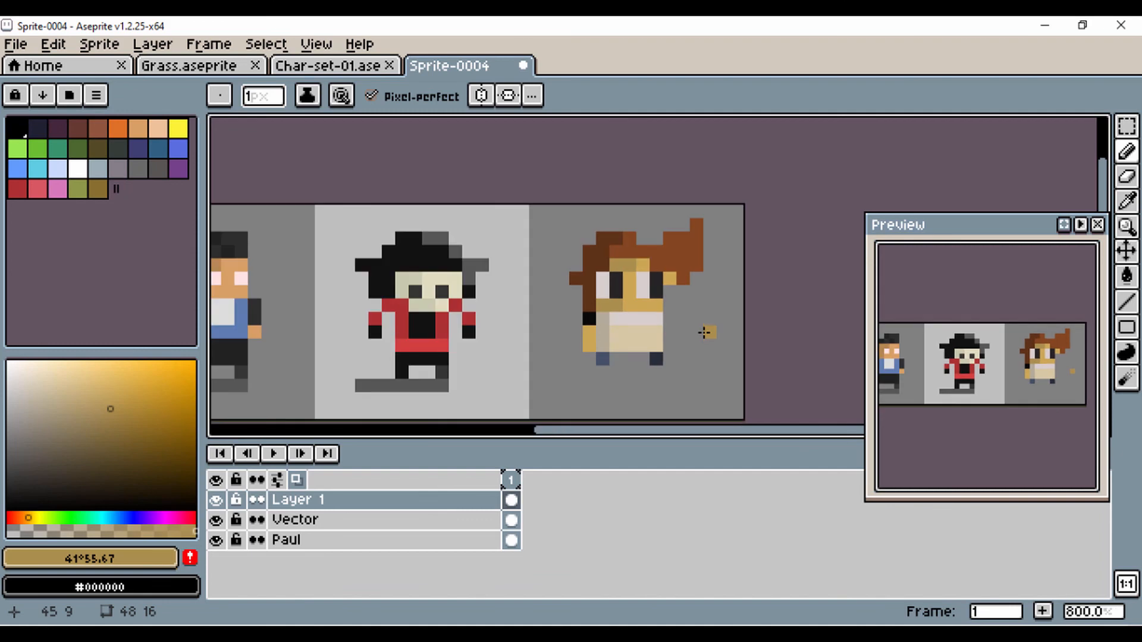
{"action": "scroll", "coordinate": [705, 332], "scroll_direction": "down", "scroll_amount": 2}
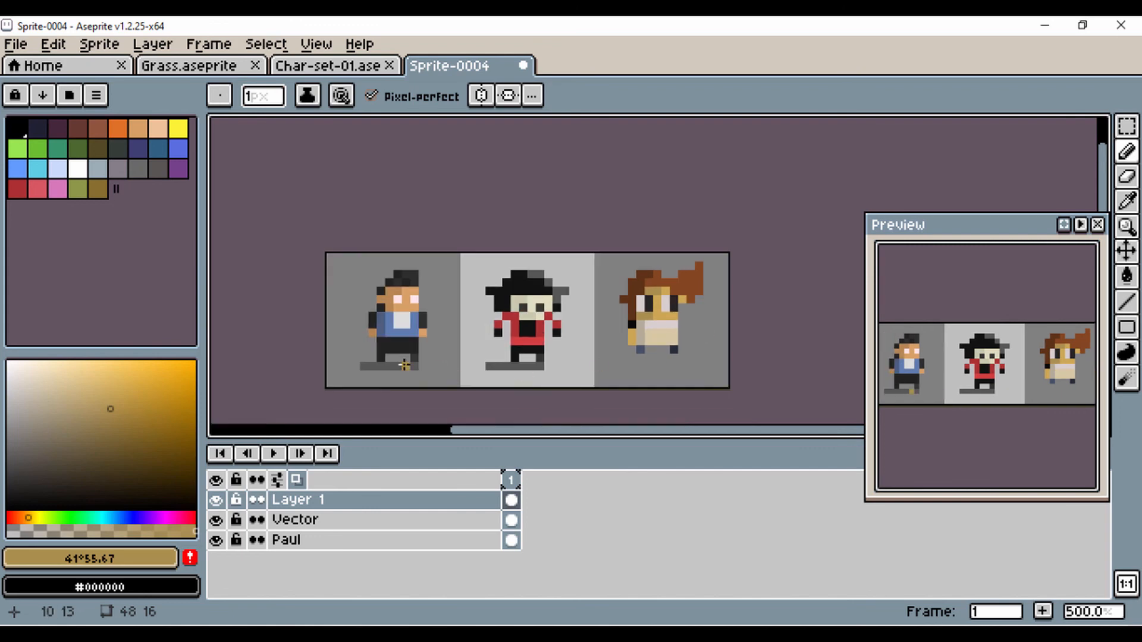
{"action": "left_click_drag", "start_coordinate": [503, 289], "coordinate": [549, 260]}
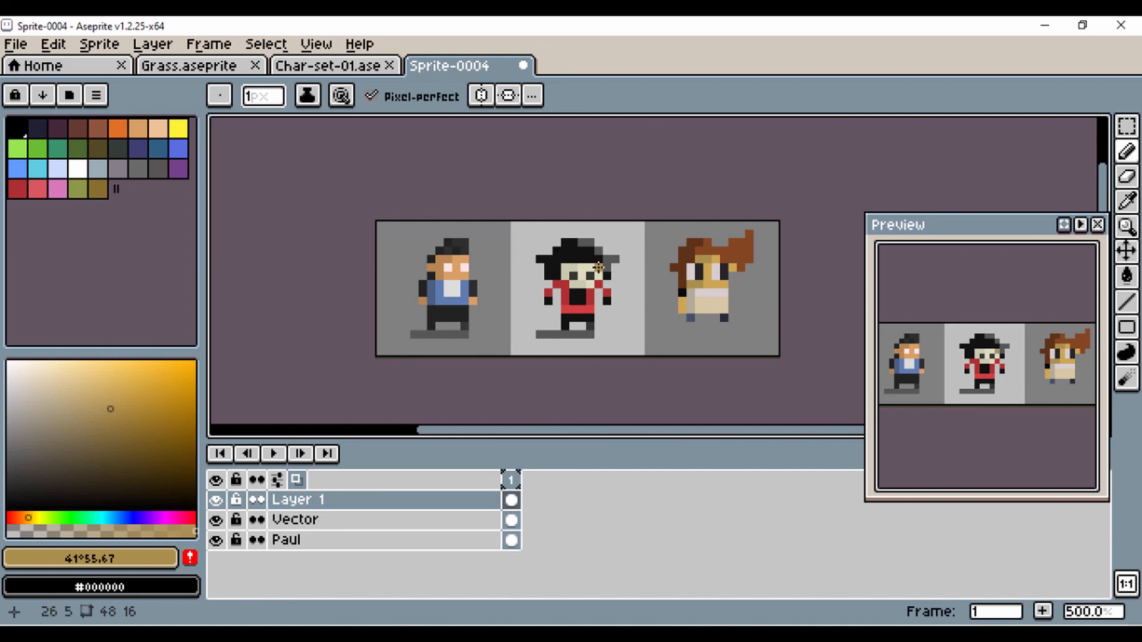
{"action": "key", "text": "v"}
{"action": "left_click_drag", "start_coordinate": [735, 303], "coordinate": [717, 318]}
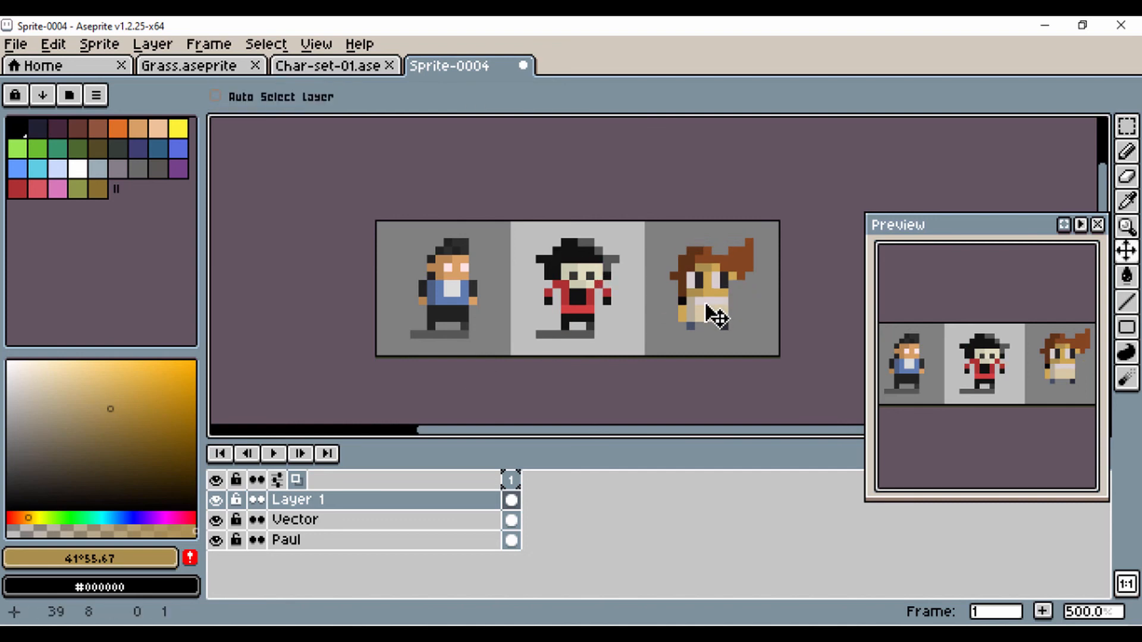
Sample the second character's shadow grey #565656 and paint a 10 px shadow row under the third character, from its right foot leftwards.
{"action": "scroll", "coordinate": [717, 318], "scroll_direction": "up", "scroll_amount": 4}
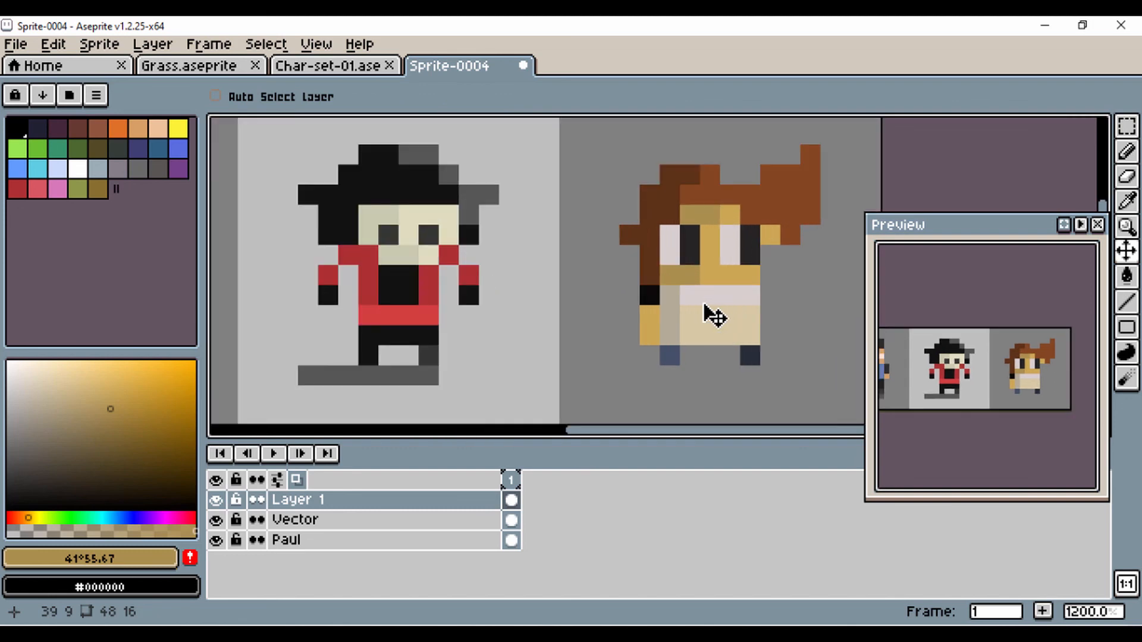
{"action": "key", "text": "i"}
{"action": "left_click", "coordinate": [420, 374]}
{"action": "key", "text": "b"}
{"action": "left_click", "coordinate": [751, 375]}
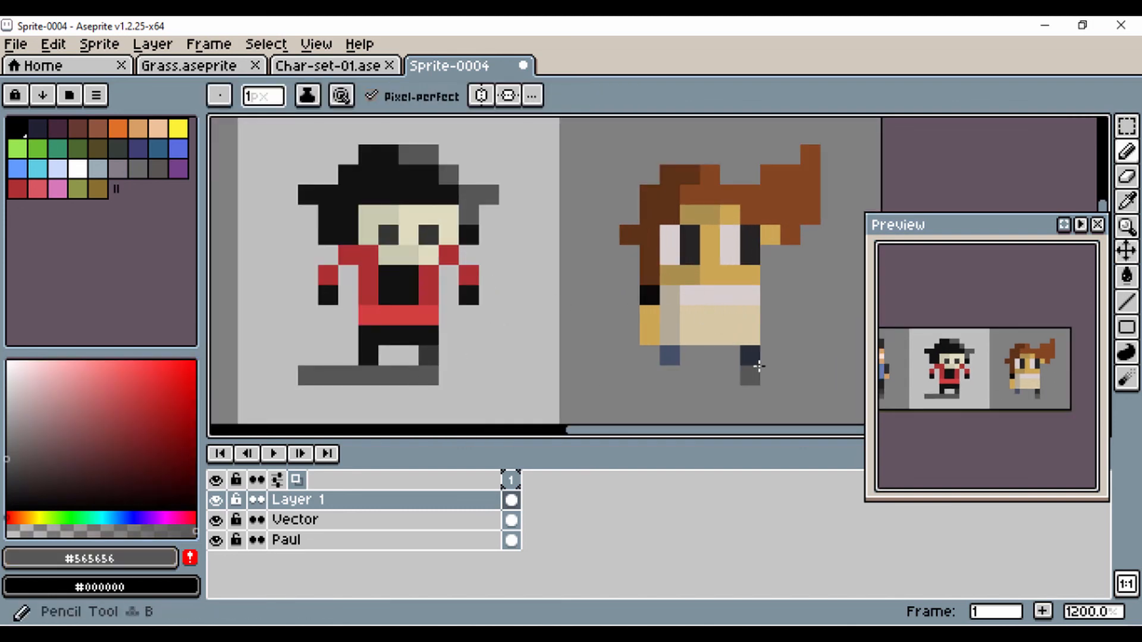
{"action": "left_click_drag", "start_coordinate": [744, 374], "coordinate": [566, 375]}
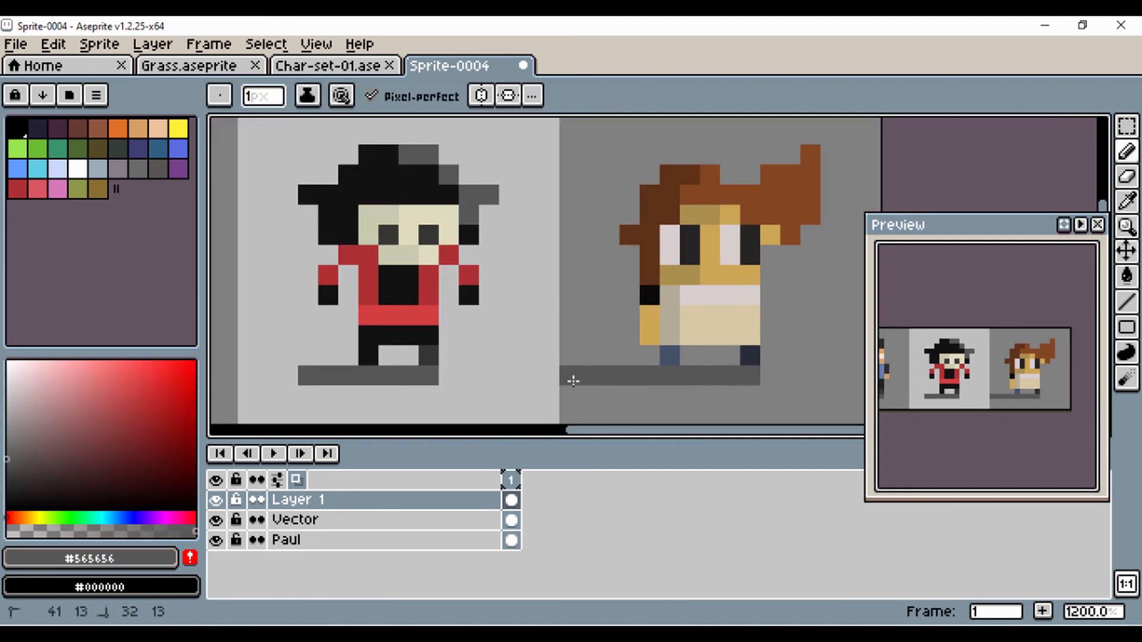
{"action": "scroll", "coordinate": [641, 355], "scroll_direction": "down", "scroll_amount": 5}
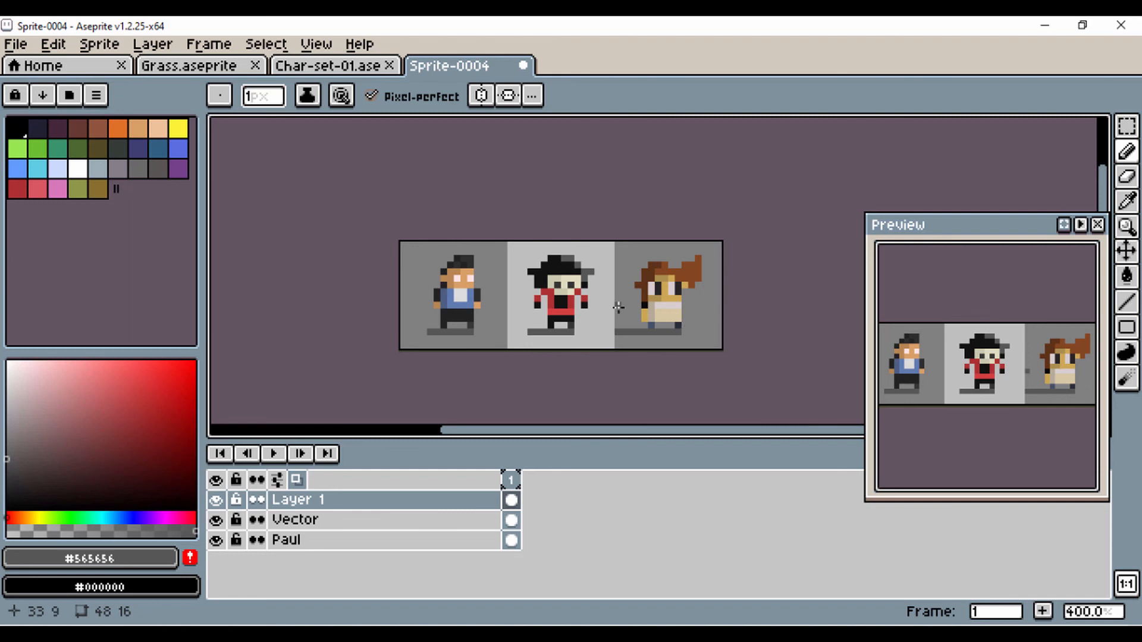
Rename the third character's layer from Layer 1 to Pete and duplicate that layer.
{"action": "double_click", "coordinate": [300, 504]}
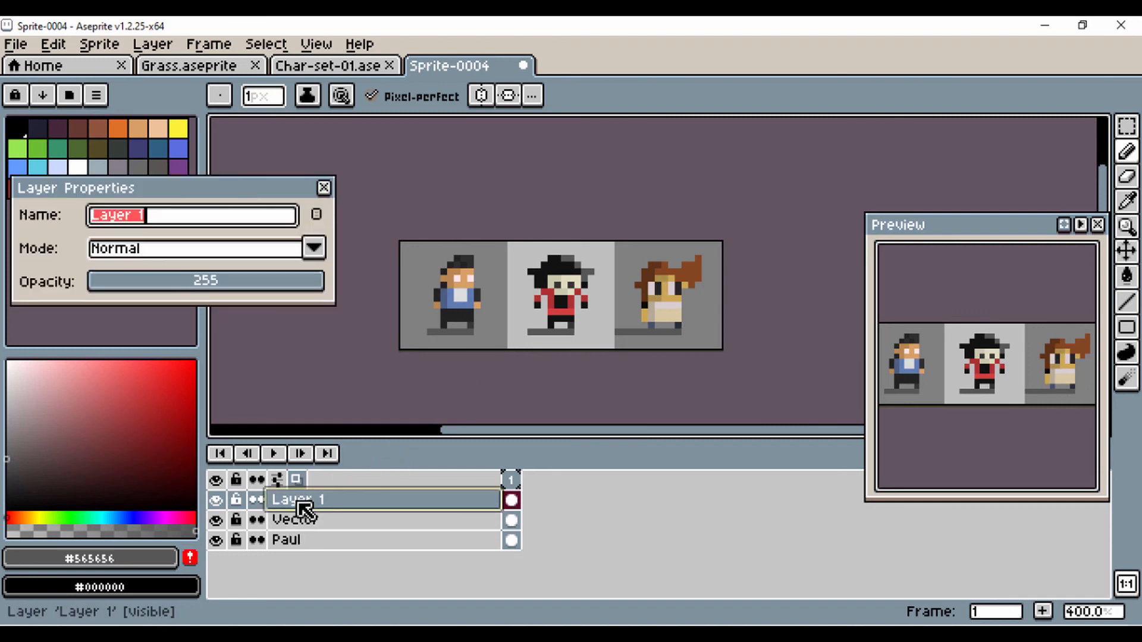
{"action": "type", "text": "Pete"}
{"action": "key", "text": "Return"}
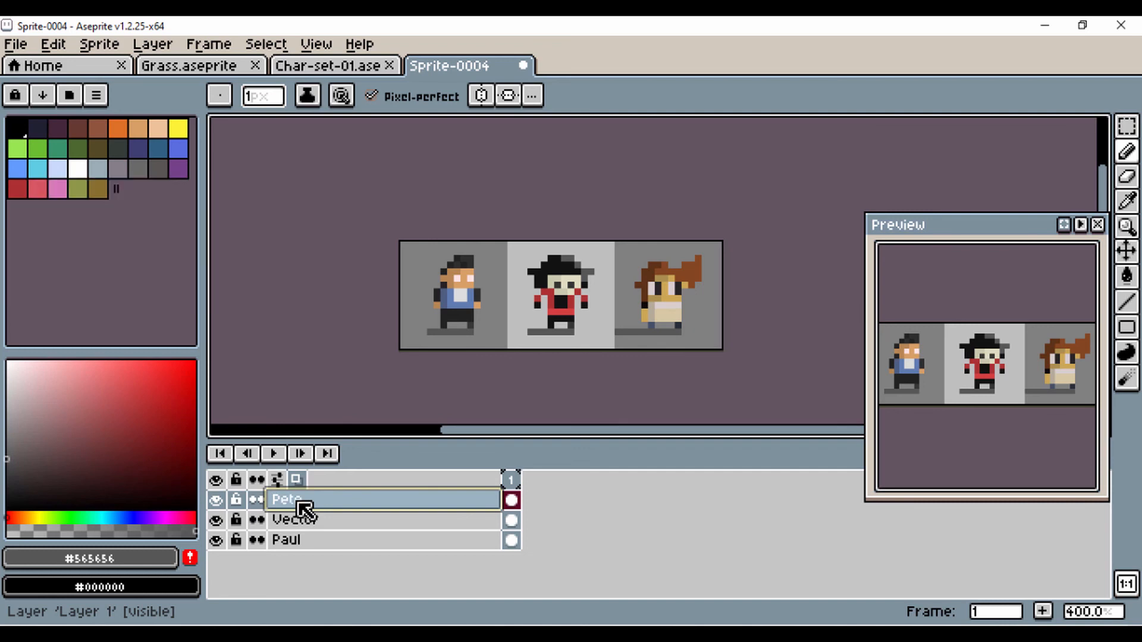
{"action": "right_click", "coordinate": [305, 509]}
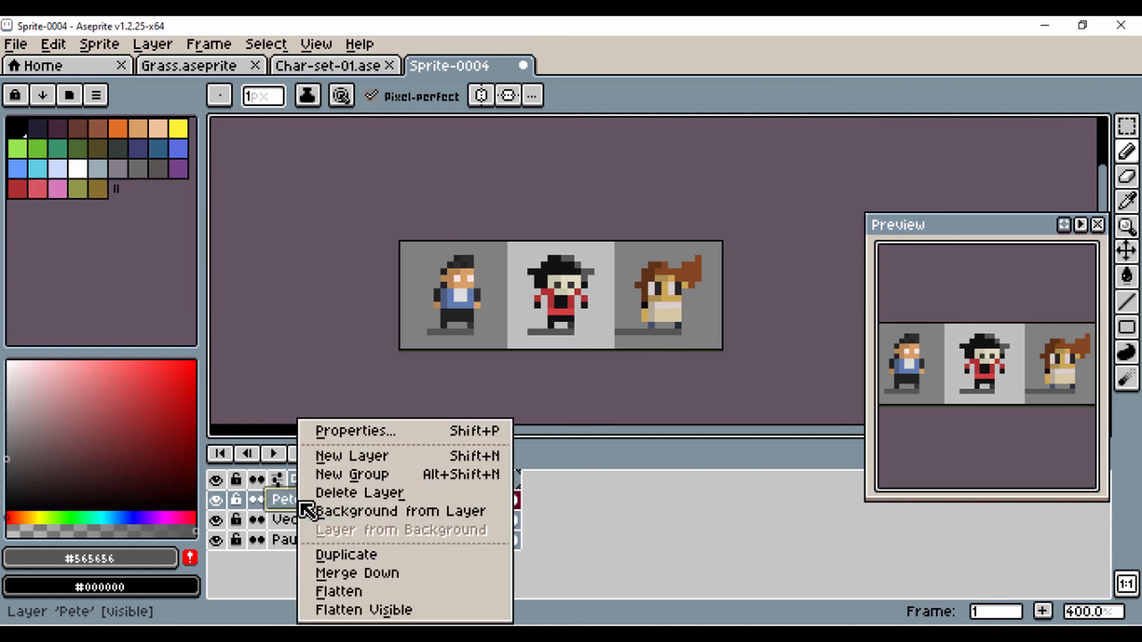
{"action": "left_click", "coordinate": [341, 554]}
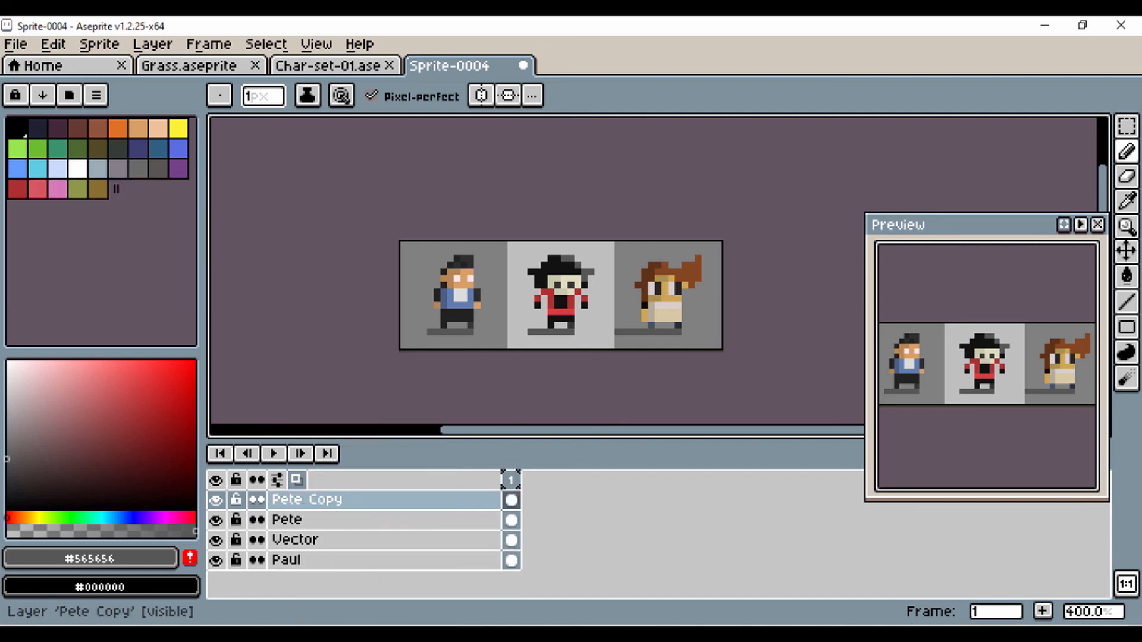
Lasso the third character on the Pete Copy layer and fill its light and dark brown hair areas with black (HSV 0°, 0%, 0%).
{"action": "key", "text": "shift"}
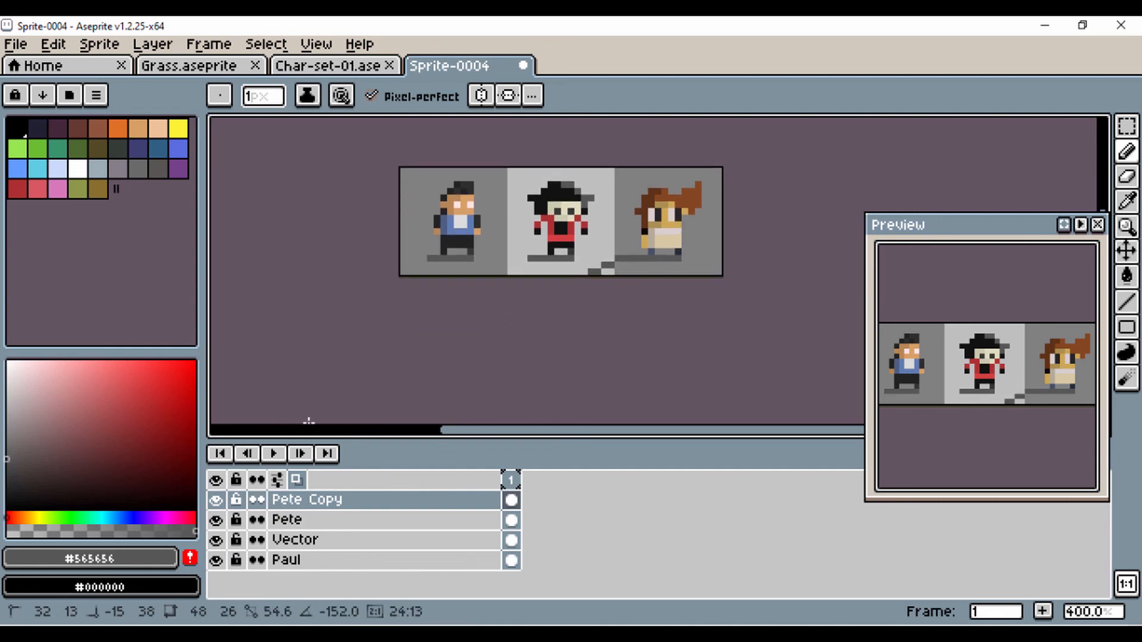
{"action": "left_click_drag", "start_coordinate": [1126, 126], "coordinate": [1051, 126]}
{"action": "mouse_move", "coordinate": [631, 184]}
{"action": "left_mouse_down"}
{"action": "mouse_move", "coordinate": [636, 258]}
{"action": "mouse_move", "coordinate": [670, 273]}
{"action": "mouse_move", "coordinate": [710, 238]}
{"action": "mouse_move", "coordinate": [719, 192]}
{"action": "mouse_move", "coordinate": [671, 171]}
{"action": "mouse_move", "coordinate": [635, 182]}
{"action": "left_mouse_up"}
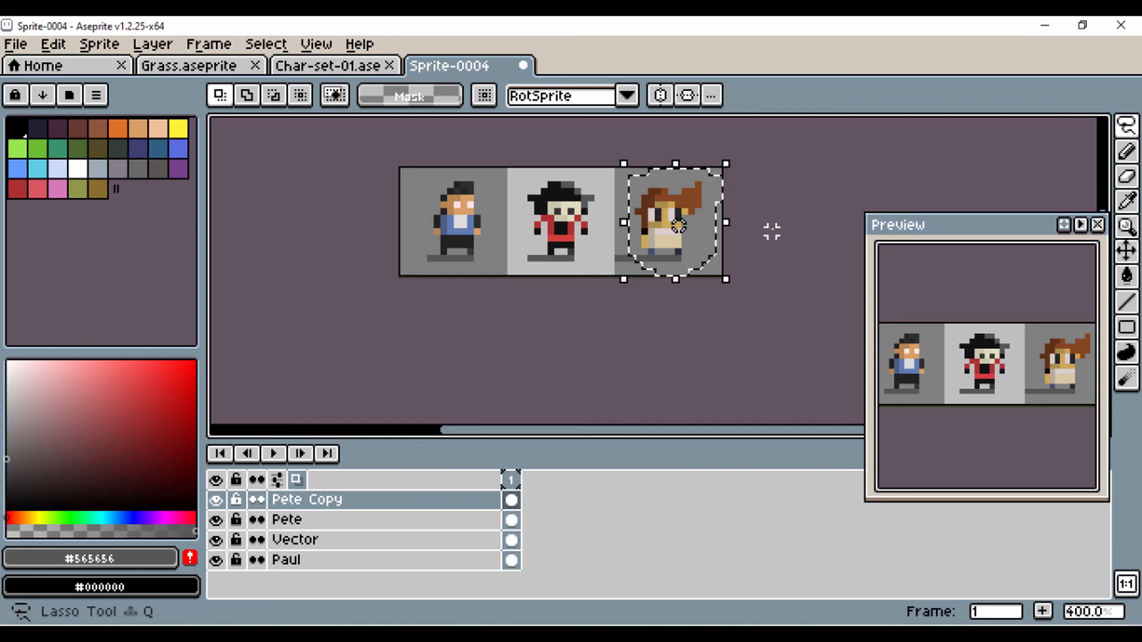
{"action": "key", "text": "g"}
{"action": "left_click", "coordinate": [685, 203]}
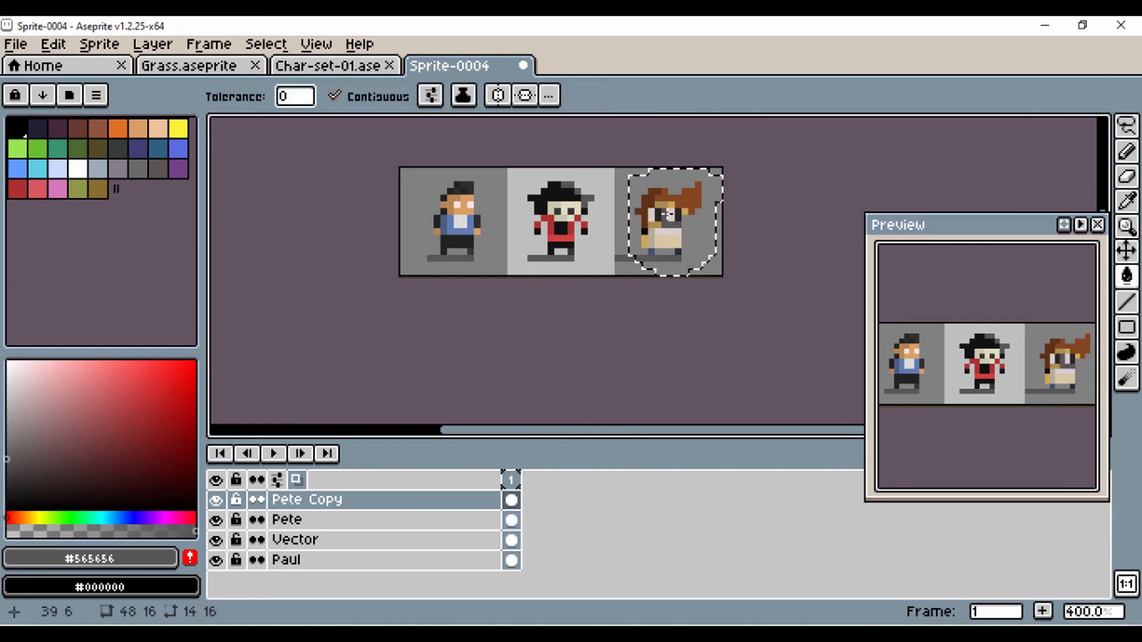
{"action": "left_click_drag", "start_coordinate": [9, 499], "coordinate": [7, 512]}
{"action": "left_click", "coordinate": [676, 186]}
{"action": "left_click", "coordinate": [681, 196]}
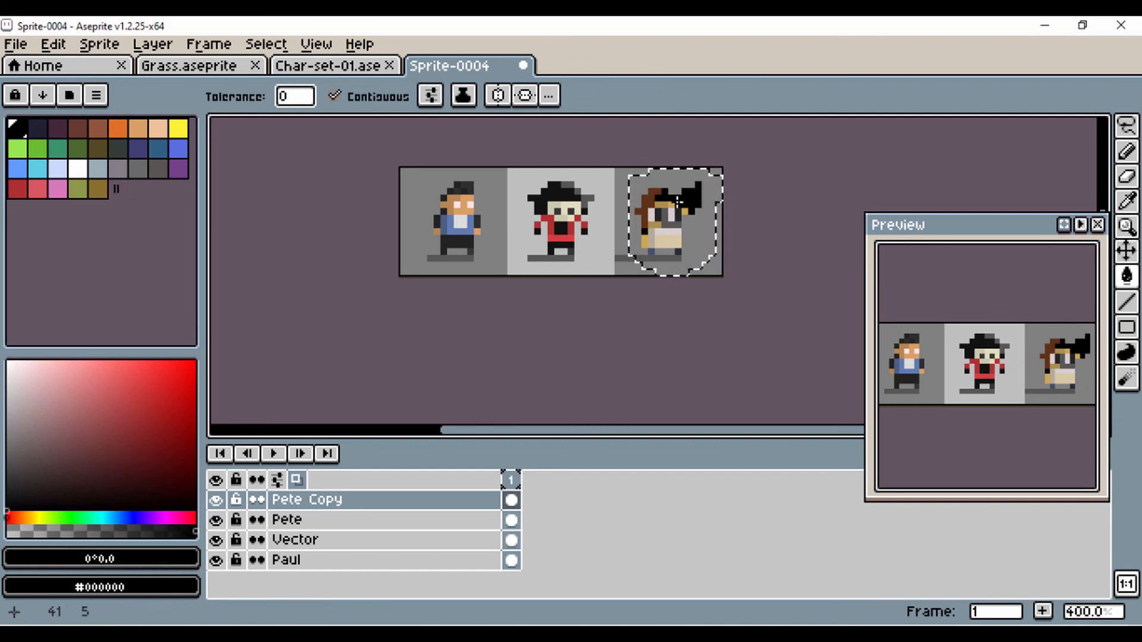
{"action": "scroll", "coordinate": [657, 196], "scroll_direction": "up", "scroll_amount": 3}
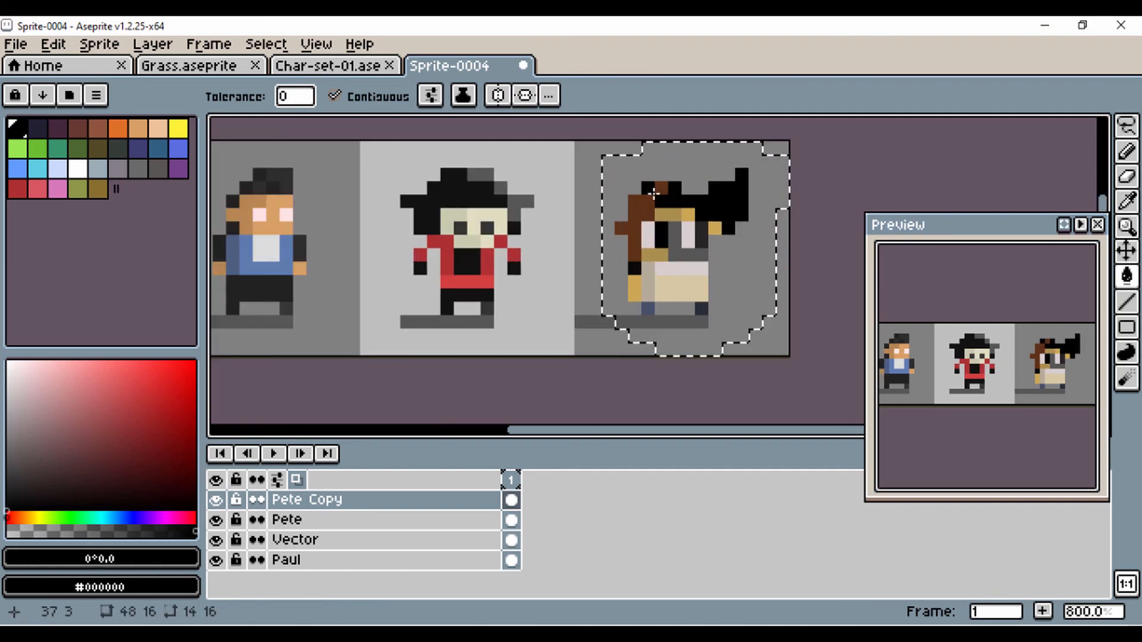
{"action": "left_click", "coordinate": [655, 196]}
Fill the third character's forehead, eyes, ear and off-white row with black on the Pete Copy layer.
{"action": "left_click", "coordinate": [697, 213]}
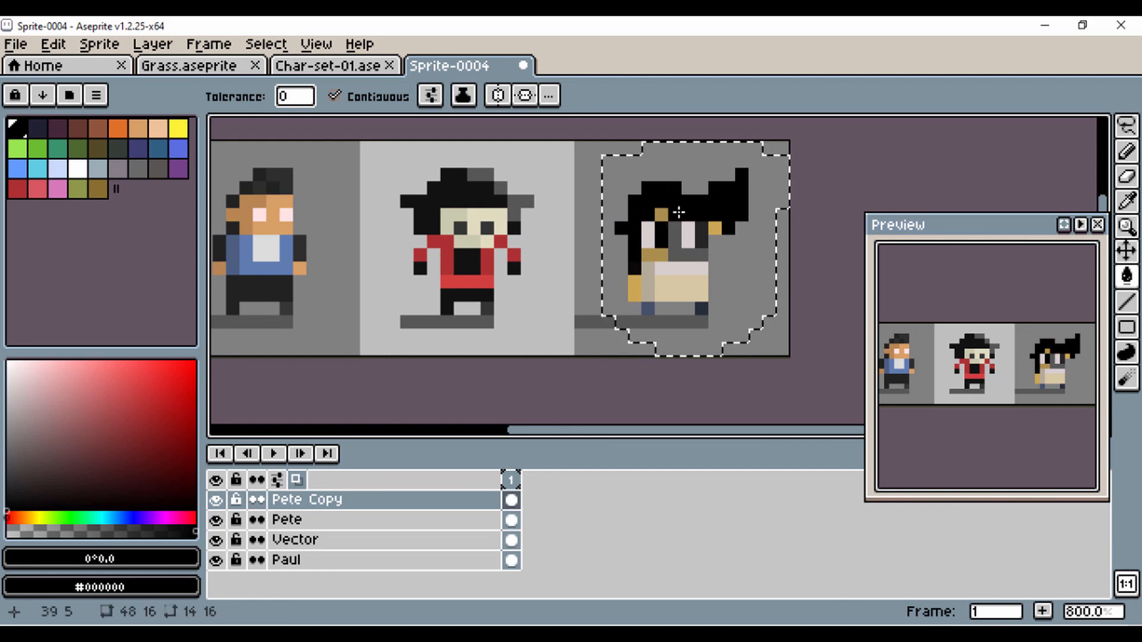
{"action": "left_click", "coordinate": [678, 214]}
{"action": "left_click", "coordinate": [652, 225]}
{"action": "left_click", "coordinate": [676, 264]}
{"action": "left_click", "coordinate": [679, 254]}
{"action": "left_click", "coordinate": [689, 234]}
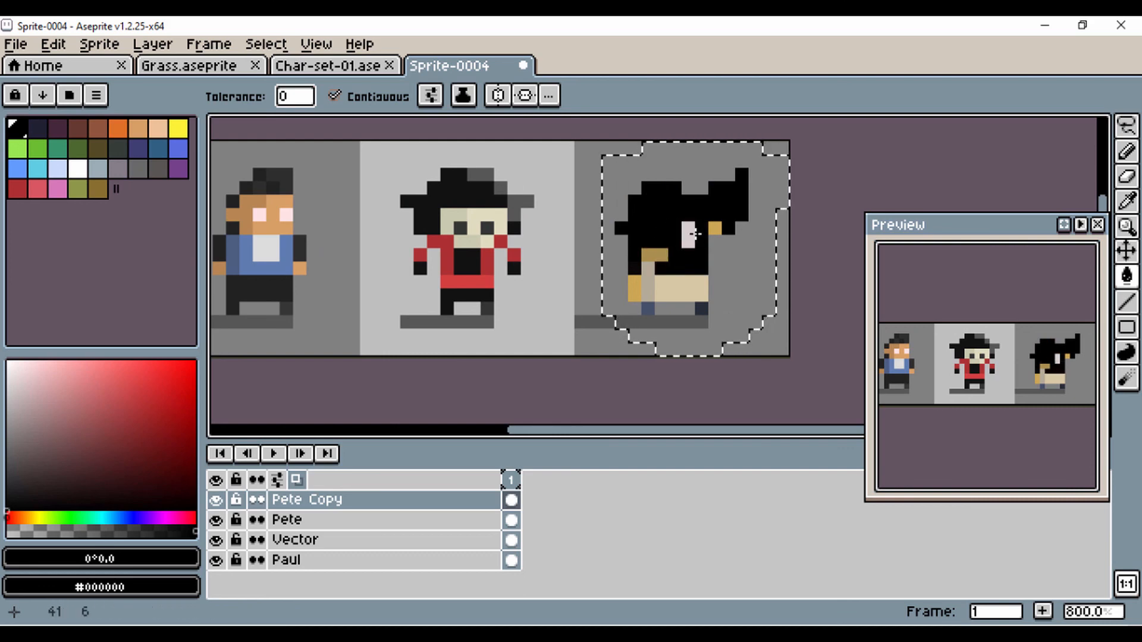
{"action": "left_click", "coordinate": [701, 235]}
{"action": "left_click", "coordinate": [715, 226]}
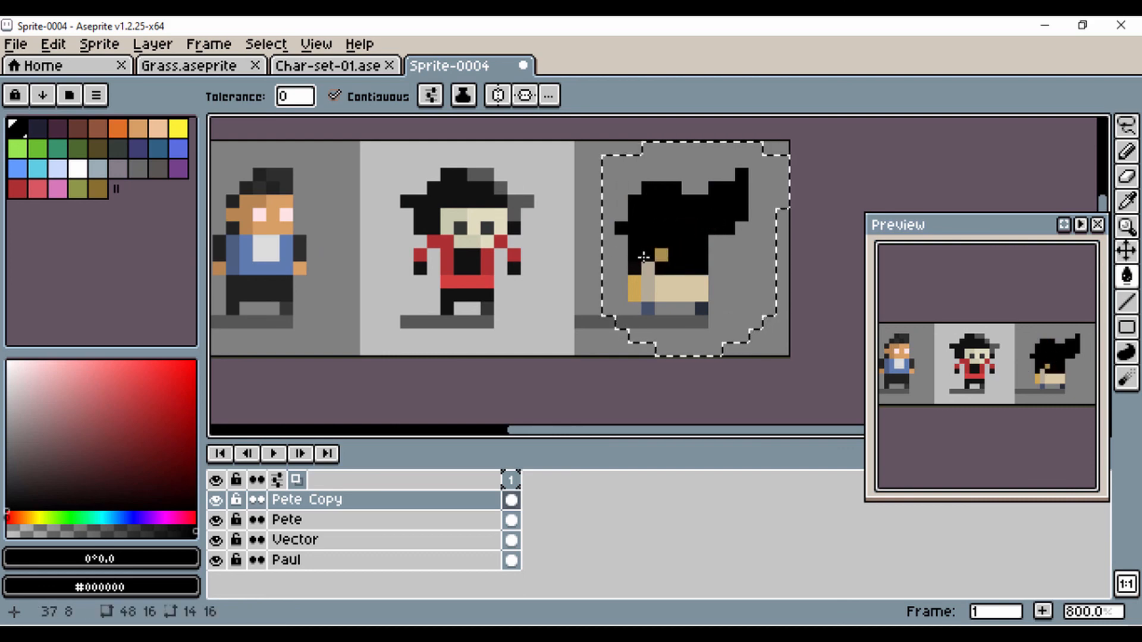
Fill the remaining chin, shirt, hand and legs with black to complete the silhouette, and clear the selection.
{"action": "left_click", "coordinate": [648, 257]}
{"action": "left_click", "coordinate": [647, 272]}
{"action": "left_click", "coordinate": [638, 286]}
{"action": "left_click", "coordinate": [656, 299]}
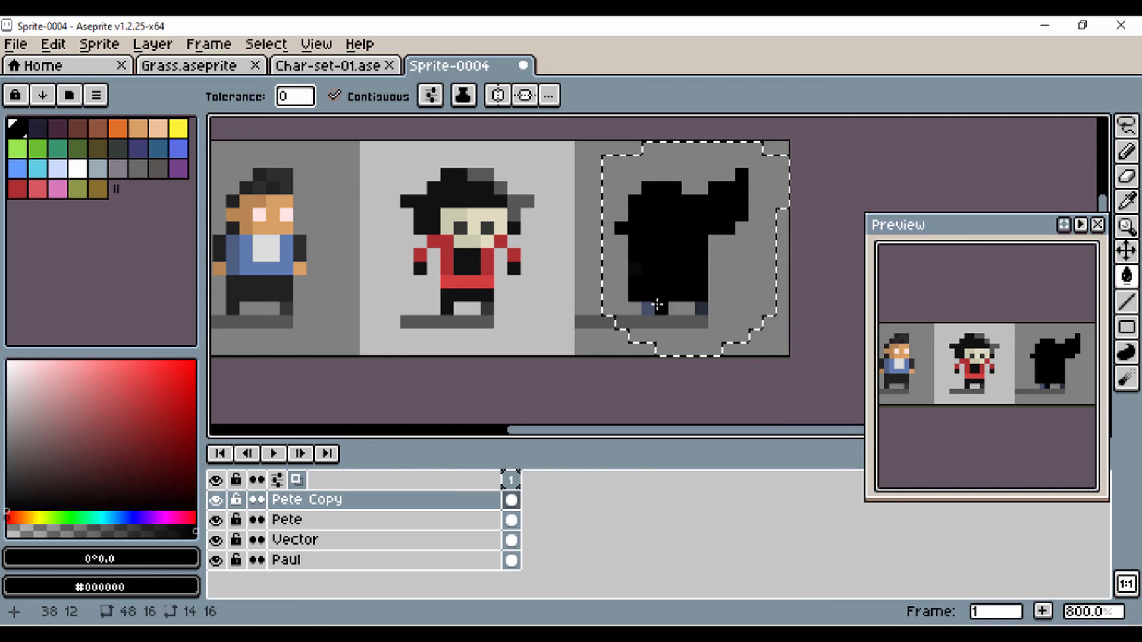
{"action": "left_click", "coordinate": [701, 307]}
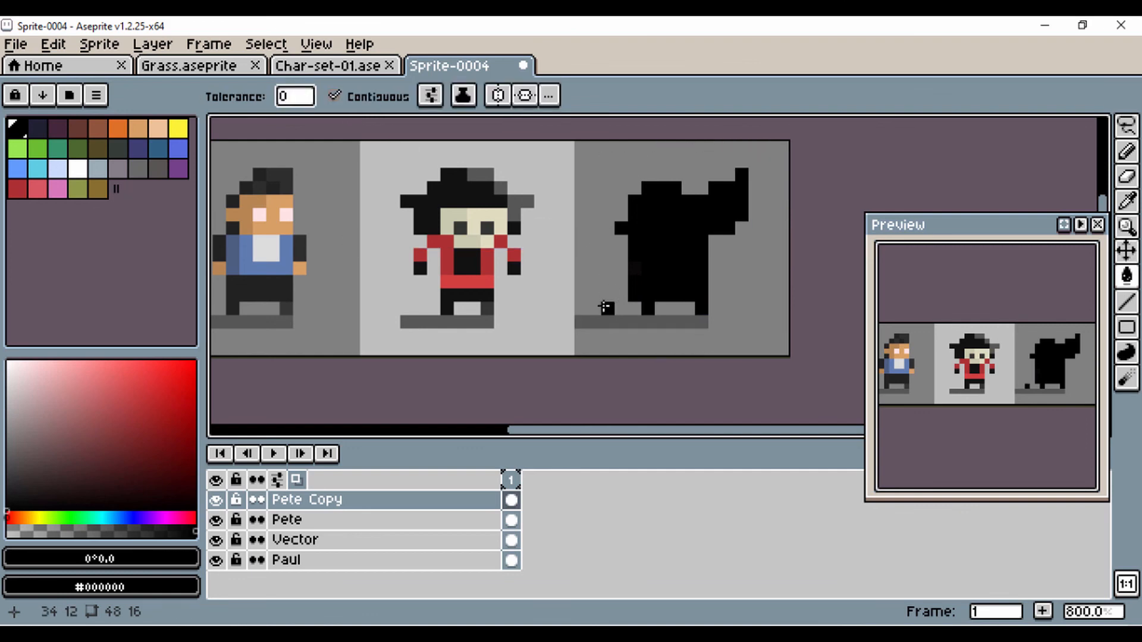
{"action": "key", "text": "ctrl+d"}
Toggle the Pete Copy layer's visibility to compare the silhouette with the coloured character, and leave the copy hidden.
{"action": "scroll", "coordinate": [603, 306], "scroll_direction": "down", "scroll_amount": 2}
{"action": "scroll", "coordinate": [520, 288], "scroll_direction": "up", "scroll_amount": 2}
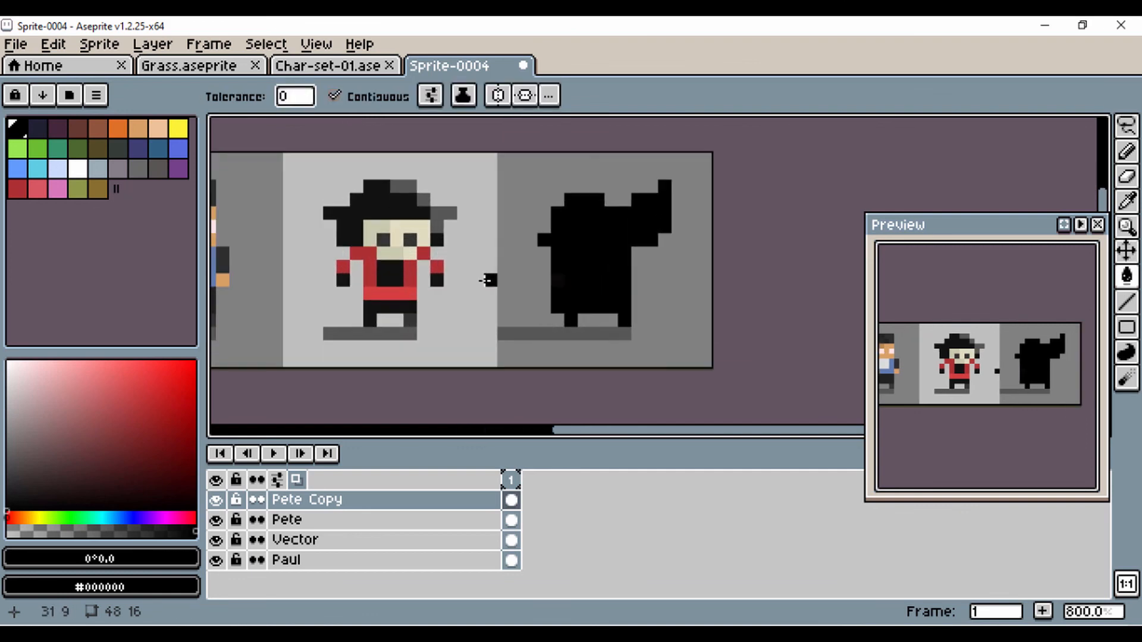
{"action": "left_click", "coordinate": [217, 499]}
{"action": "left_click", "coordinate": [216, 500]}
{"action": "left_click", "coordinate": [217, 500]}
{"action": "left_click", "coordinate": [217, 500]}
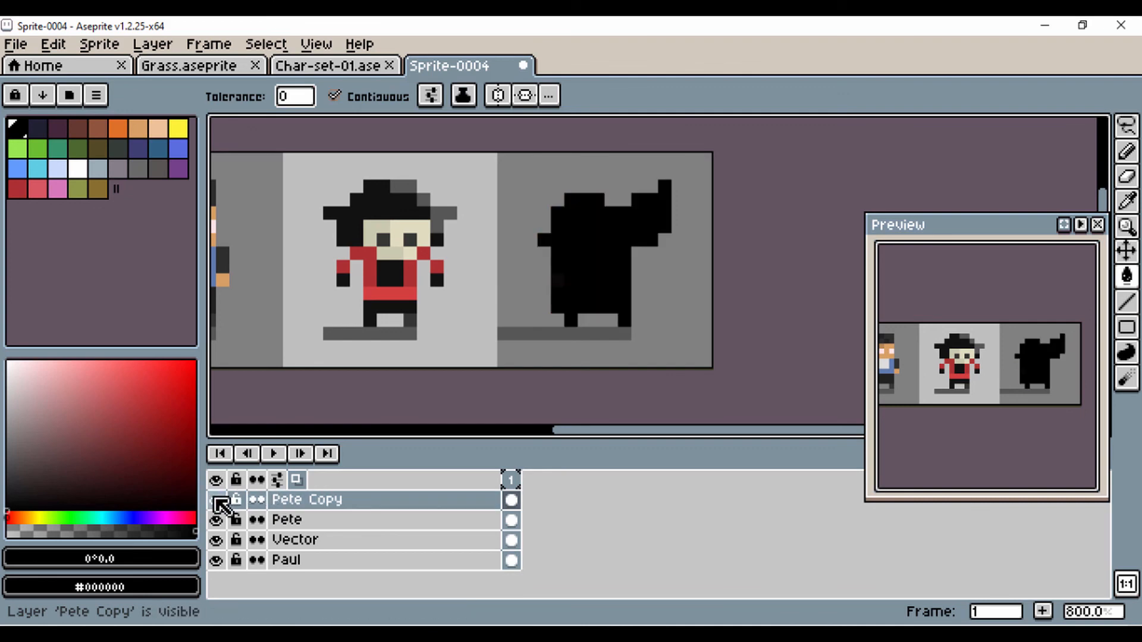
{"action": "left_click", "coordinate": [217, 500]}
{"action": "left_click", "coordinate": [216, 499]}
{"action": "left_click", "coordinate": [216, 500]}
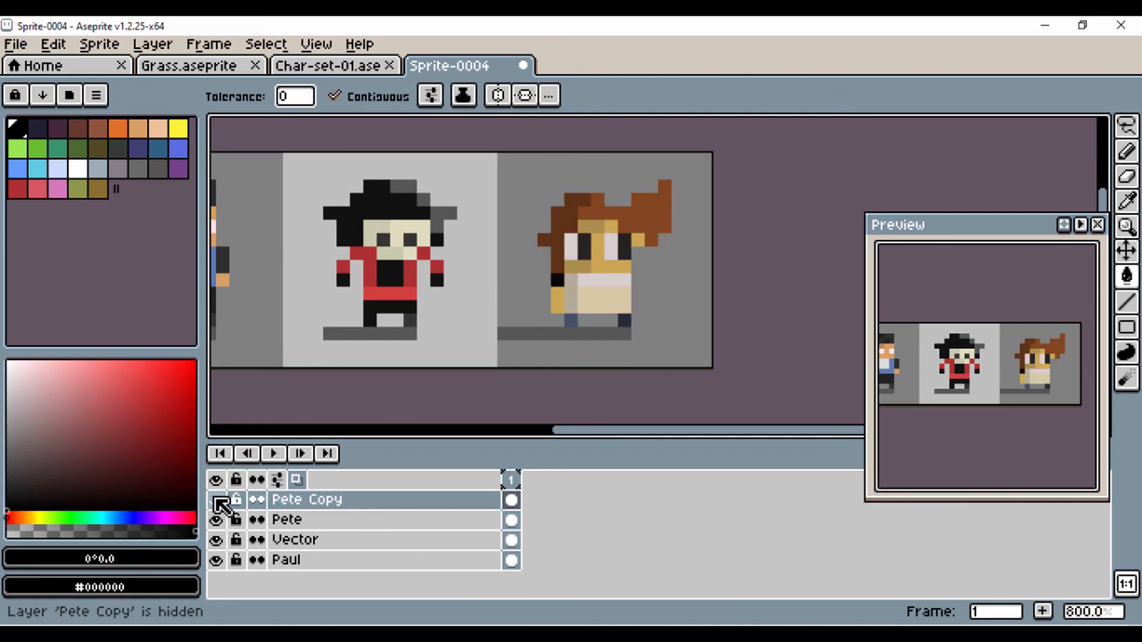
Look at the characters in the Char-set-01 sprite for comparison, and return to Sprite-0004.
{"action": "left_click", "coordinate": [344, 64]}
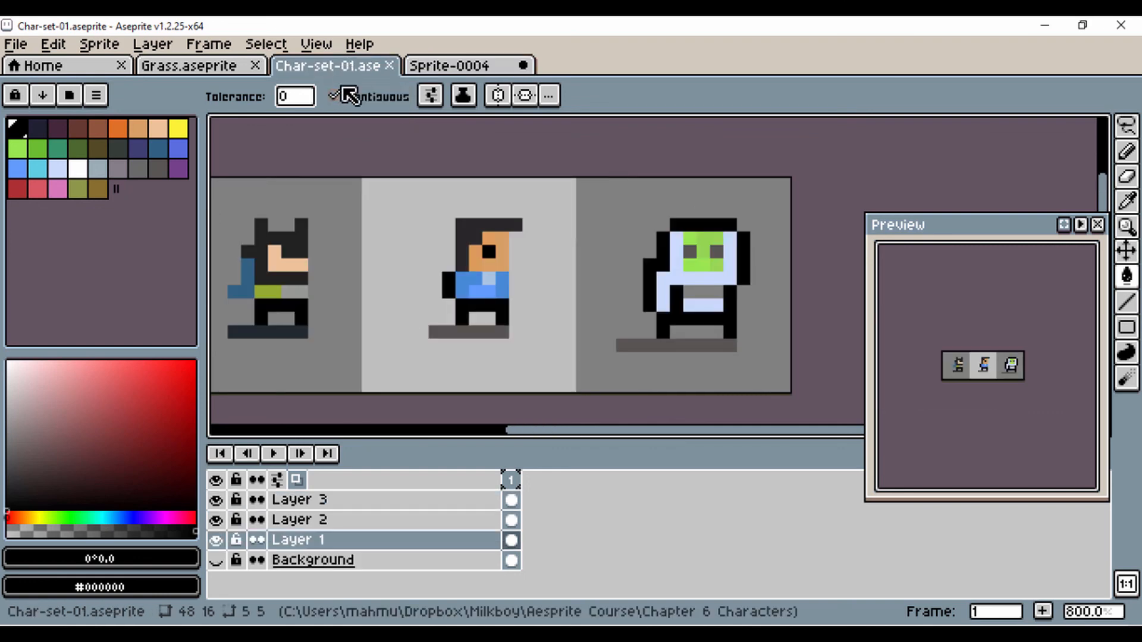
{"action": "scroll", "coordinate": [359, 212], "scroll_direction": "up", "scroll_amount": 2}
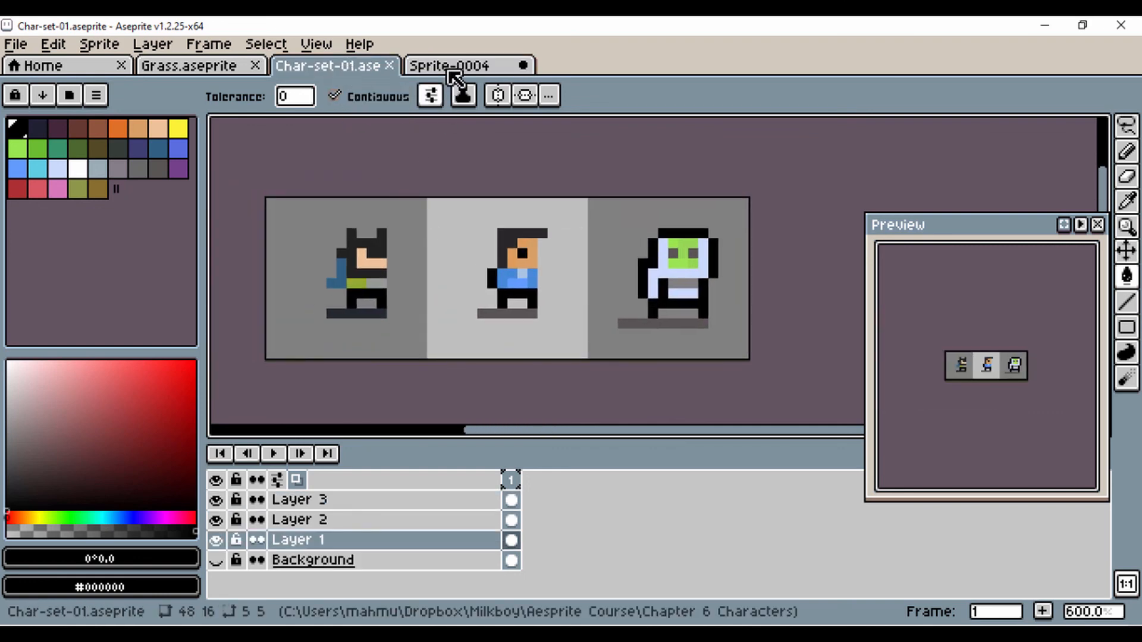
{"action": "left_click", "coordinate": [452, 68]}
{"action": "scroll", "coordinate": [484, 280], "scroll_direction": "down", "scroll_amount": 2}
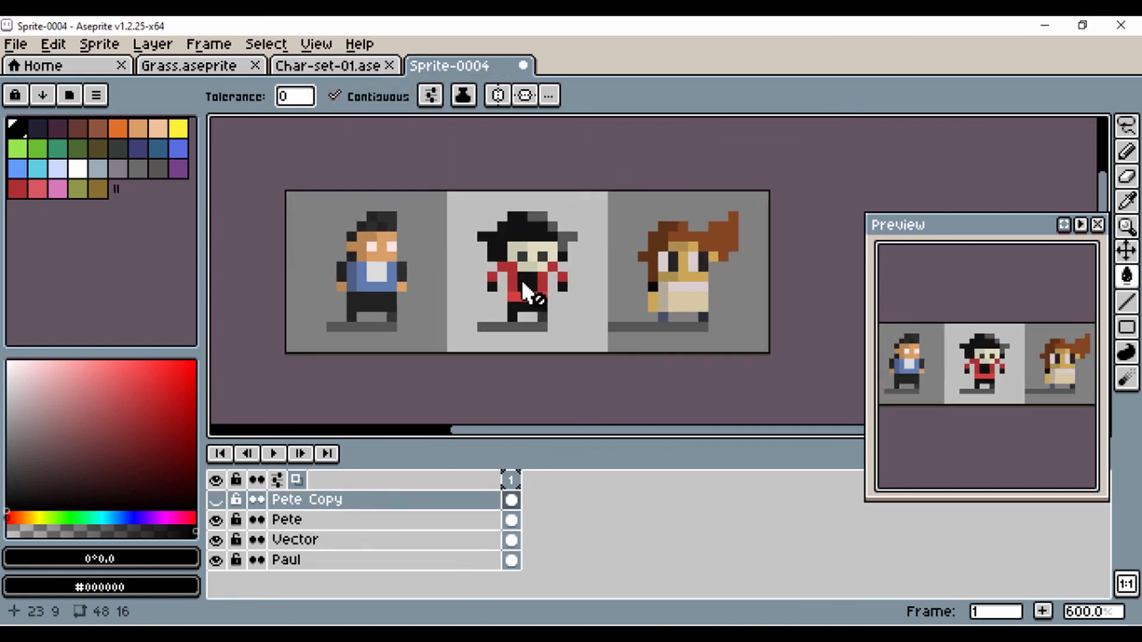